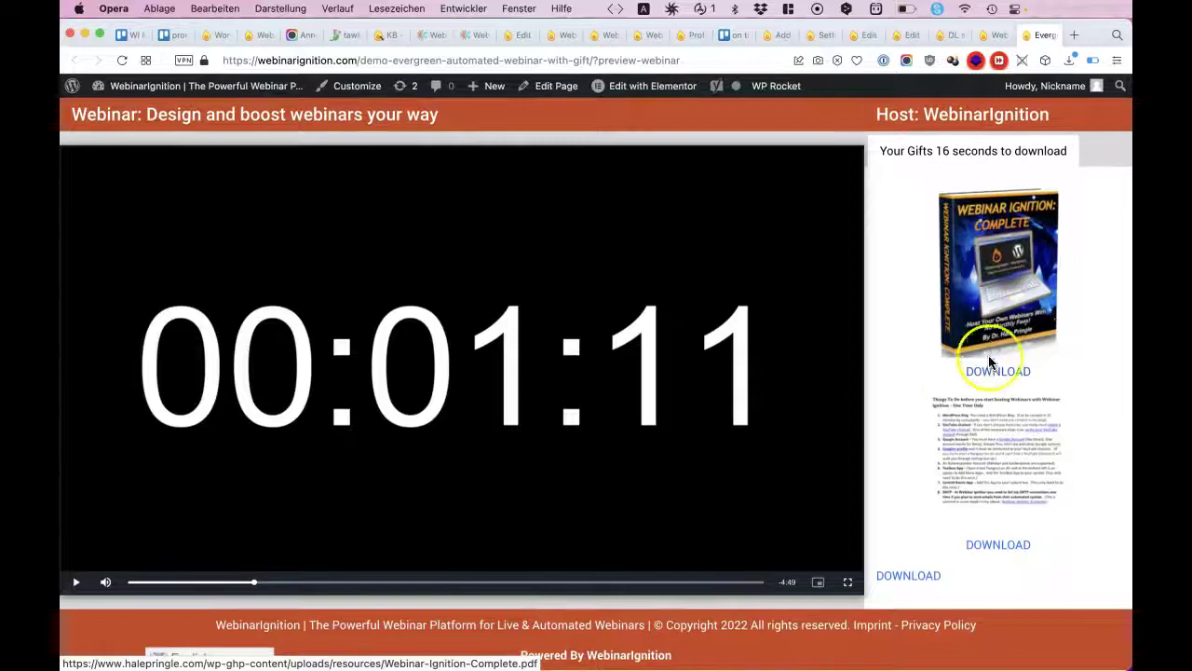
Open the Webinar Ignition Complete book from its cover image among the gifts, skim its opening pages and return to the webinar page.
{"action": "left_click", "coordinate": [893, 252]}
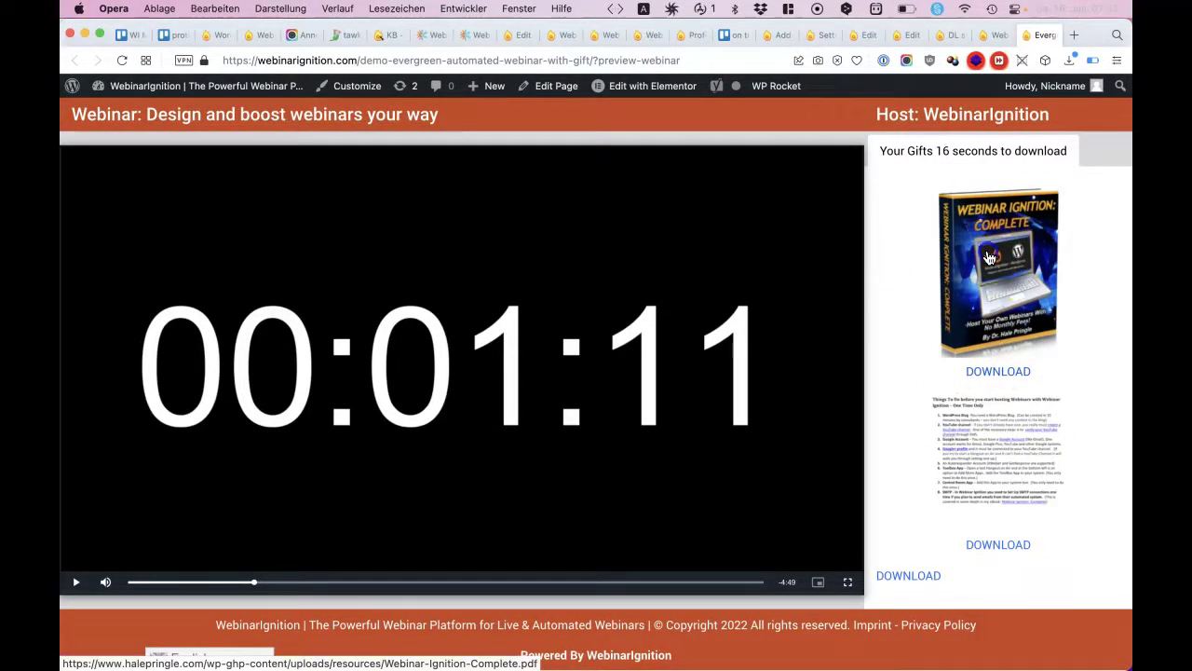
{"action": "left_click", "coordinate": [989, 258]}
{"action": "scroll", "coordinate": [984, 255], "scroll_direction": "down", "scroll_amount": 5}
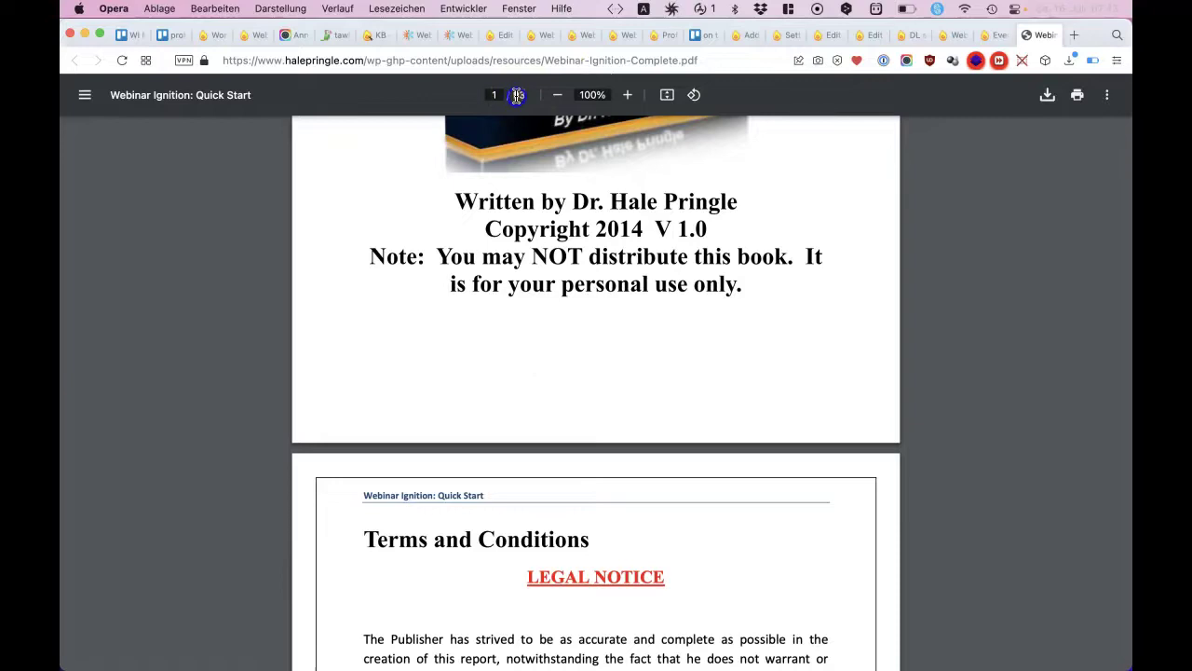
{"action": "scroll", "coordinate": [617, 311], "scroll_direction": "up", "scroll_amount": 1}
{"action": "scroll", "coordinate": [617, 311], "scroll_direction": "down", "scroll_amount": 8}
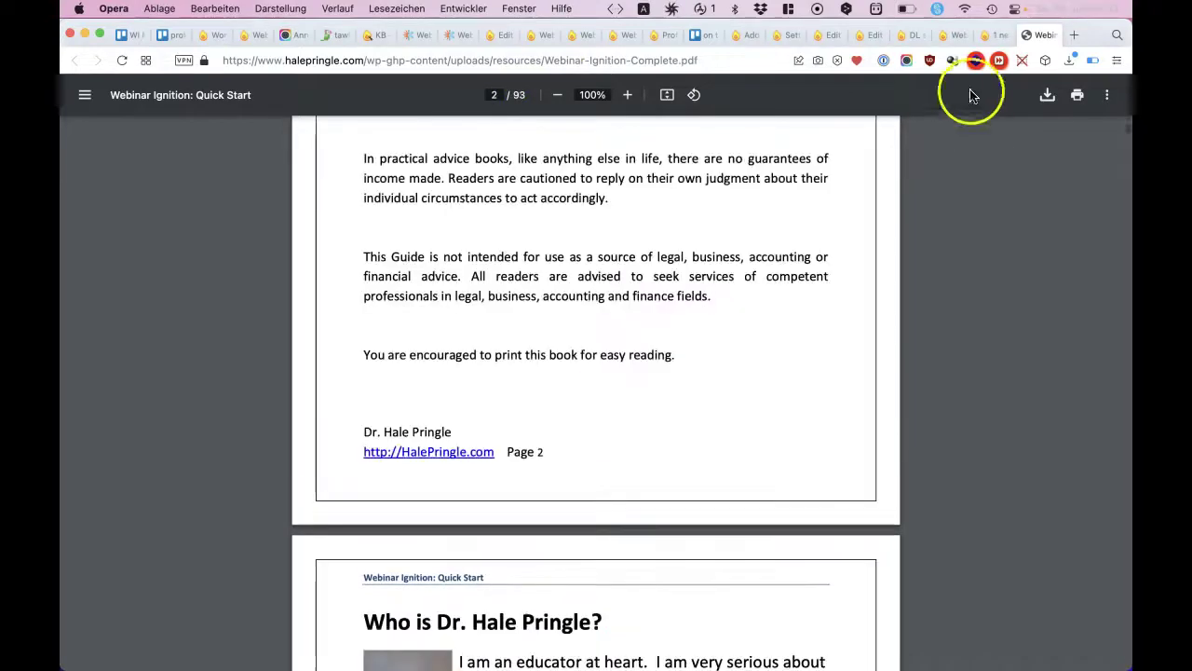
{"action": "left_click", "coordinate": [997, 37]}
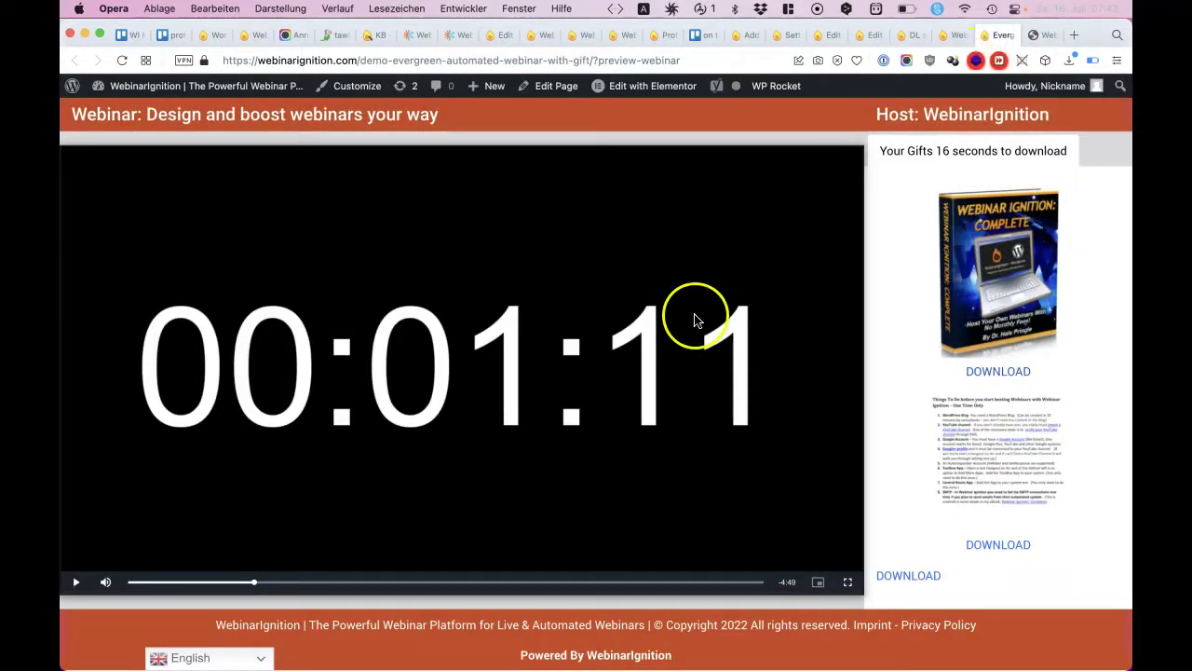
Highlight the gift tab's title, open the lowest download link in the gift area and go back to the webinar page.
{"action": "left_click", "coordinate": [1009, 156]}
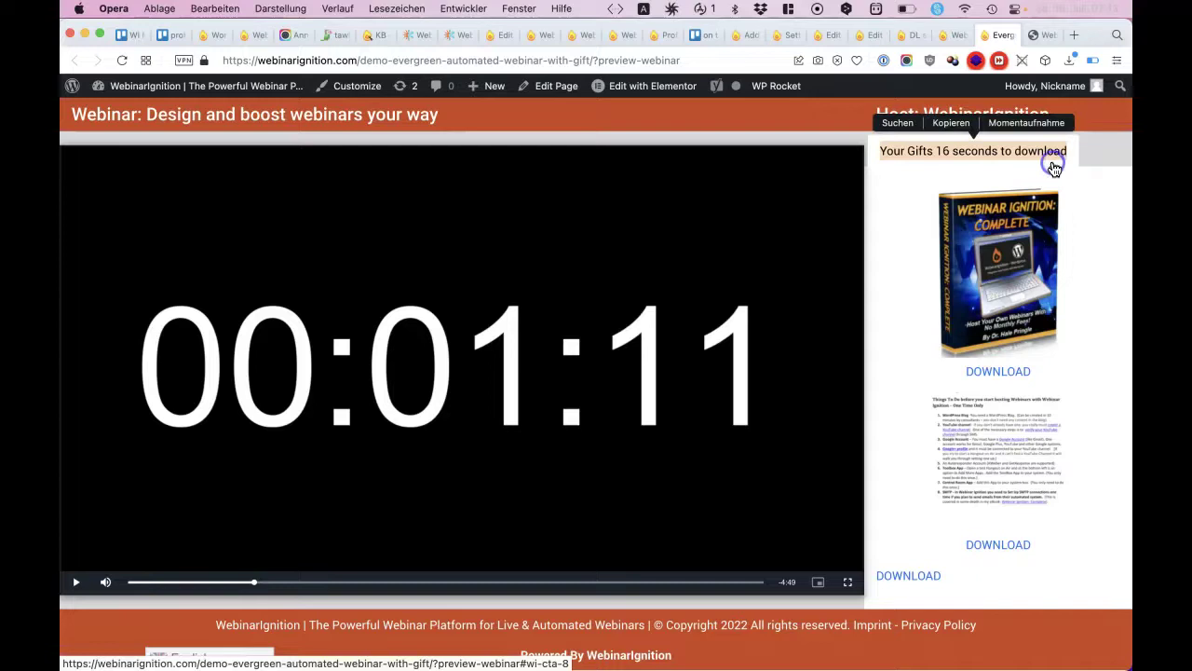
{"action": "left_click", "coordinate": [1101, 164]}
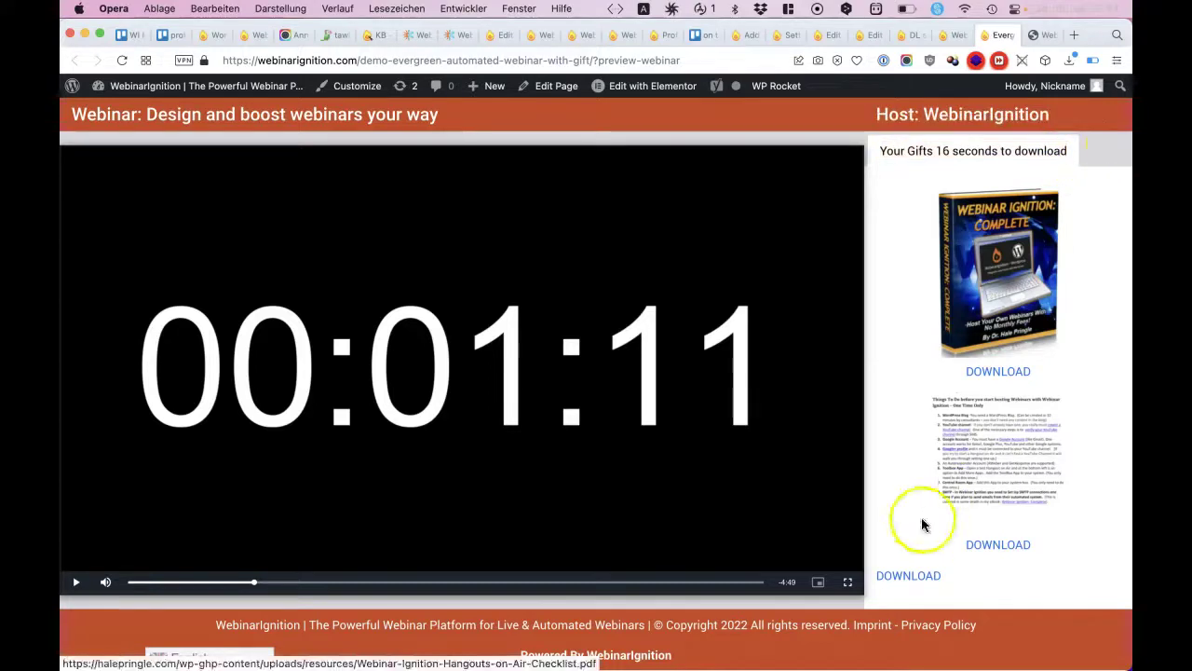
{"action": "left_click", "coordinate": [903, 578]}
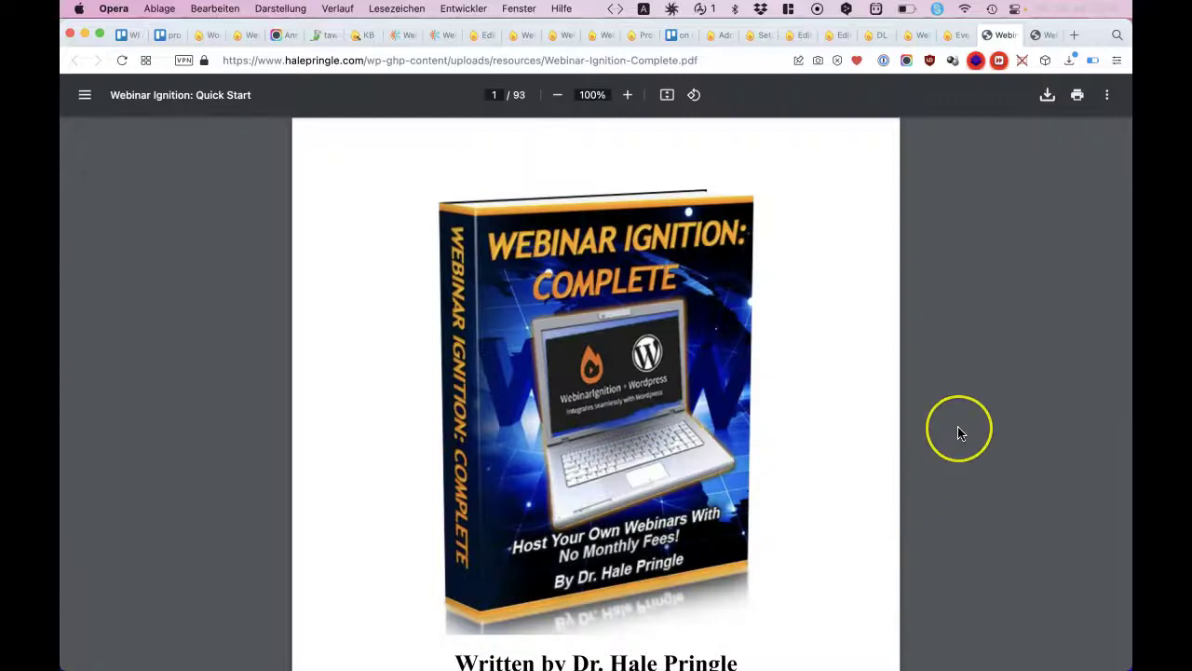
{"action": "key", "text": "ctrl+shift+Tab"}
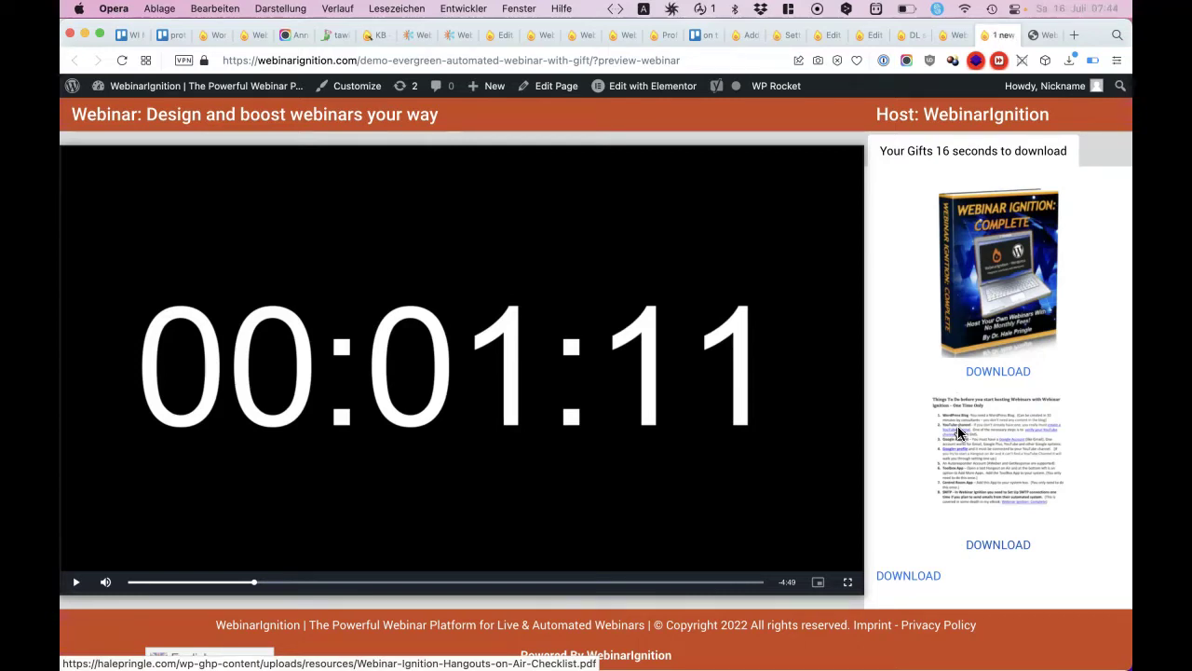
Open the gift book cover's link in a new tab, view the PDF and close that tab.
{"action": "right_click", "coordinate": [986, 297]}
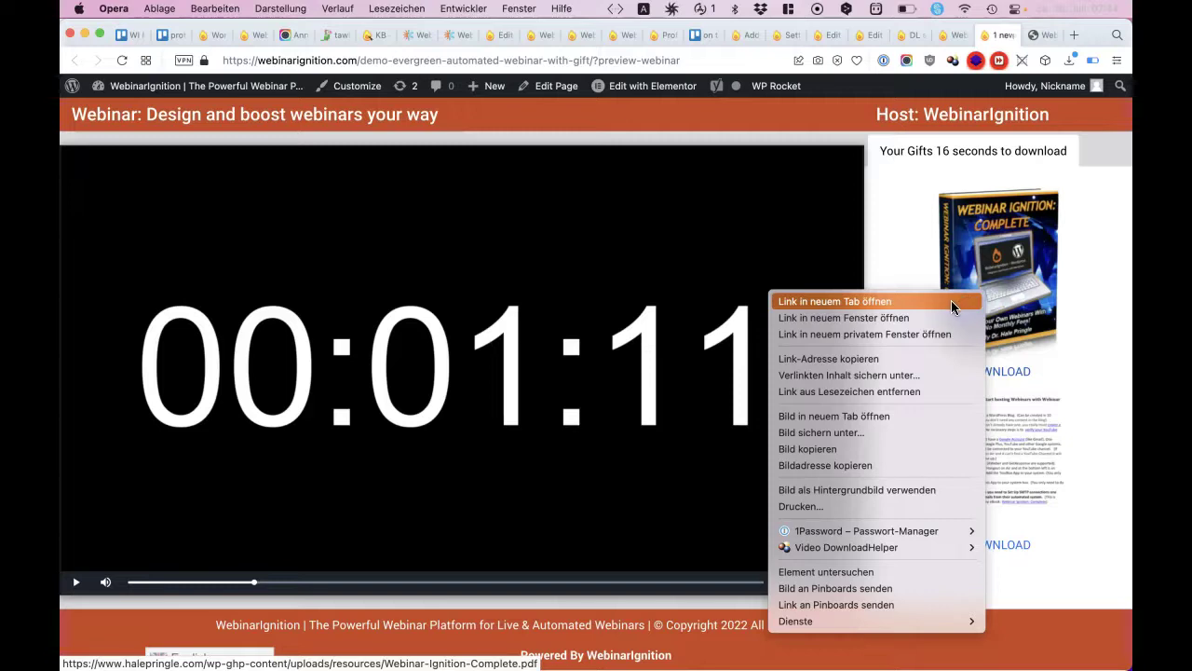
{"action": "left_click", "coordinate": [951, 300]}
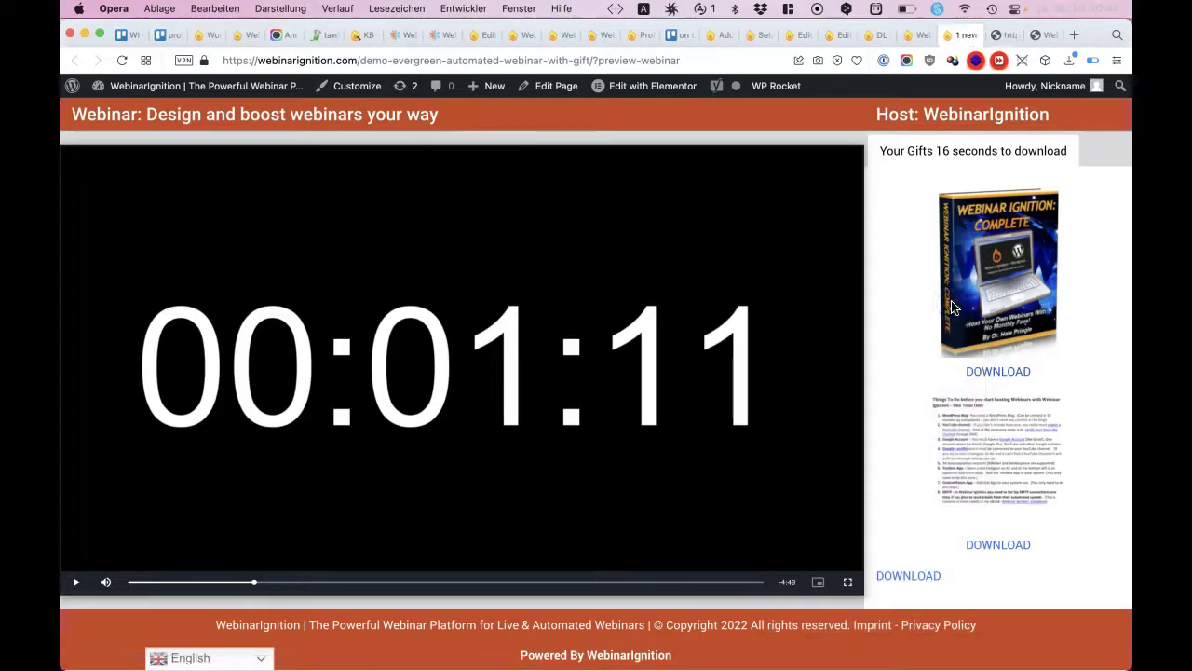
{"action": "left_click", "coordinate": [1006, 35]}
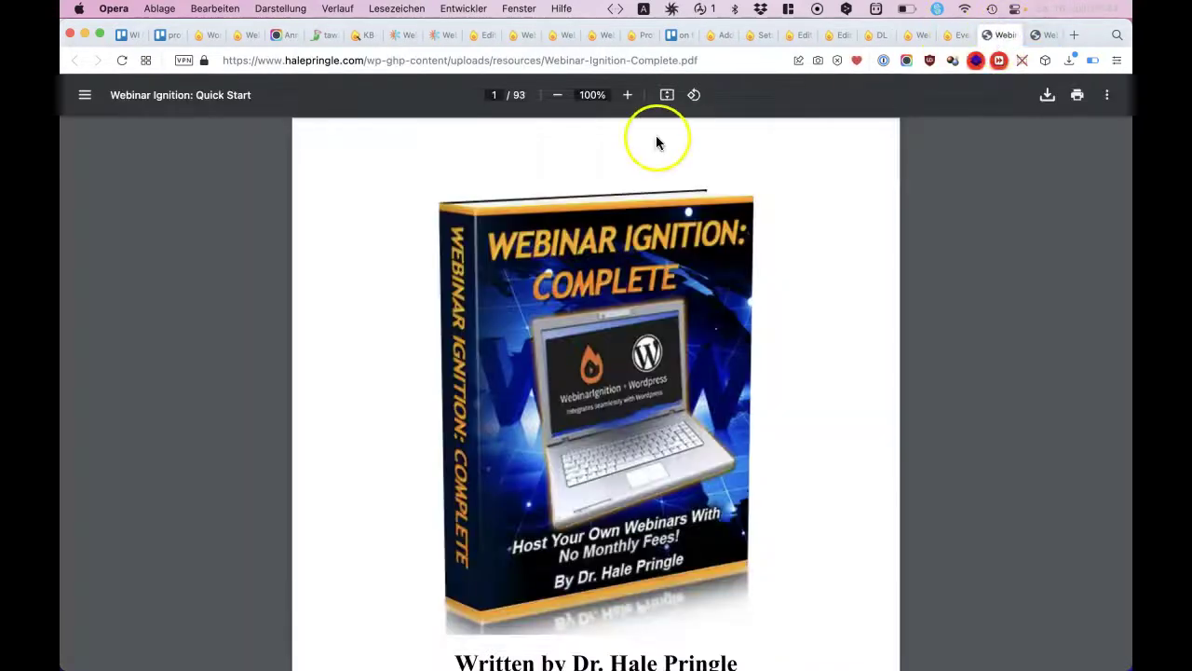
{"action": "key", "text": "super+w"}
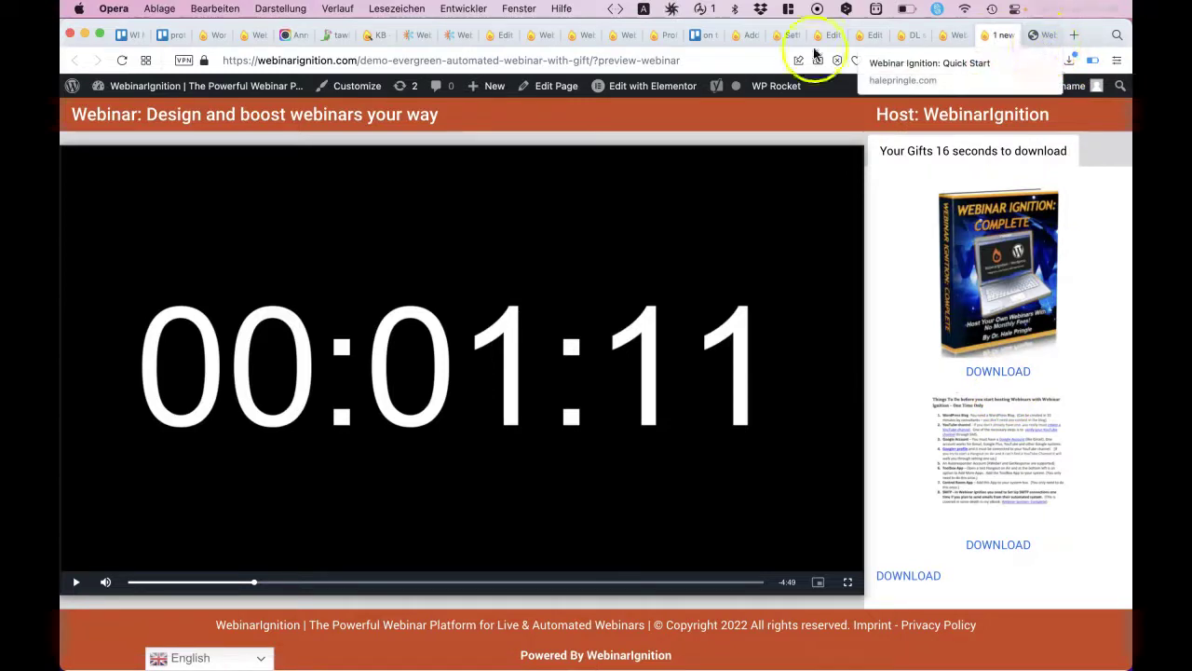
Find the Simple Download Monitor plugin from the WordPress admin's plugin installer in a new tab, install it and activate it.
{"action": "left_click", "coordinate": [954, 35]}
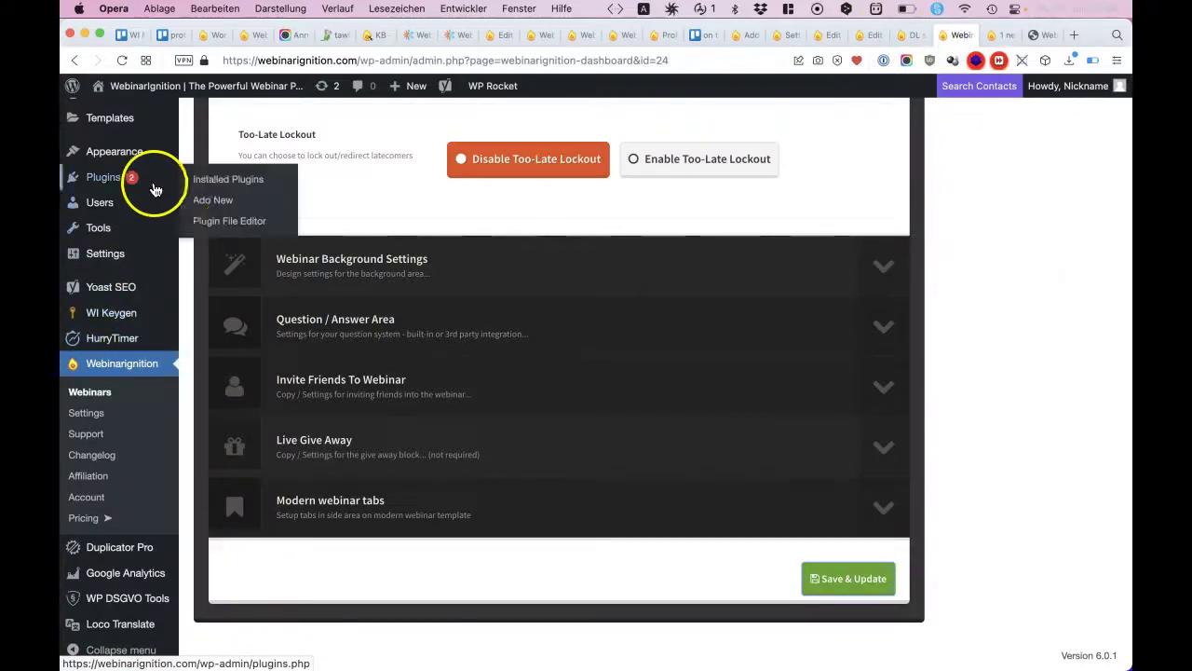
{"action": "left_click", "coordinate": [189, 196], "text": "super"}
{"action": "left_click", "coordinate": [968, 36]}
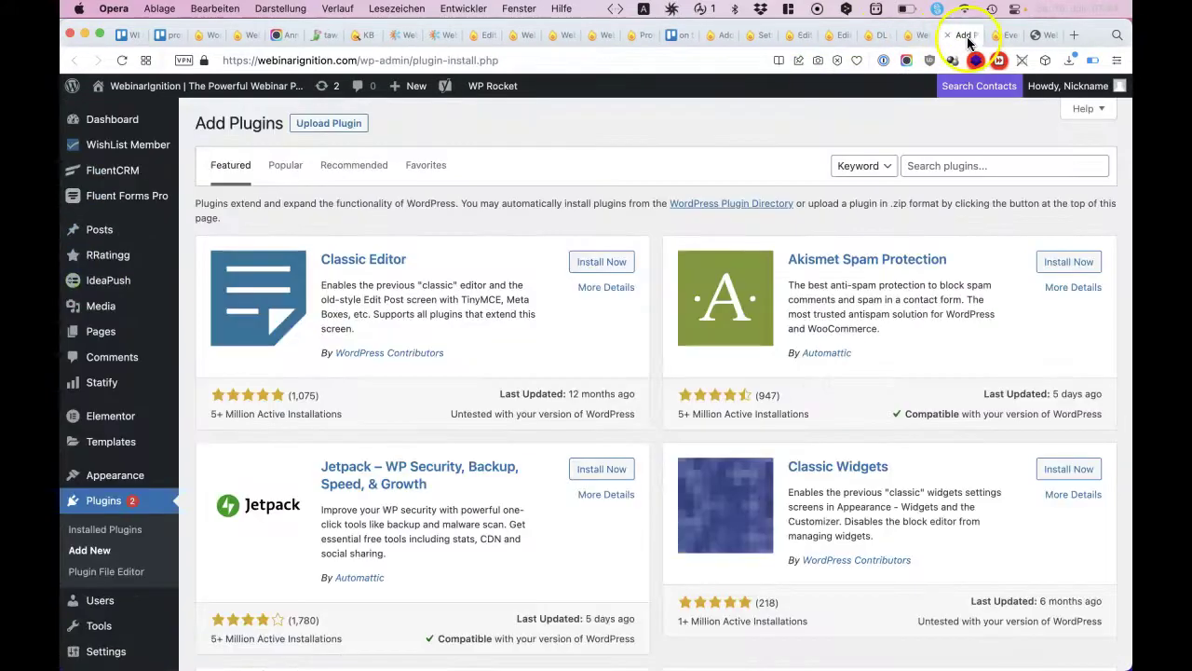
{"action": "left_click", "coordinate": [959, 165]}
{"action": "type", "text": "Simple Download Monitor"}
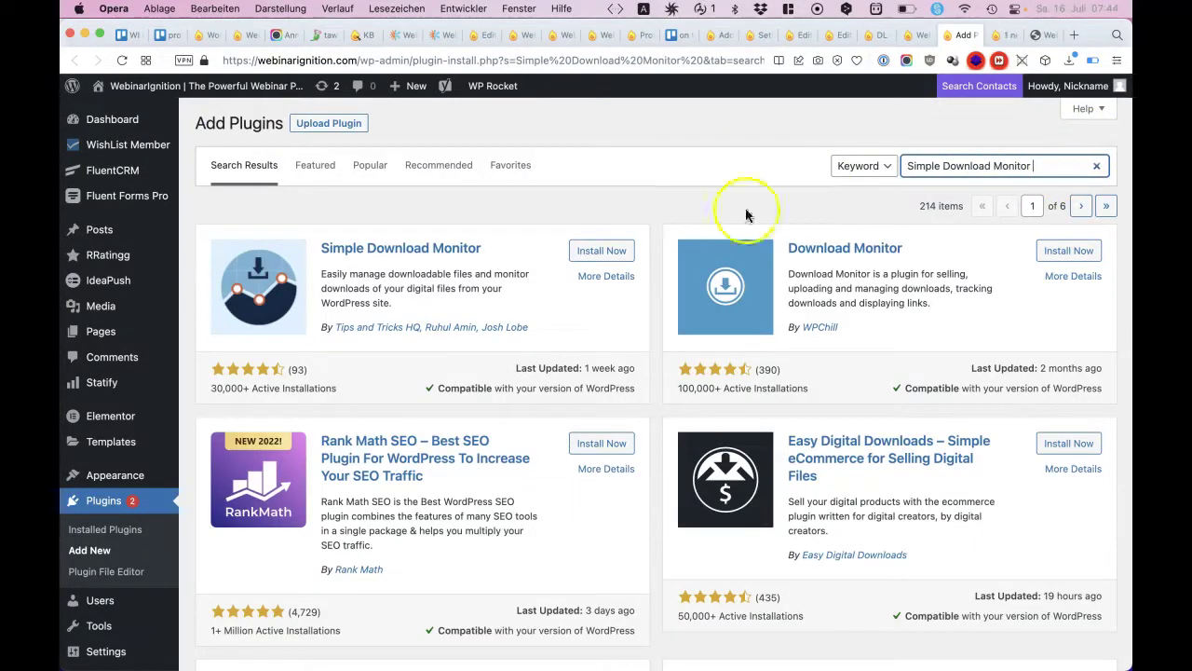
{"action": "left_click", "coordinate": [630, 251]}
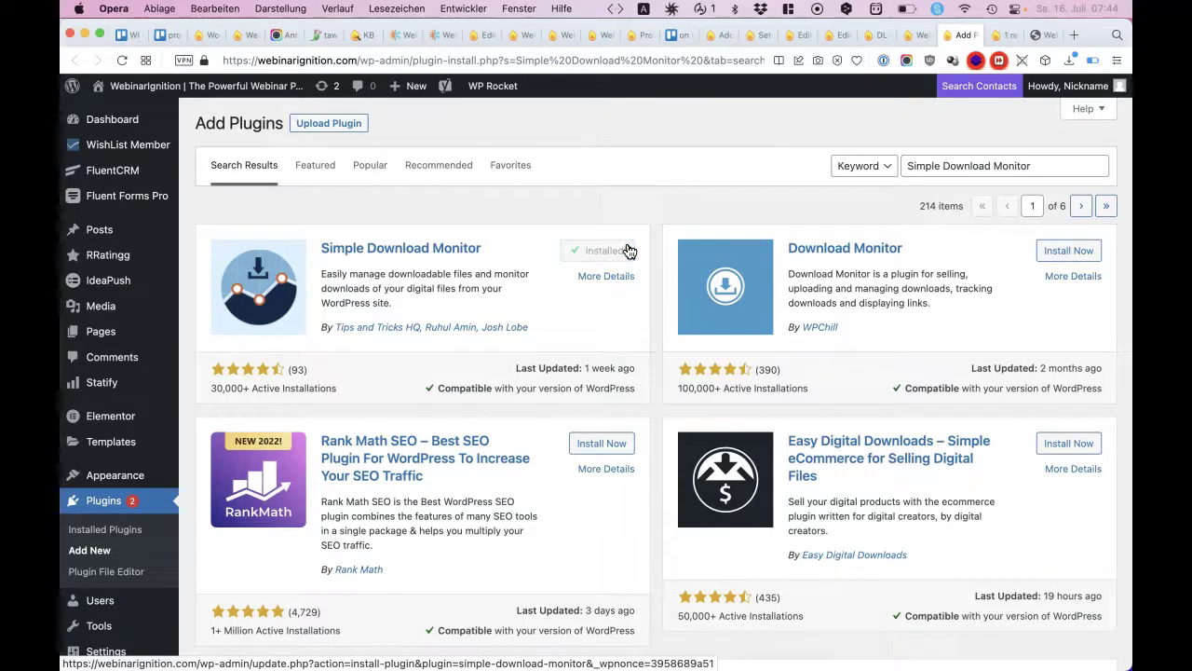
{"action": "left_click", "coordinate": [621, 251]}
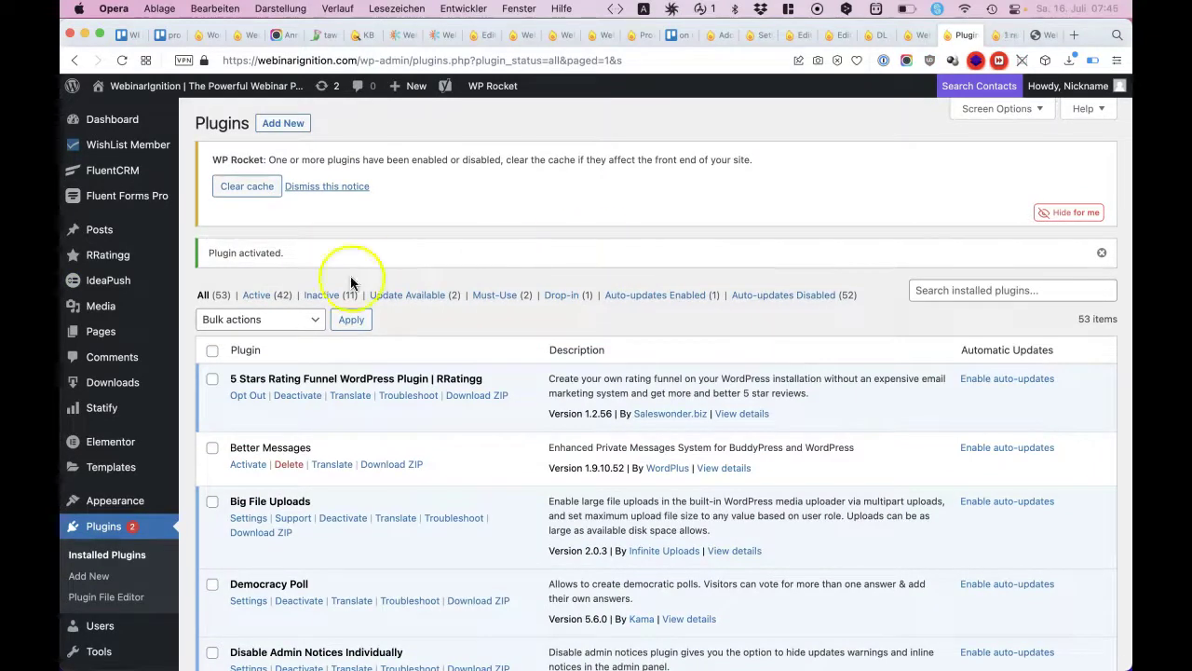
Create a new download item titled "Handbook PDF".
{"action": "mouse_move", "coordinate": [122, 383]}
{"action": "left_click", "coordinate": [200, 387]}
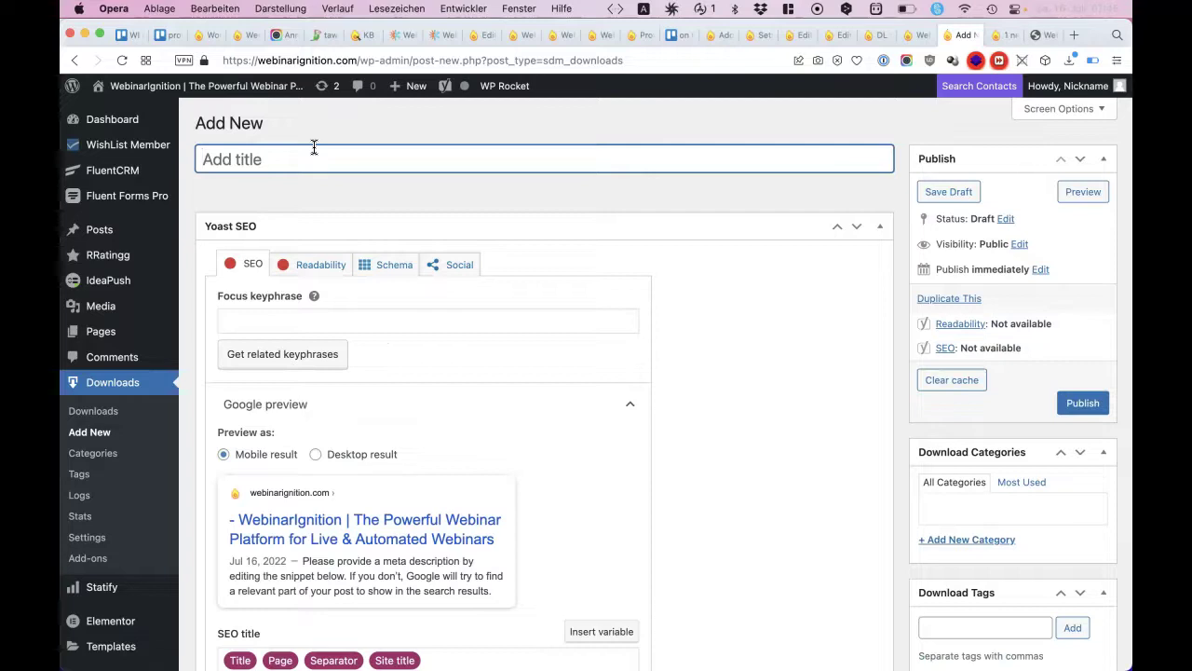
{"action": "type", "text": "Handb"}
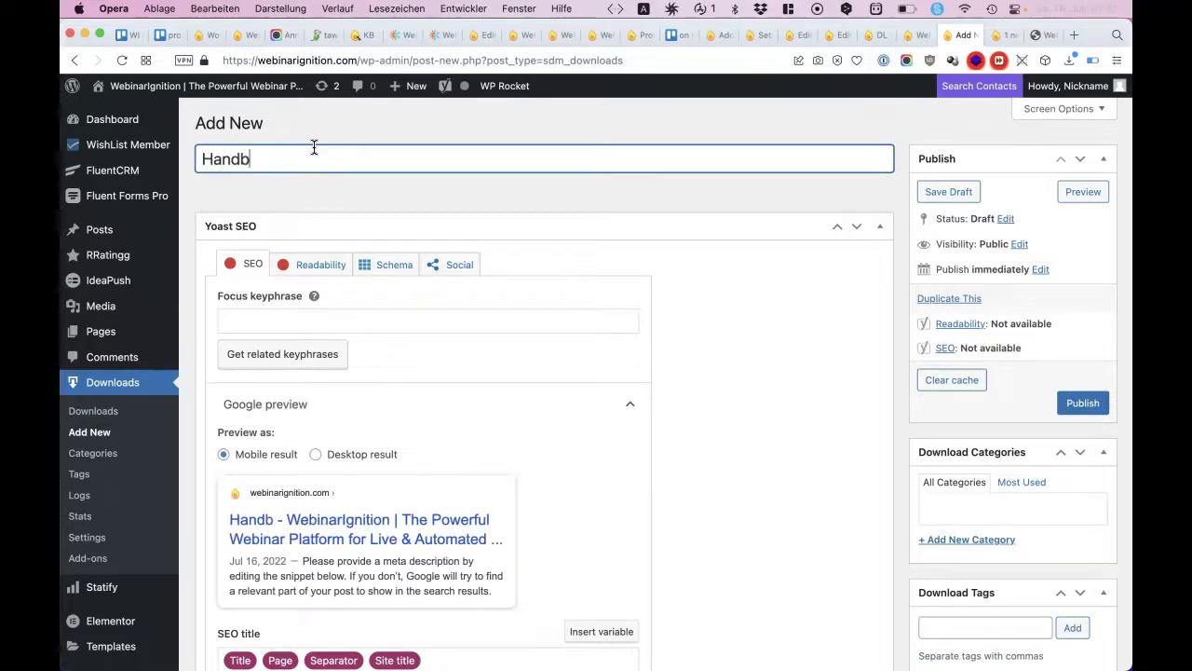
{"action": "type", "text": "ook PDF"}
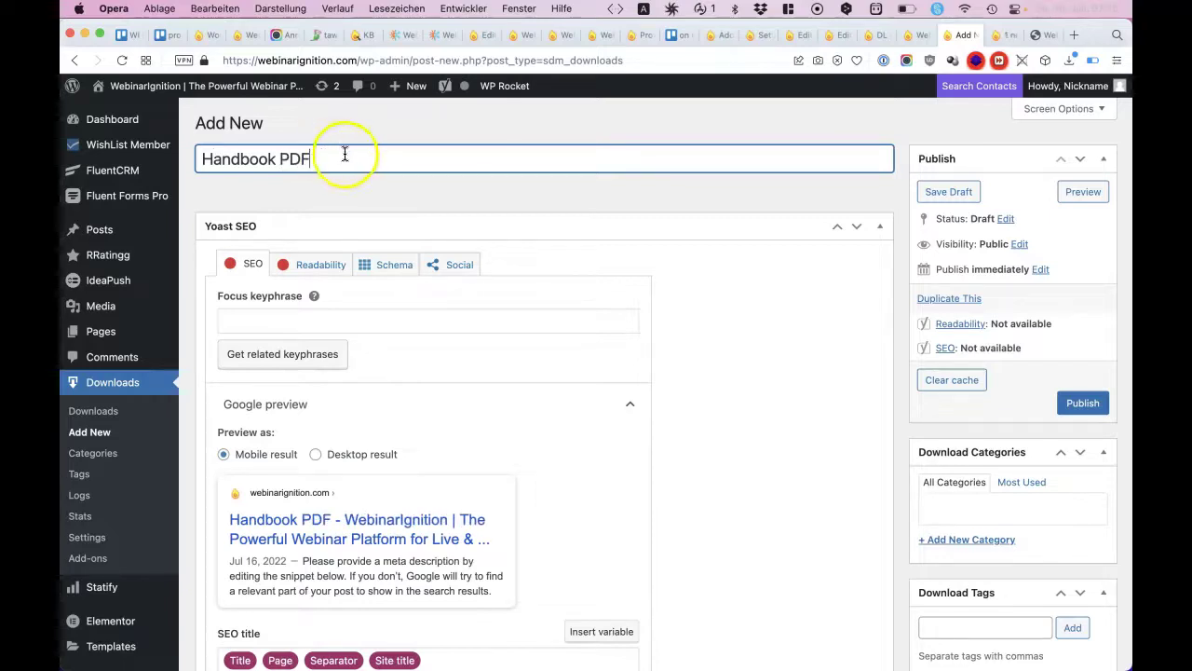
{"action": "left_click", "coordinate": [359, 185]}
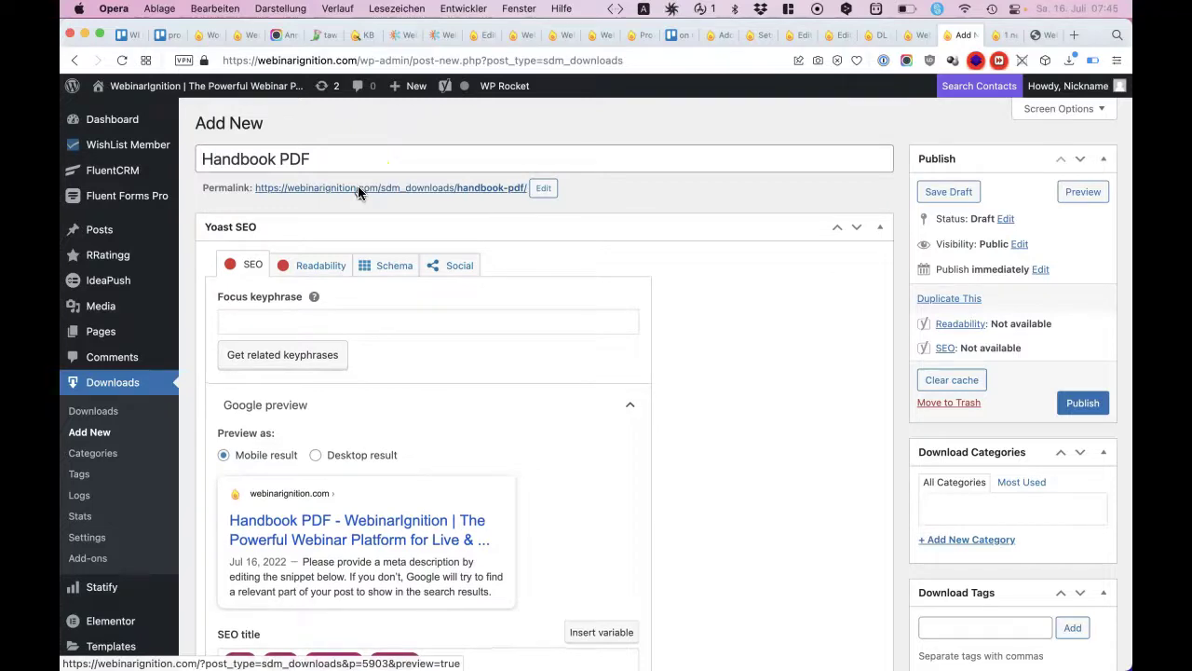
Collapse the Yoast SEO section and put the cursor in the download's description.
{"action": "scroll", "coordinate": [358, 185], "scroll_direction": "down", "scroll_amount": 2}
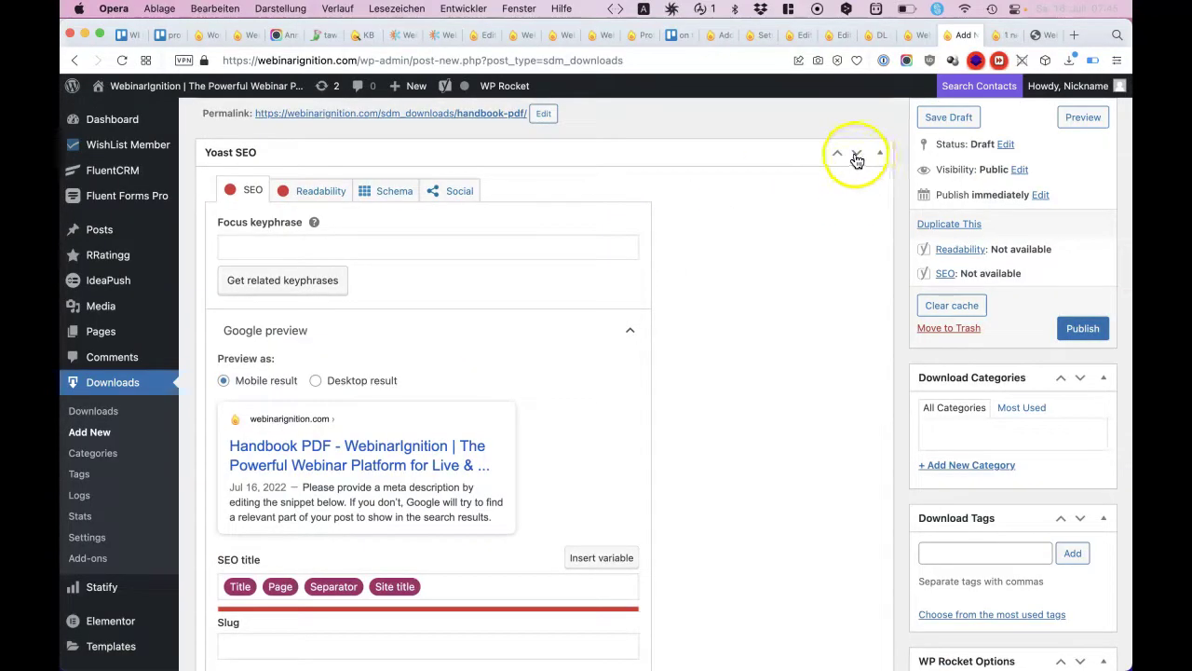
{"action": "left_click", "coordinate": [880, 152]}
{"action": "left_click", "coordinate": [618, 426]}
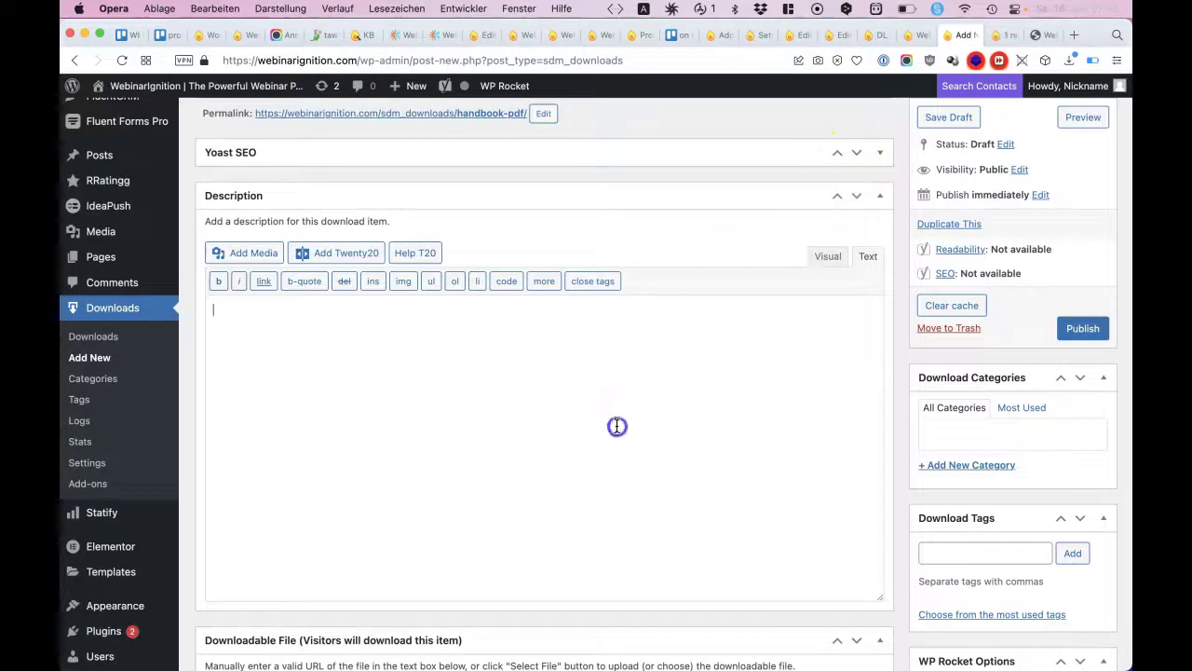
Search the media library for "pdf" and insert Webinar-Ignition-Complete.pdf as the downloadable file.
{"action": "scroll", "coordinate": [618, 425], "scroll_direction": "down", "scroll_amount": 5}
{"action": "left_click", "coordinate": [238, 490]}
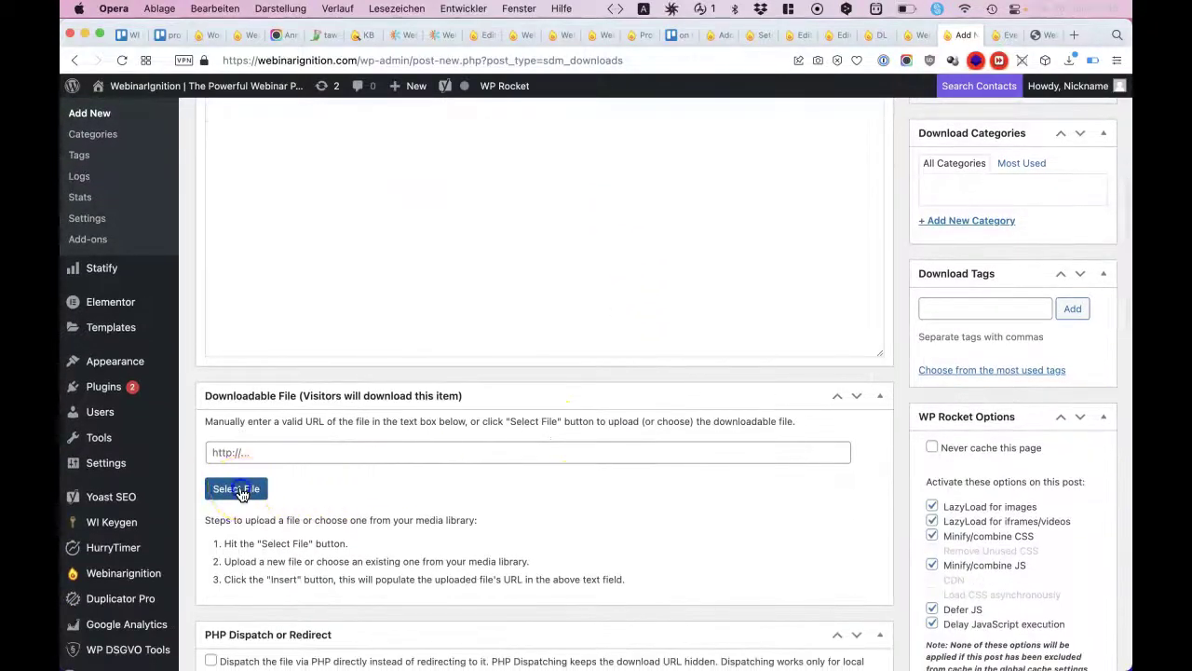
{"action": "left_click", "coordinate": [793, 195]}
{"action": "type", "text": "pdf"}
{"action": "left_click", "coordinate": [157, 277]}
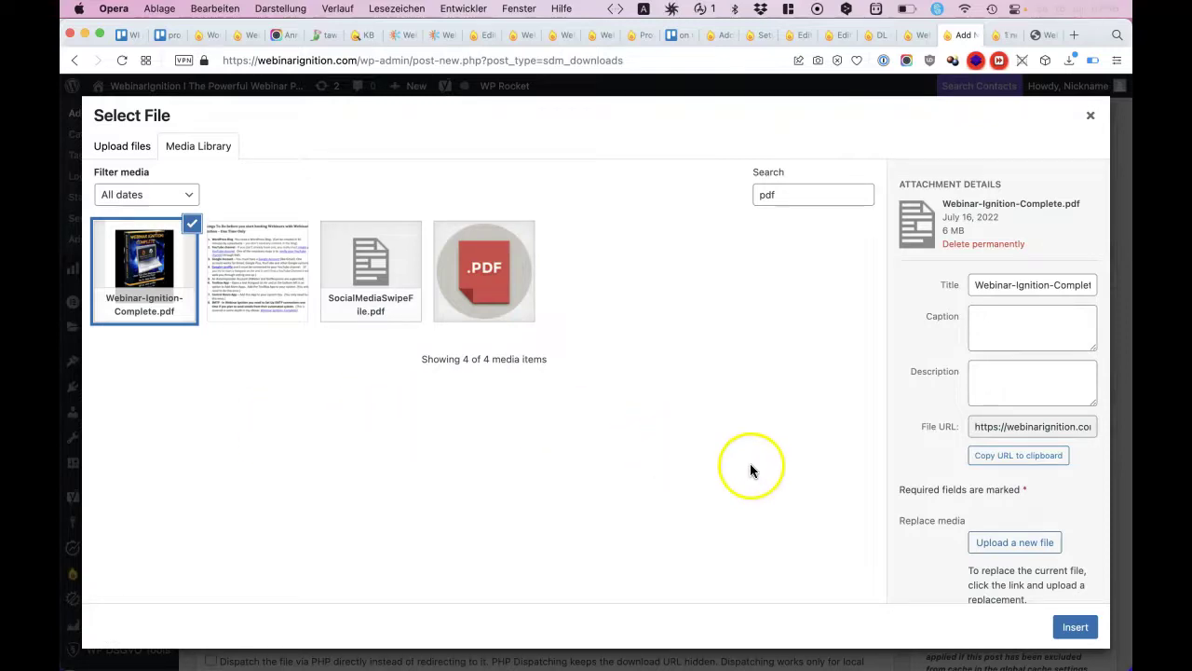
{"action": "left_click", "coordinate": [1062, 626]}
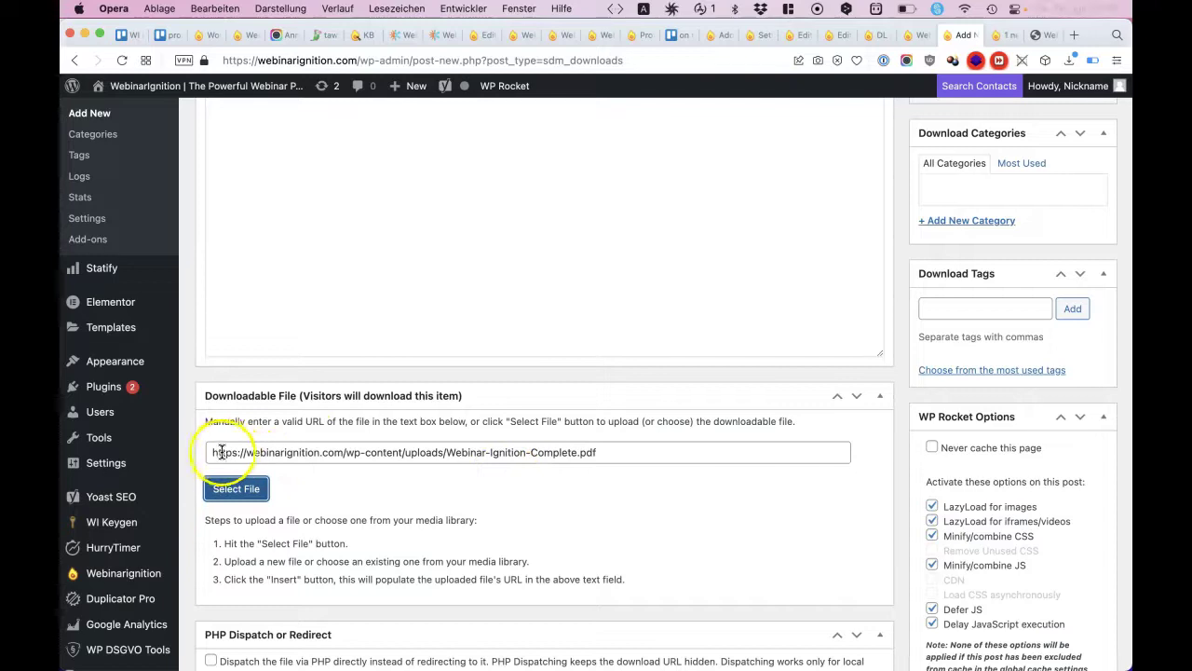
Highlight the inserted file URL and enable dispatching the file via PHP directly instead of redirecting to it.
{"action": "left_click_drag", "start_coordinate": [213, 452], "coordinate": [698, 460]}
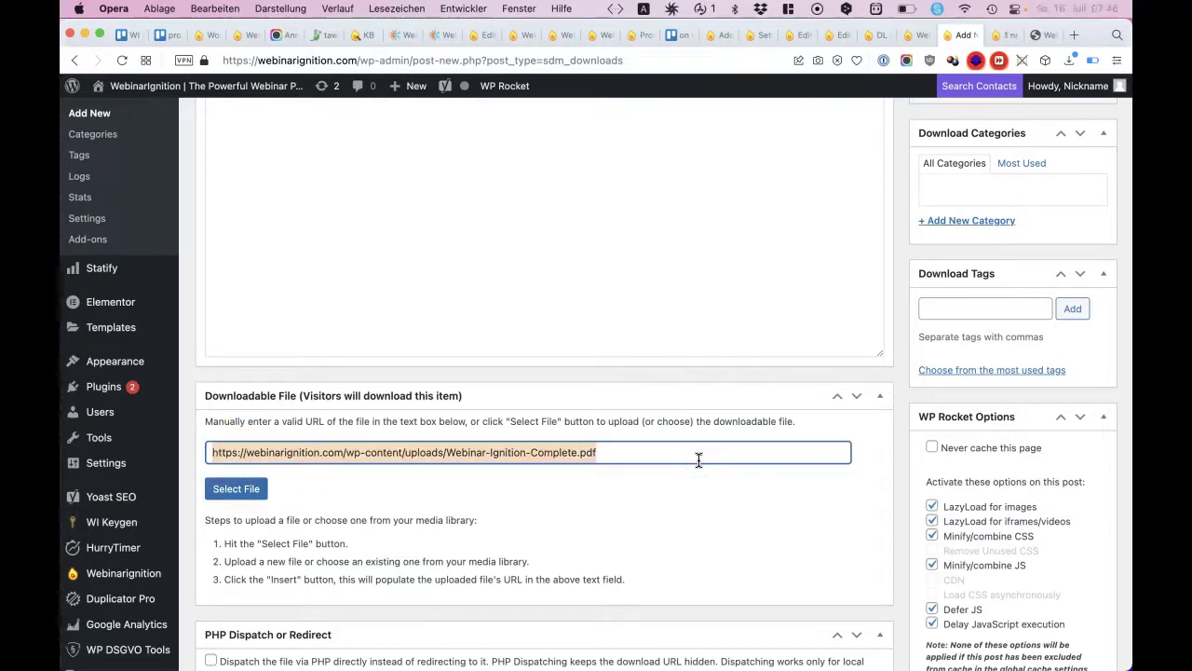
{"action": "left_click", "coordinate": [667, 491]}
{"action": "scroll", "coordinate": [660, 492], "scroll_direction": "down", "scroll_amount": 3}
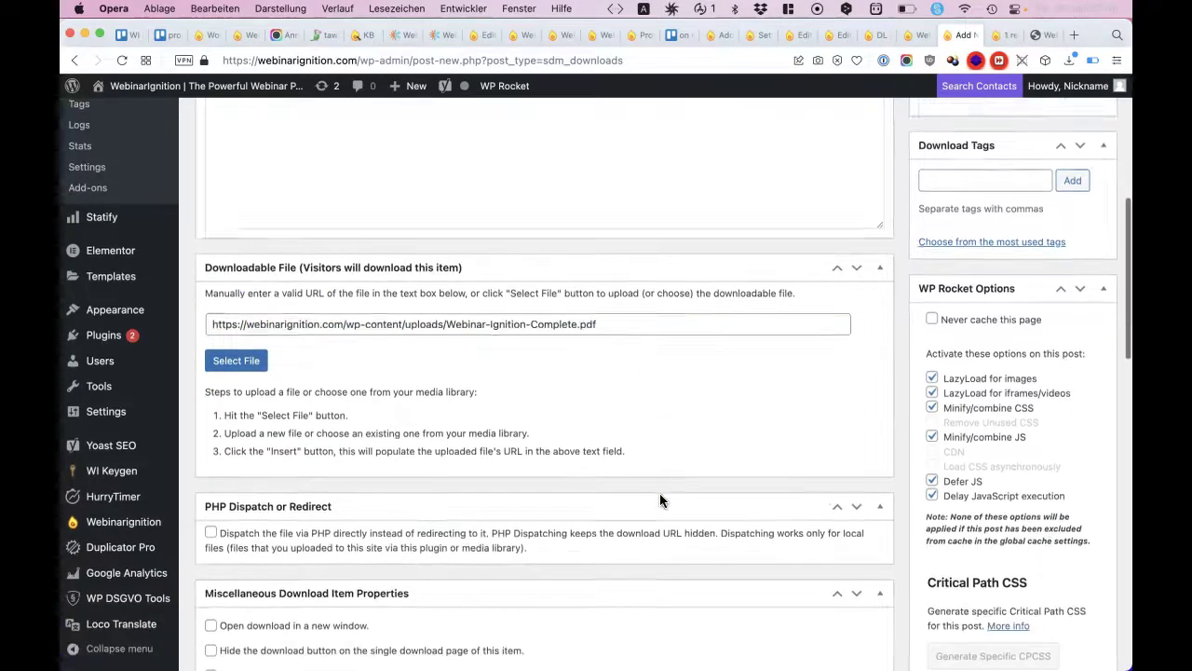
{"action": "left_click", "coordinate": [231, 524]}
Use the Webinar Ignition Complete book cover, Webinar-Ignition-Quick-Start.png, from the media library as the file thumbnail.
{"action": "scroll", "coordinate": [281, 350], "scroll_direction": "down", "scroll_amount": 4}
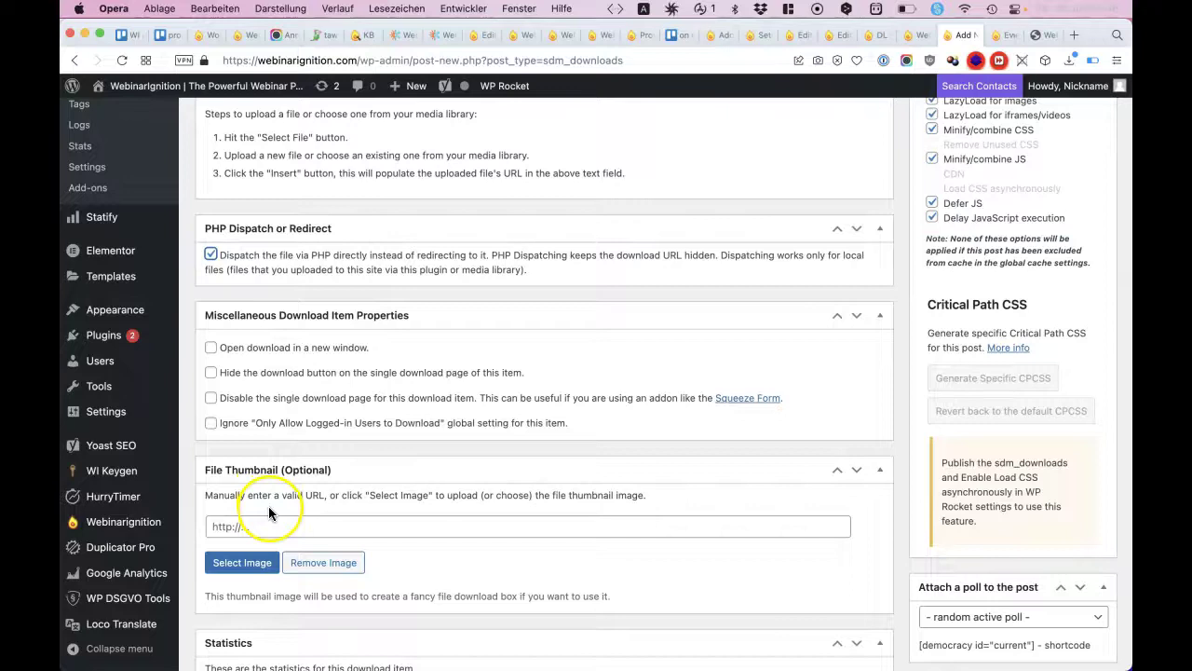
{"action": "scroll", "coordinate": [266, 489], "scroll_direction": "down", "scroll_amount": 2}
{"action": "left_click", "coordinate": [244, 446]}
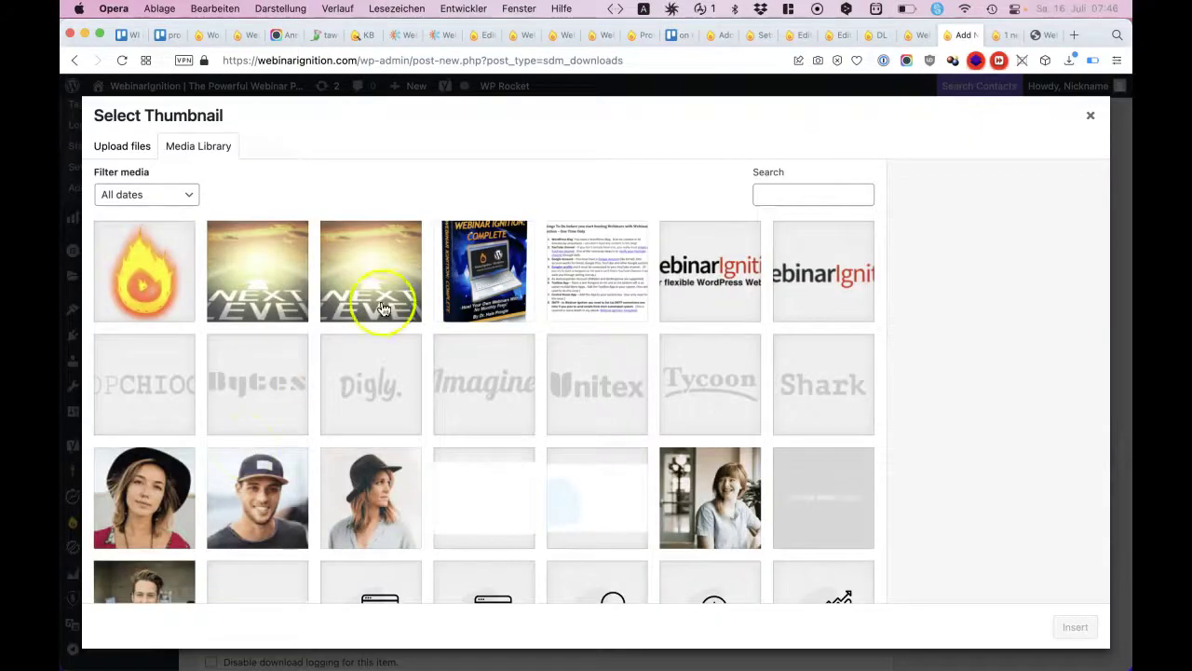
{"action": "double_click", "coordinate": [475, 278]}
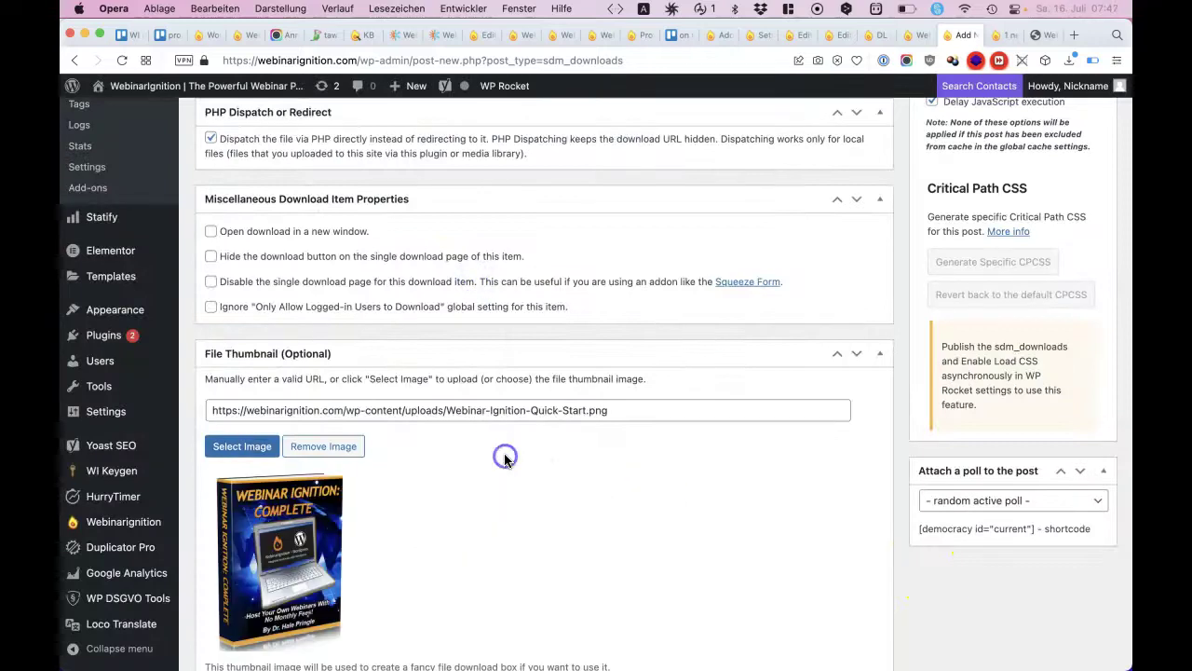
Set the download button text to "Download Handbook" in the download's other details.
{"action": "scroll", "coordinate": [504, 457], "scroll_direction": "down", "scroll_amount": 1}
{"action": "scroll", "coordinate": [504, 453], "scroll_direction": "down", "scroll_amount": 2}
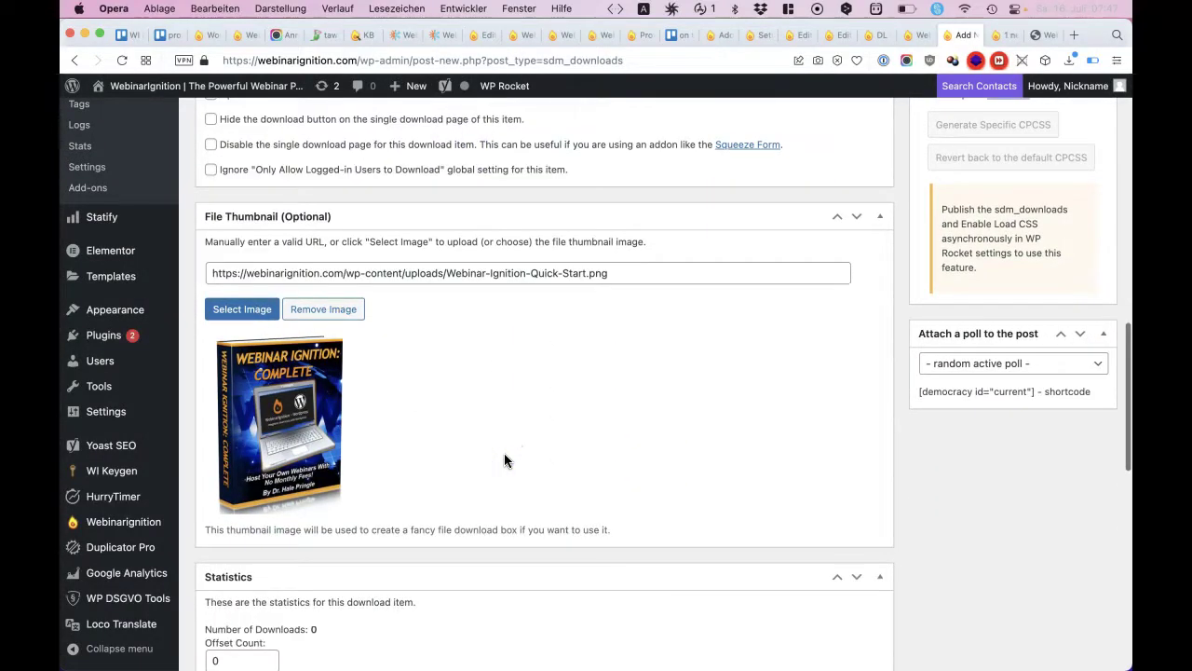
{"action": "scroll", "coordinate": [503, 453], "scroll_direction": "down", "scroll_amount": 7}
{"action": "scroll", "coordinate": [242, 559], "scroll_direction": "down", "scroll_amount": 4}
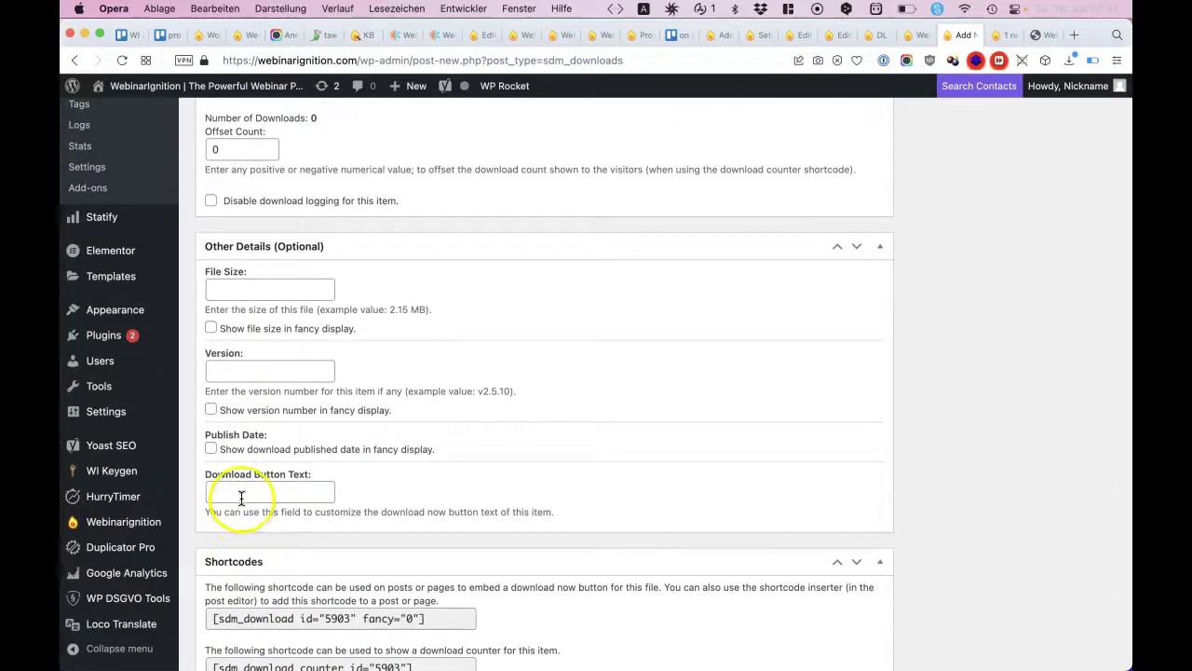
{"action": "left_click", "coordinate": [240, 498]}
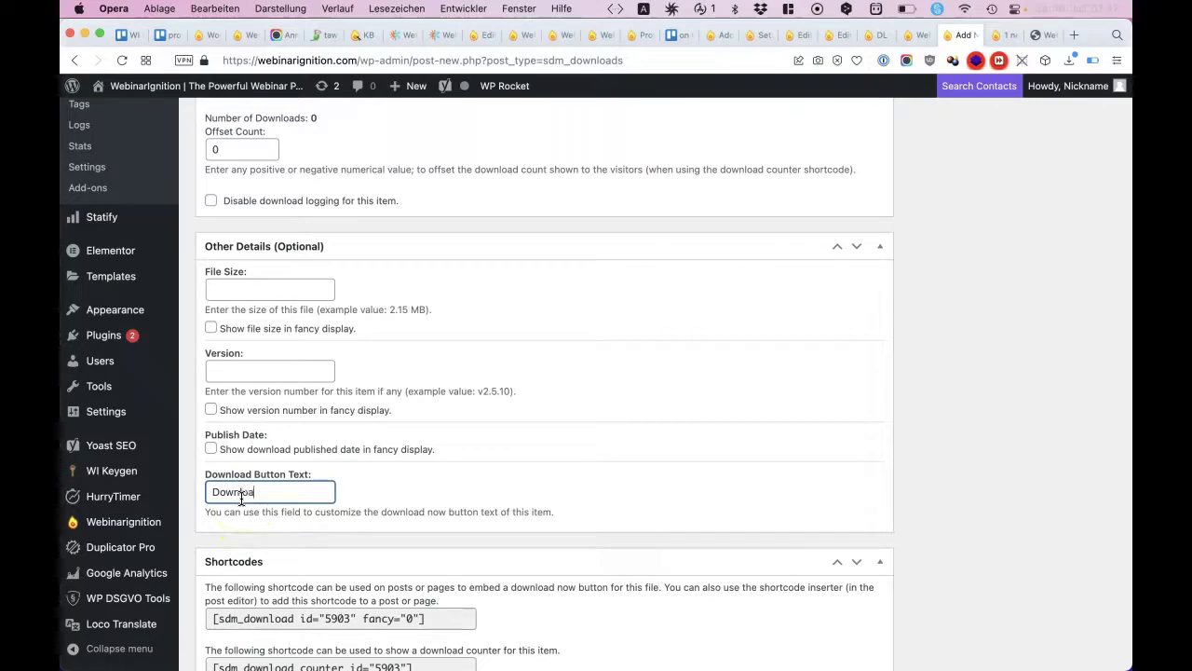
{"action": "type", "text": "Download Handboo"}
{"action": "scroll", "coordinate": [251, 484], "scroll_direction": "down", "scroll_amount": 5}
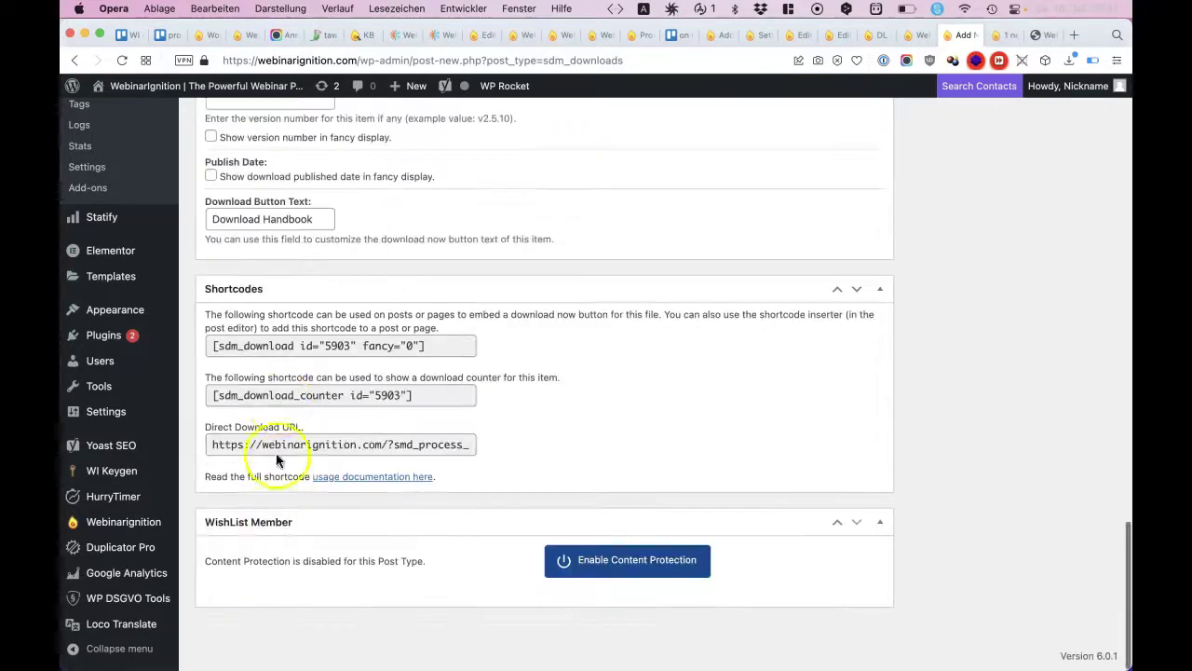
Copy the handbook item's fancy="0" download shortcode and highlight its direct download URL.
{"action": "left_click", "coordinate": [424, 345]}
{"action": "key", "text": "super+c"}
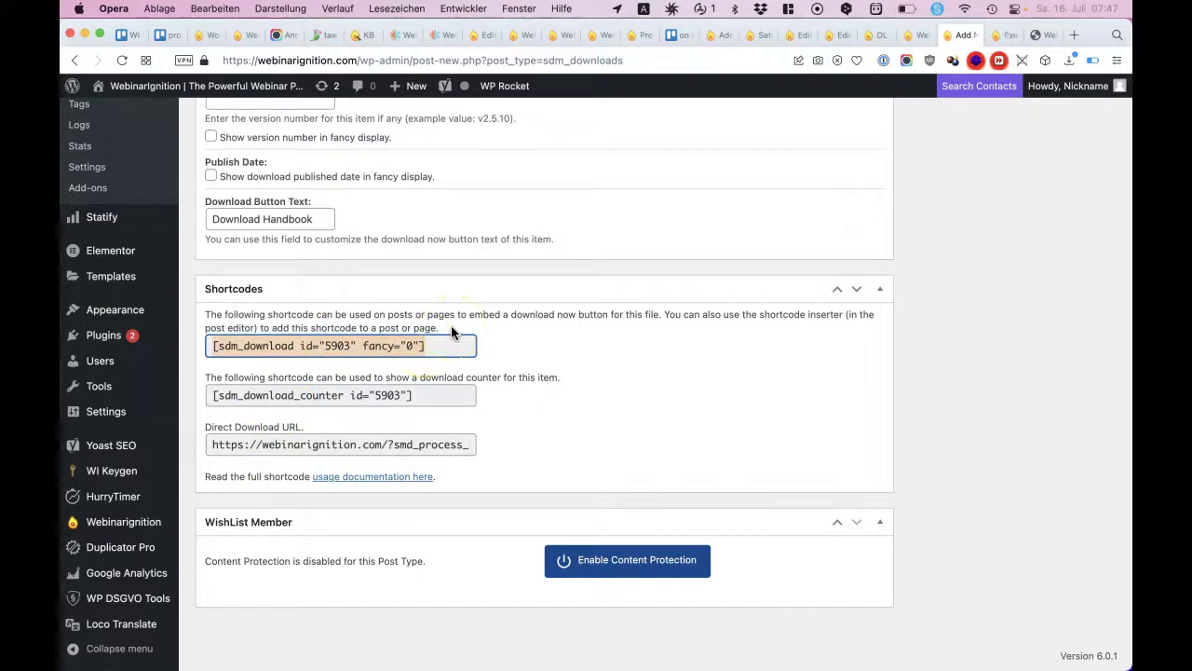
{"action": "left_click", "coordinate": [304, 444]}
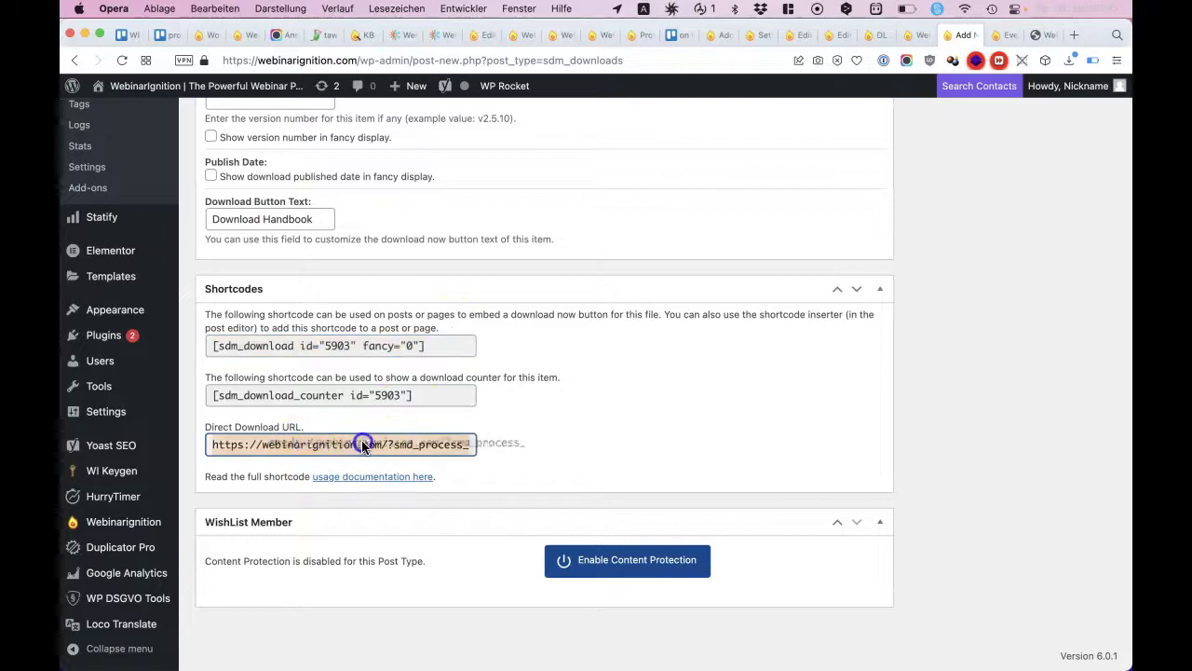
{"action": "left_click", "coordinate": [216, 471]}
Publish the Handbook PDF download item.
{"action": "scroll", "coordinate": [216, 472], "scroll_direction": "up", "scroll_amount": 6}
{"action": "scroll", "coordinate": [216, 470], "scroll_direction": "up", "scroll_amount": 5}
{"action": "left_click", "coordinate": [1079, 347]}
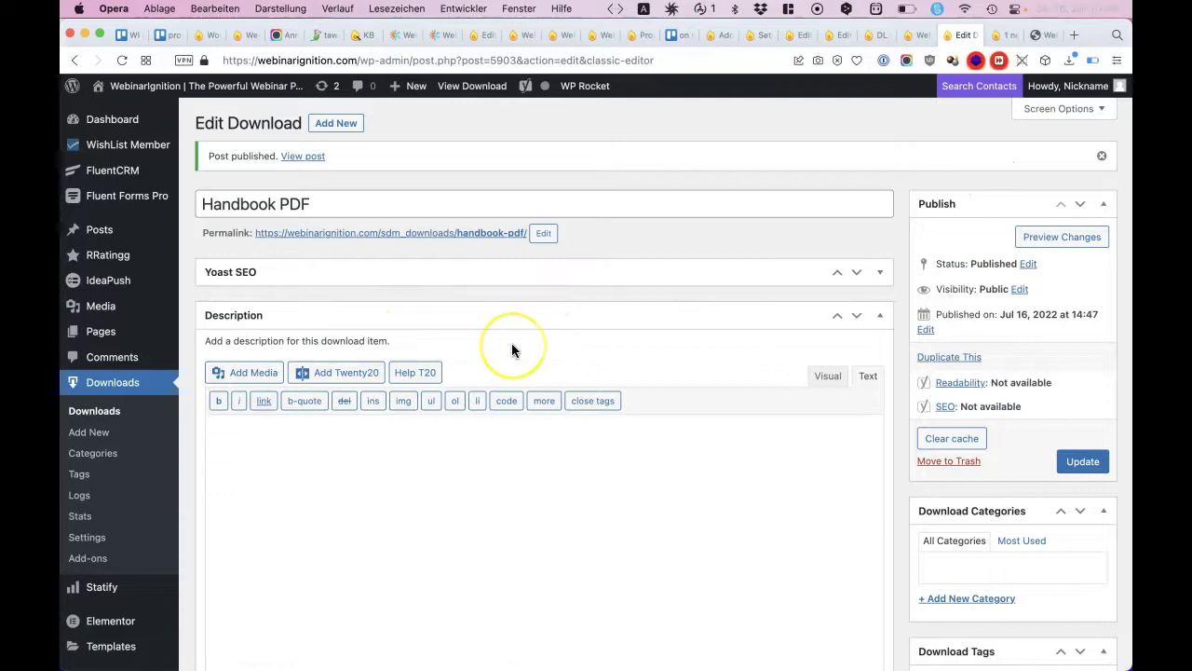
Clear the CTA Headline Copy in the Auto Webinar Actions of the DEMO Evergreen/Automated Webinar with Gift.
{"action": "left_click", "coordinate": [1003, 40]}
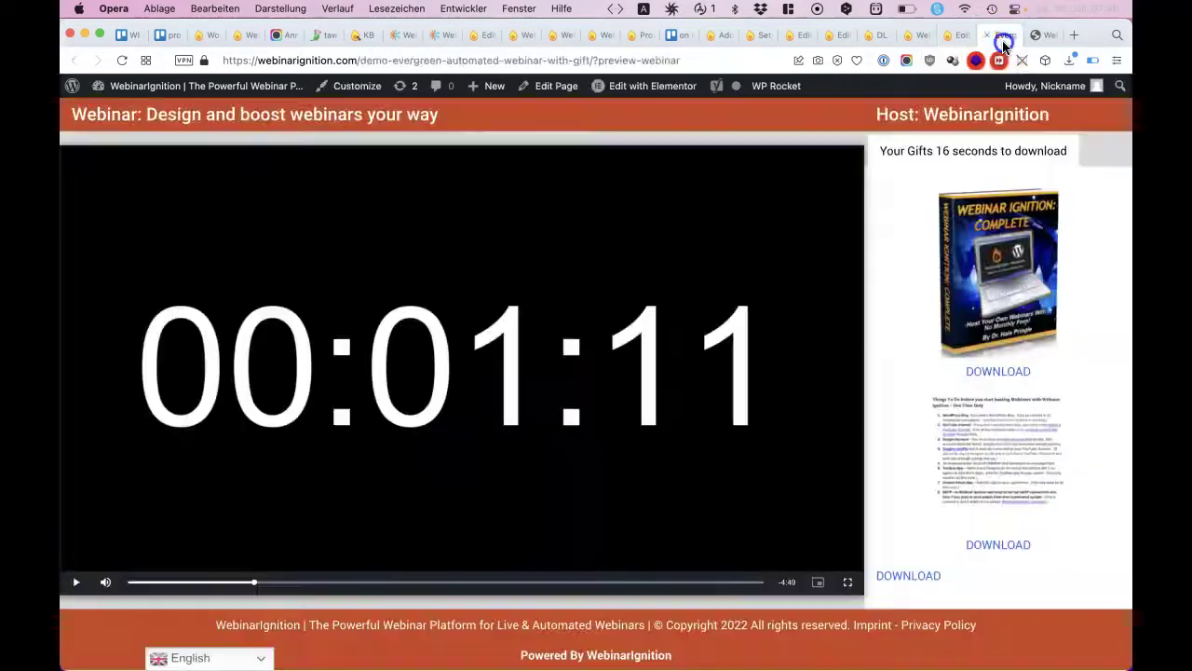
{"action": "left_click_drag", "start_coordinate": [925, 39], "coordinate": [963, 40]}
{"action": "scroll", "coordinate": [718, 162], "scroll_direction": "up", "scroll_amount": 15}
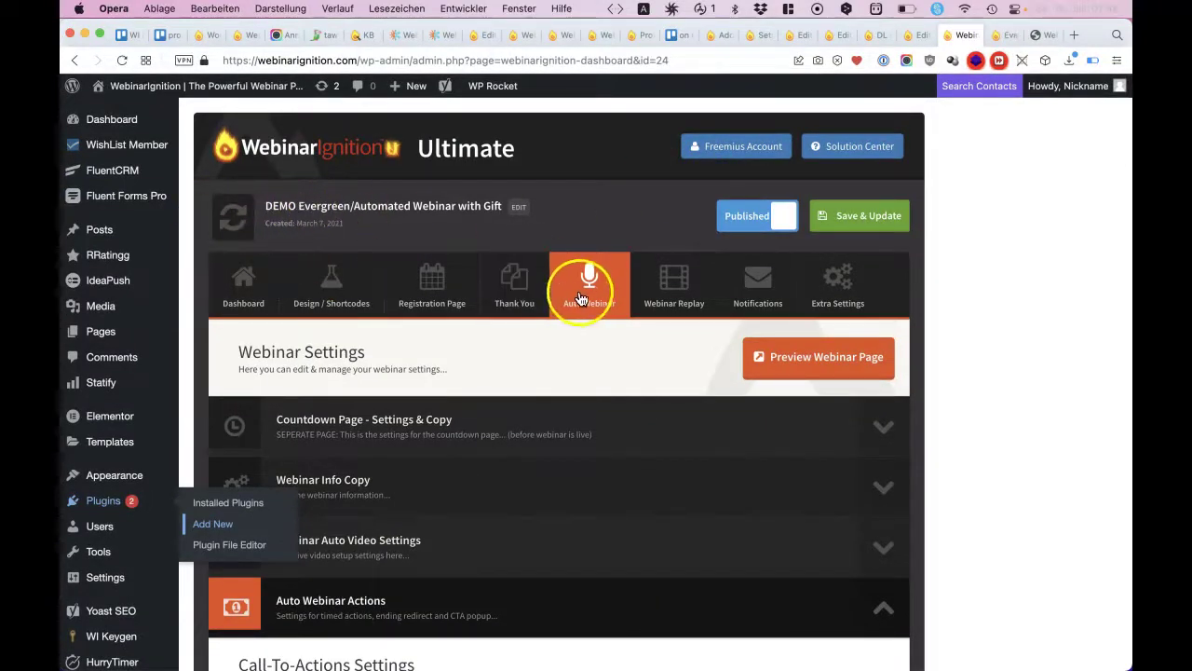
{"action": "scroll", "coordinate": [546, 364], "scroll_direction": "down", "scroll_amount": 7}
{"action": "scroll", "coordinate": [486, 324], "scroll_direction": "down", "scroll_amount": 20}
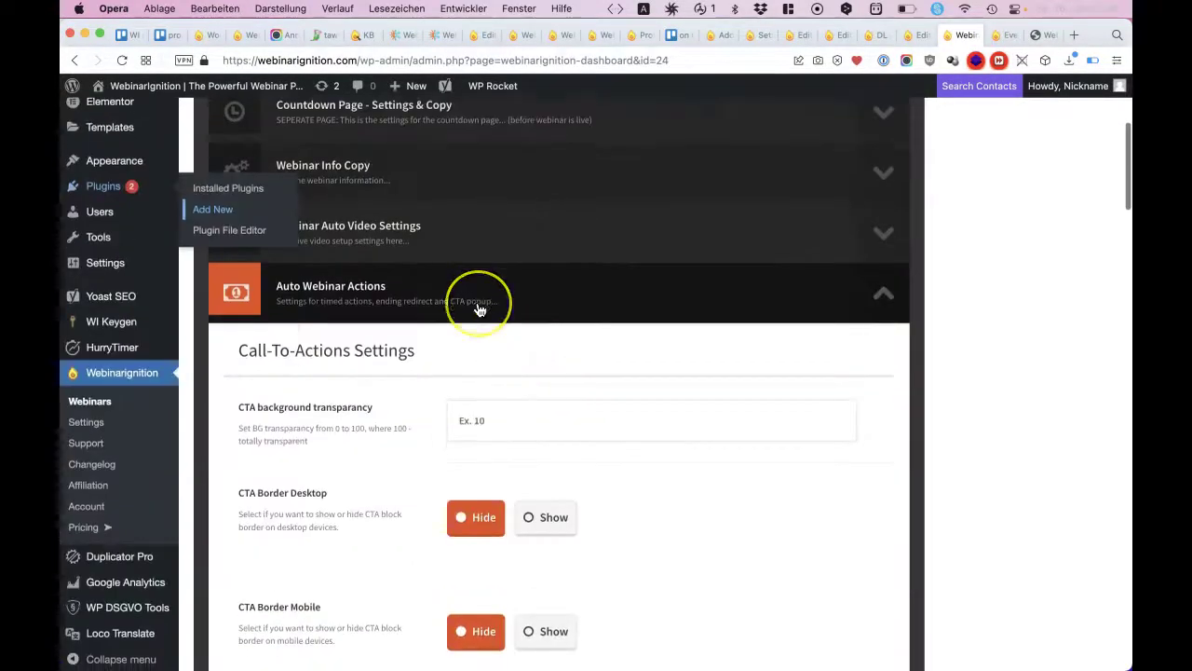
{"action": "scroll", "coordinate": [480, 309], "scroll_direction": "down", "scroll_amount": 10}
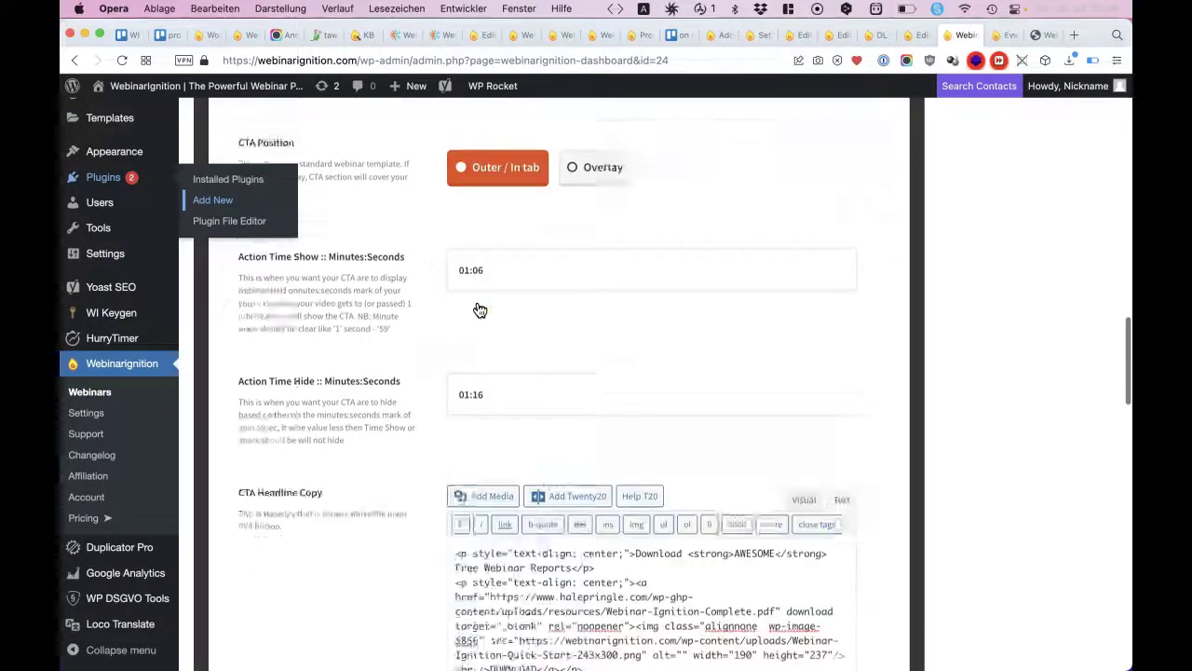
{"action": "scroll", "coordinate": [708, 435], "scroll_direction": "down", "scroll_amount": 3}
{"action": "scroll", "coordinate": [708, 435], "scroll_direction": "down", "scroll_amount": 5}
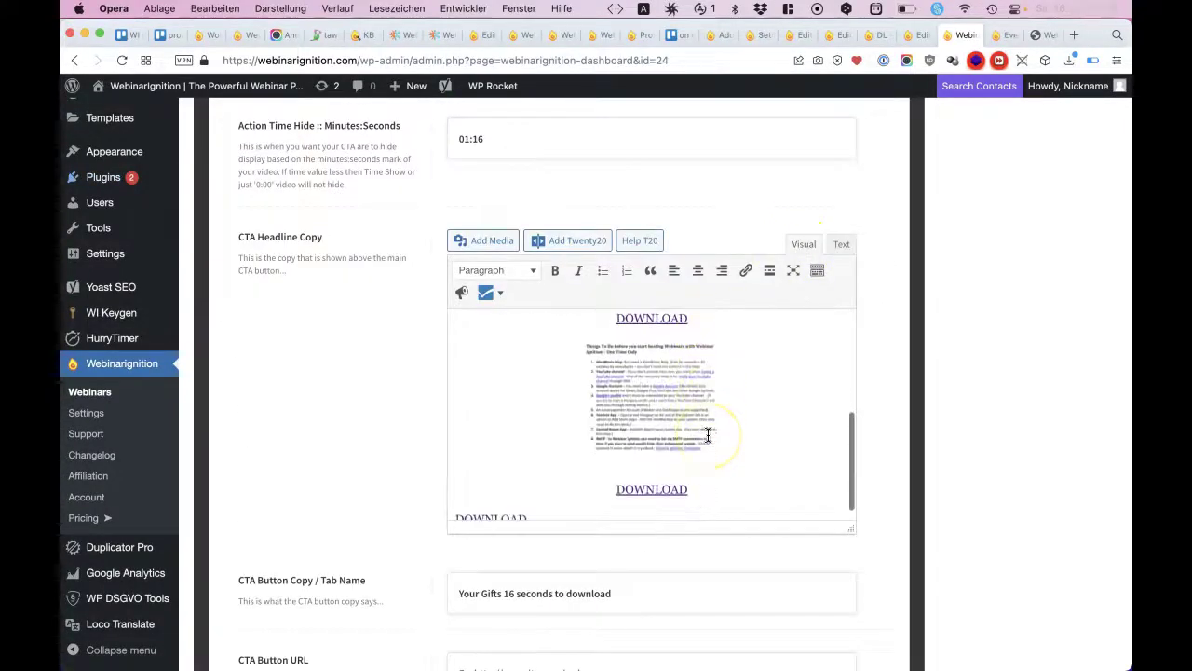
{"action": "scroll", "coordinate": [717, 419], "scroll_direction": "up", "scroll_amount": 10}
{"action": "left_click", "coordinate": [841, 244]}
{"action": "left_click", "coordinate": [717, 341]}
{"action": "key", "text": "super+a"}
{"action": "key", "text": "BackSpace"}
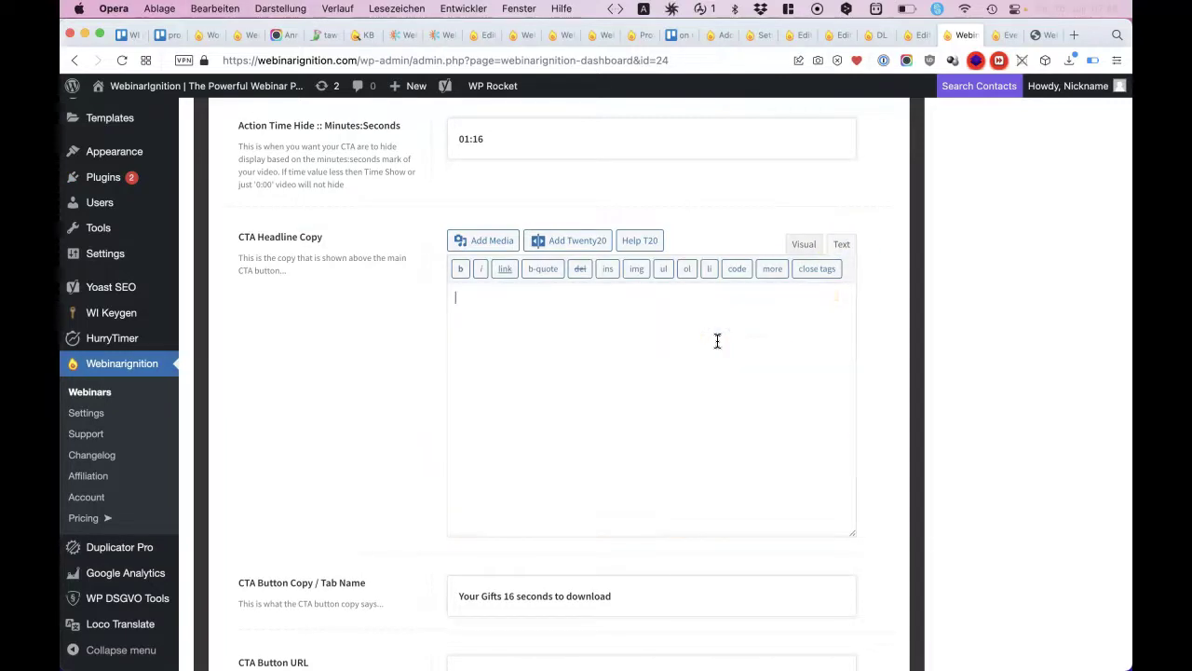
Make the CTA Headline Copy contain only the shortcode [sdm_download id="5903" fancy="0"], pasted in the visual editor.
{"action": "left_click", "coordinate": [804, 244]}
{"action": "left_click", "coordinate": [630, 337]}
{"action": "key", "text": "super+v"}
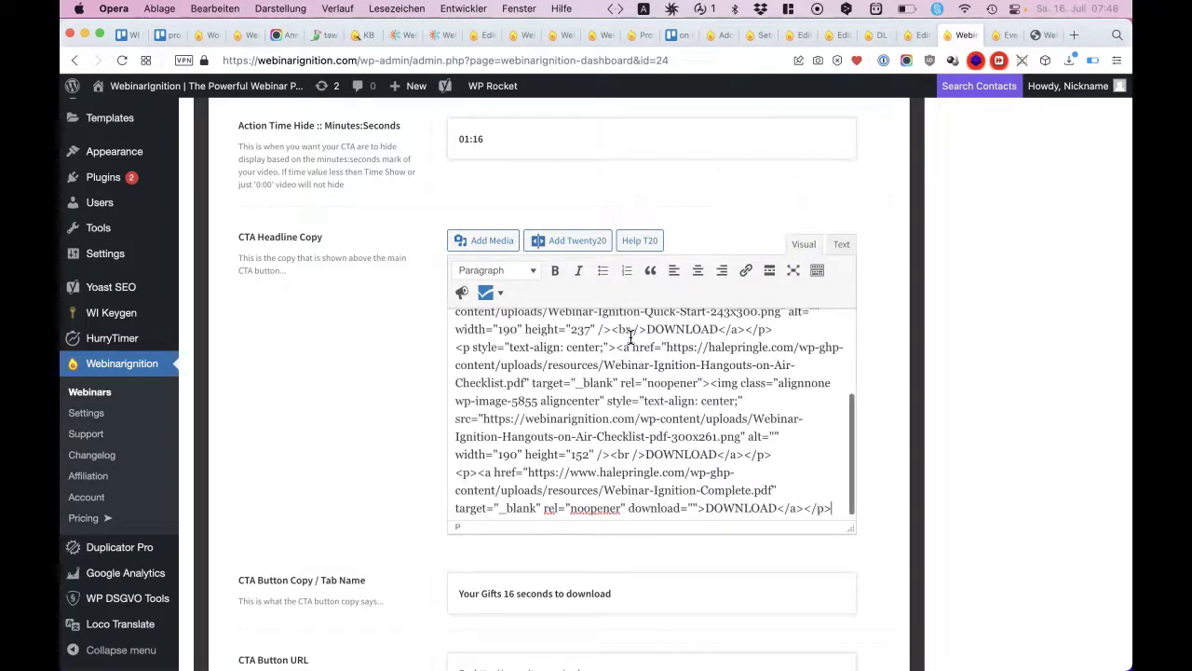
{"action": "key", "text": "super+a"}
{"action": "key", "text": "shift+super+v"}
{"action": "key", "text": "Down"}
{"action": "key", "text": "Return"}
{"action": "left_click", "coordinate": [589, 338]}
{"action": "left_click", "coordinate": [546, 332]}
Duplicate the download shortcode on a second line of the CTA Headline Copy with fancy set to "1".
{"action": "left_click", "coordinate": [672, 351]}
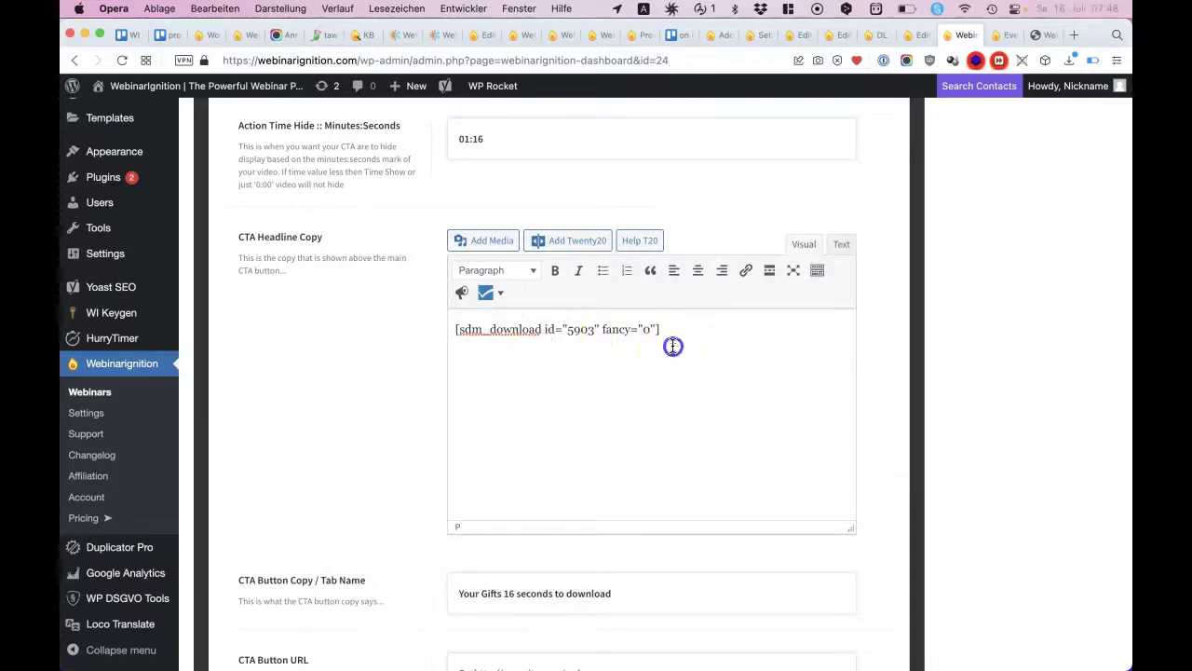
{"action": "left_click_drag", "start_coordinate": [673, 351], "coordinate": [673, 307]}
{"action": "key", "text": "super+c"}
{"action": "left_click", "coordinate": [688, 333]}
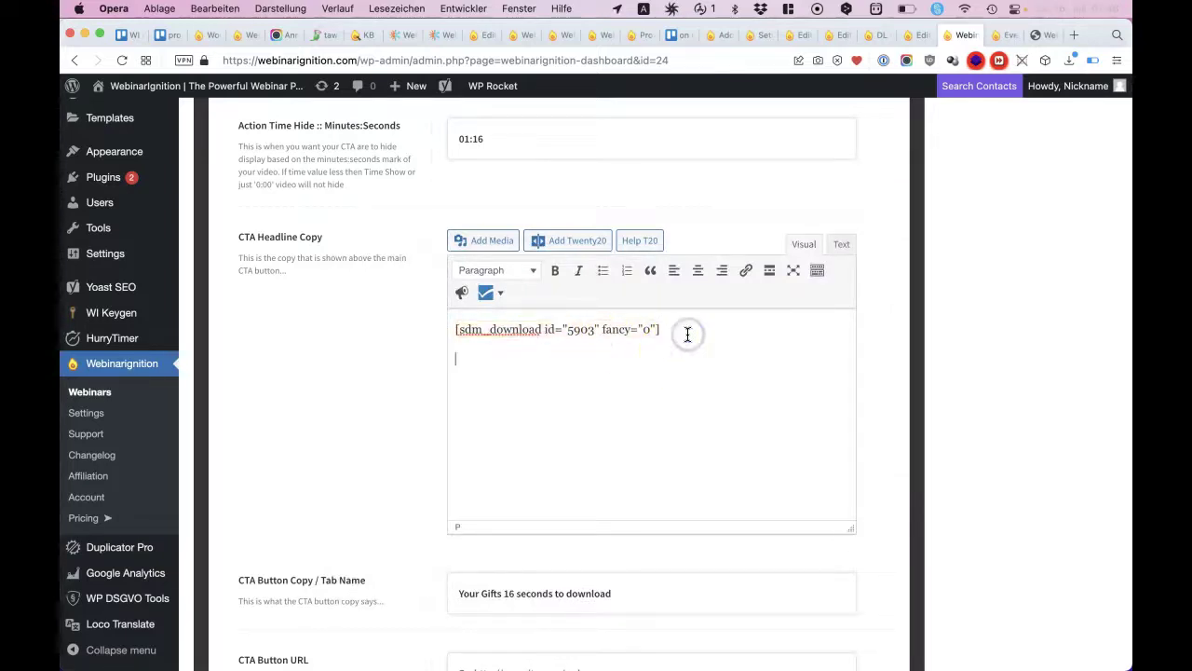
{"action": "key", "text": "super+v"}
{"action": "double_click", "coordinate": [646, 358]}
{"action": "type", "text": "1"}
{"action": "left_click", "coordinate": [691, 354]}
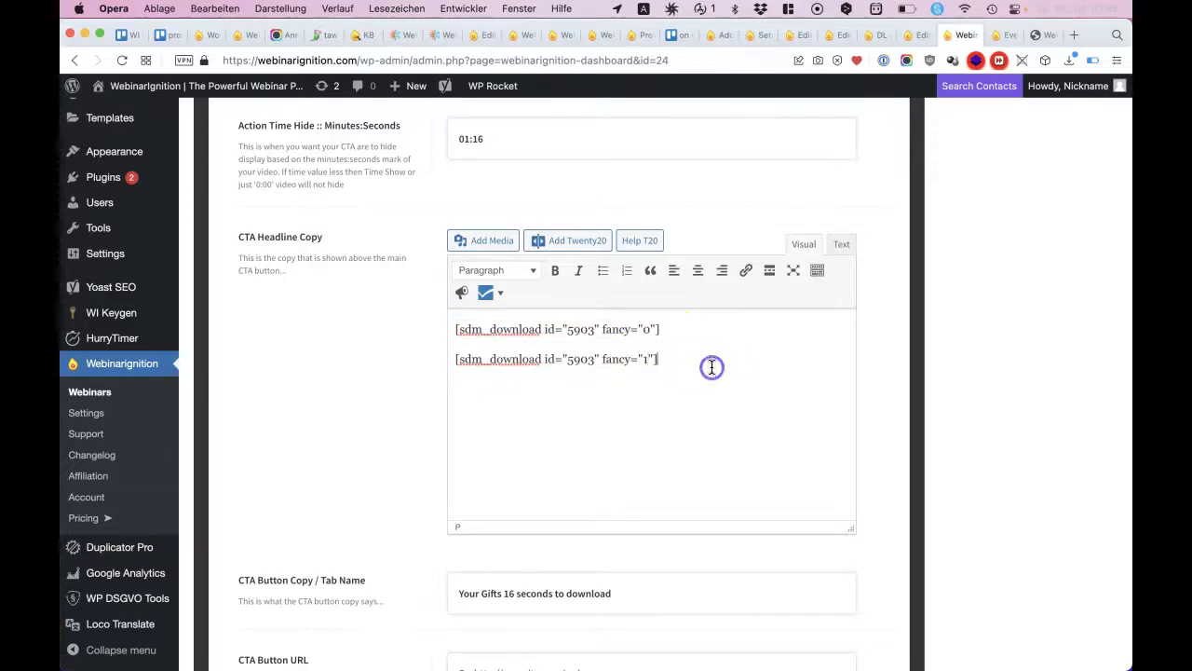
Add two sdm_download_counter shortcodes with id "5903" below the others, one with fancy="0" and one with fancy="1".
{"action": "key", "text": "Return"}
{"action": "key", "text": "super+v"}
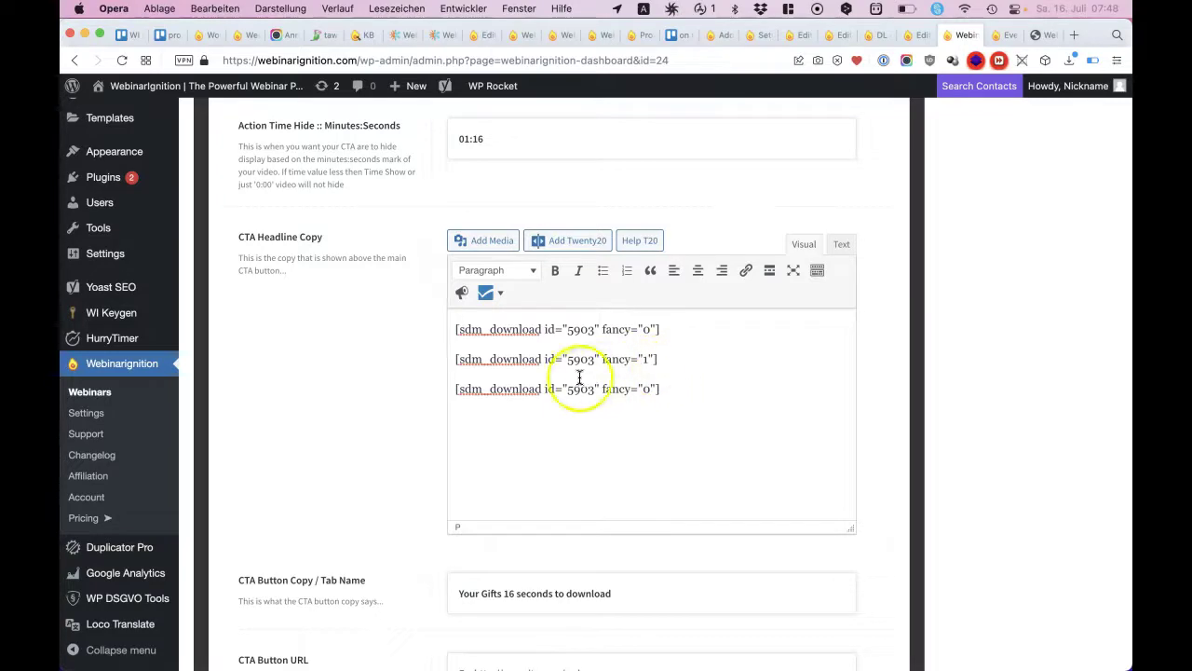
{"action": "left_click", "coordinate": [542, 390]}
{"action": "type", "text": "_dounter"}
{"action": "left_click", "coordinate": [769, 386]}
{"action": "key", "text": "Return"}
{"action": "type", "text": "[sdm_download_counter id=\"5903\" fancy=\"0\"]"}
{"action": "left_click", "coordinate": [695, 412]}
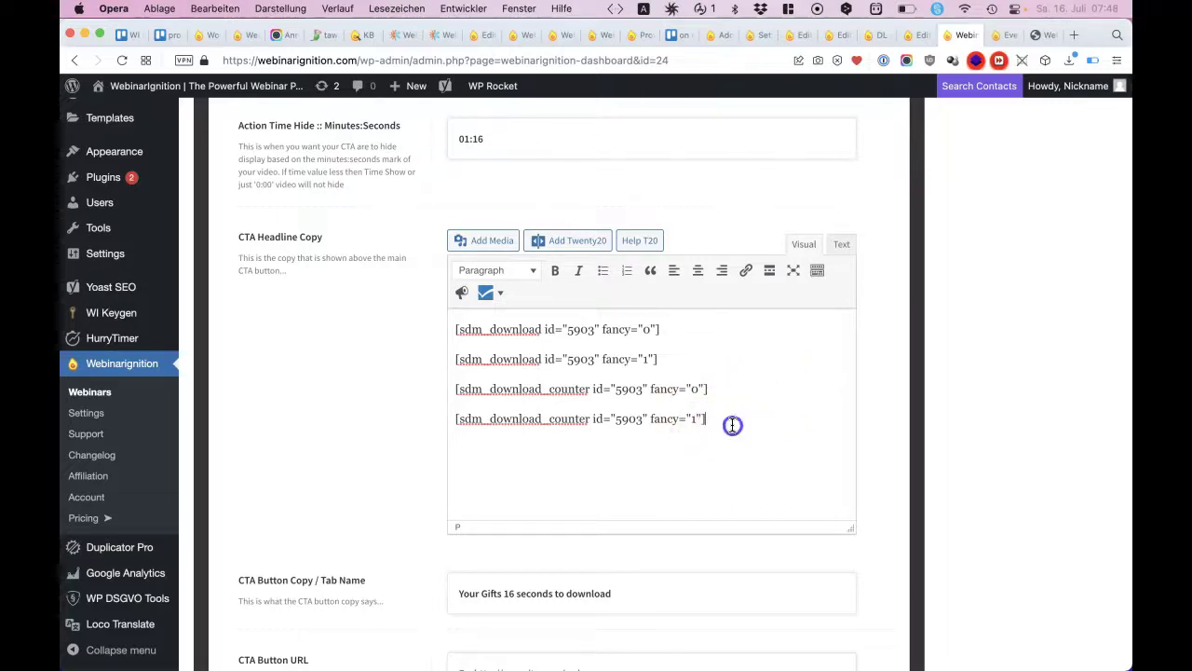
Save and update the webinar settings.
{"action": "scroll", "coordinate": [732, 424], "scroll_direction": "down", "scroll_amount": 5}
{"action": "scroll", "coordinate": [732, 423], "scroll_direction": "down", "scroll_amount": 15}
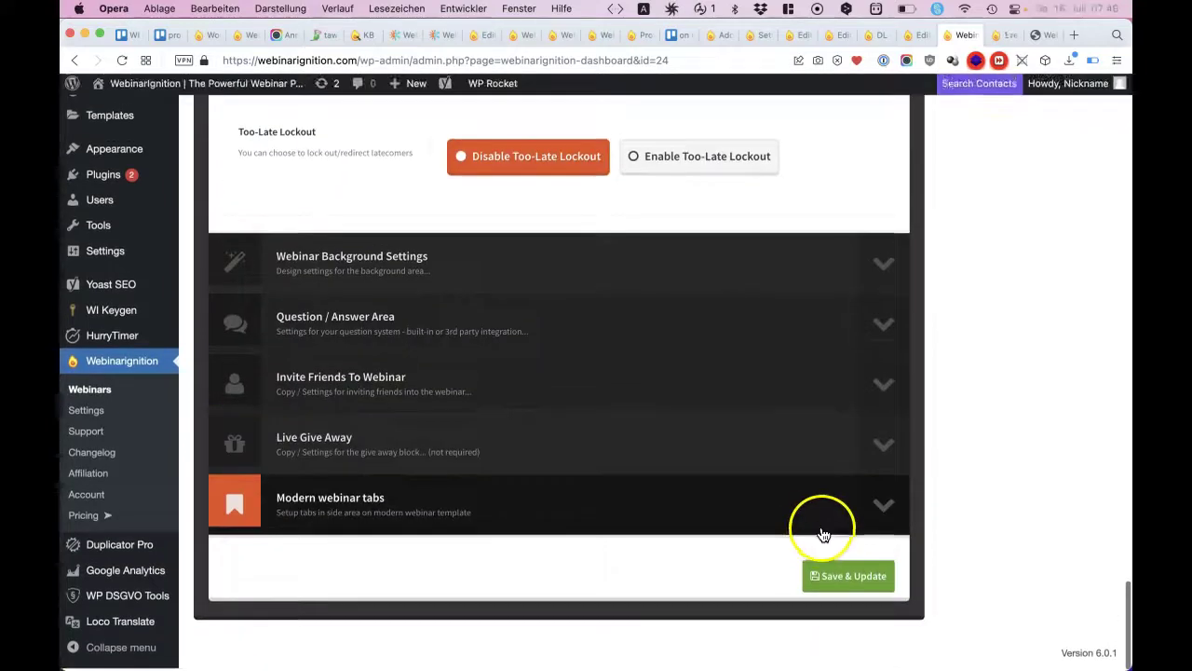
{"action": "left_click", "coordinate": [827, 575]}
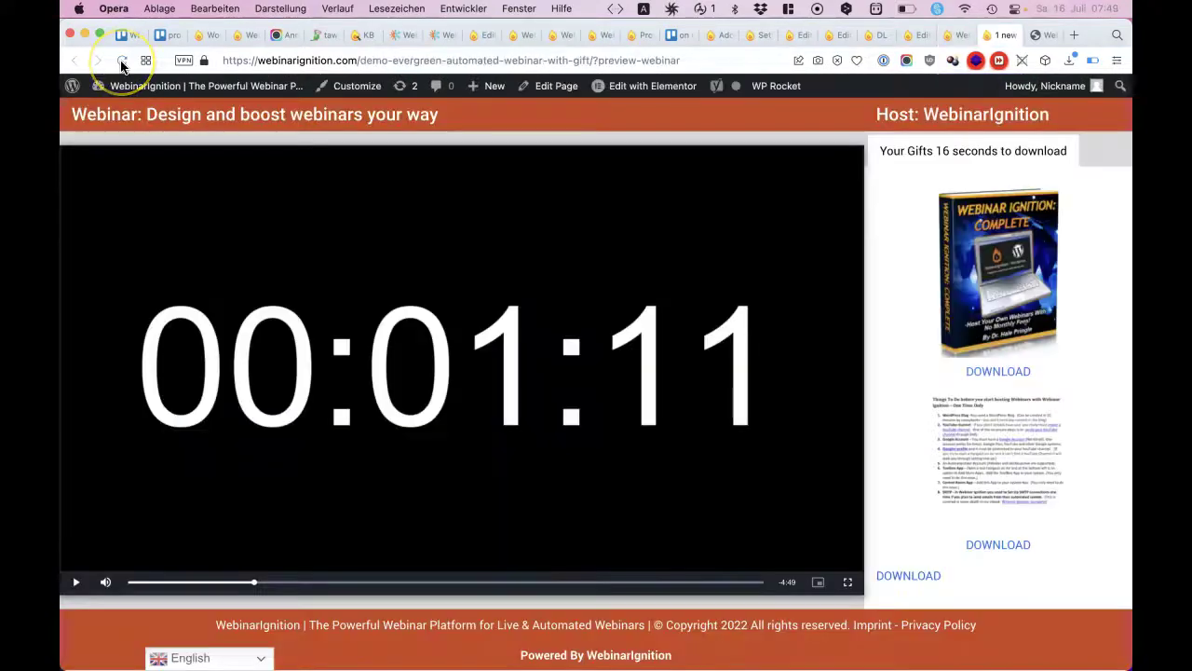
Reload the webinar preview, join the webinar and pause its video at about 1:10 to check the gifts tab.
{"action": "left_click", "coordinate": [121, 61]}
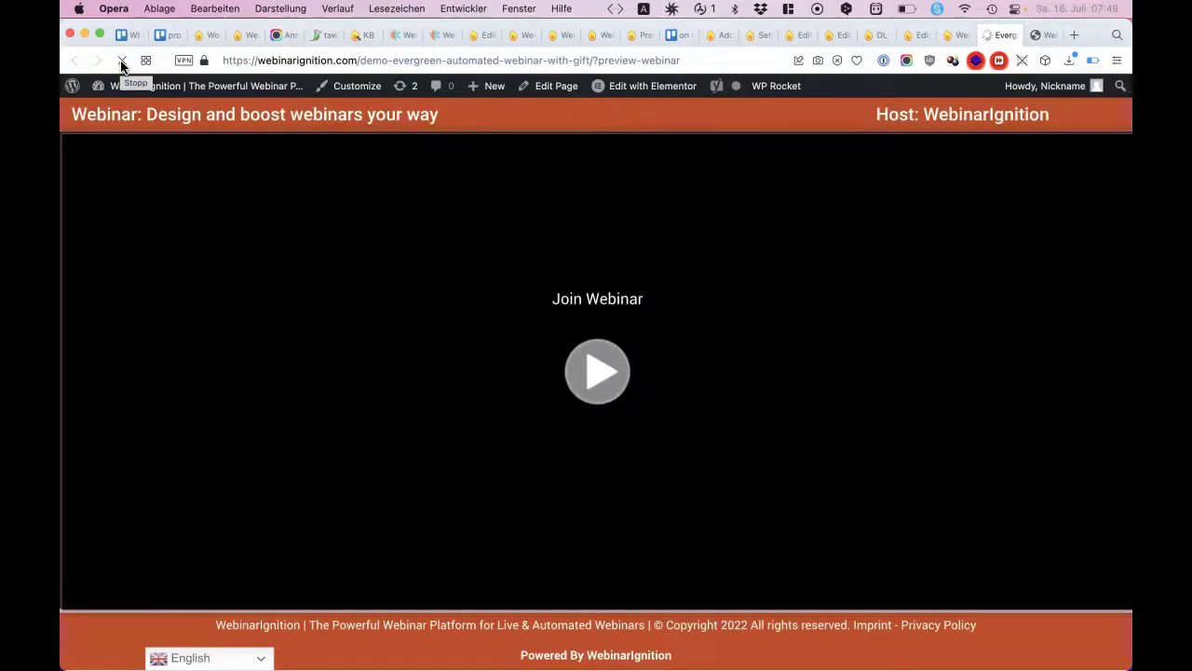
{"action": "left_click", "coordinate": [571, 354]}
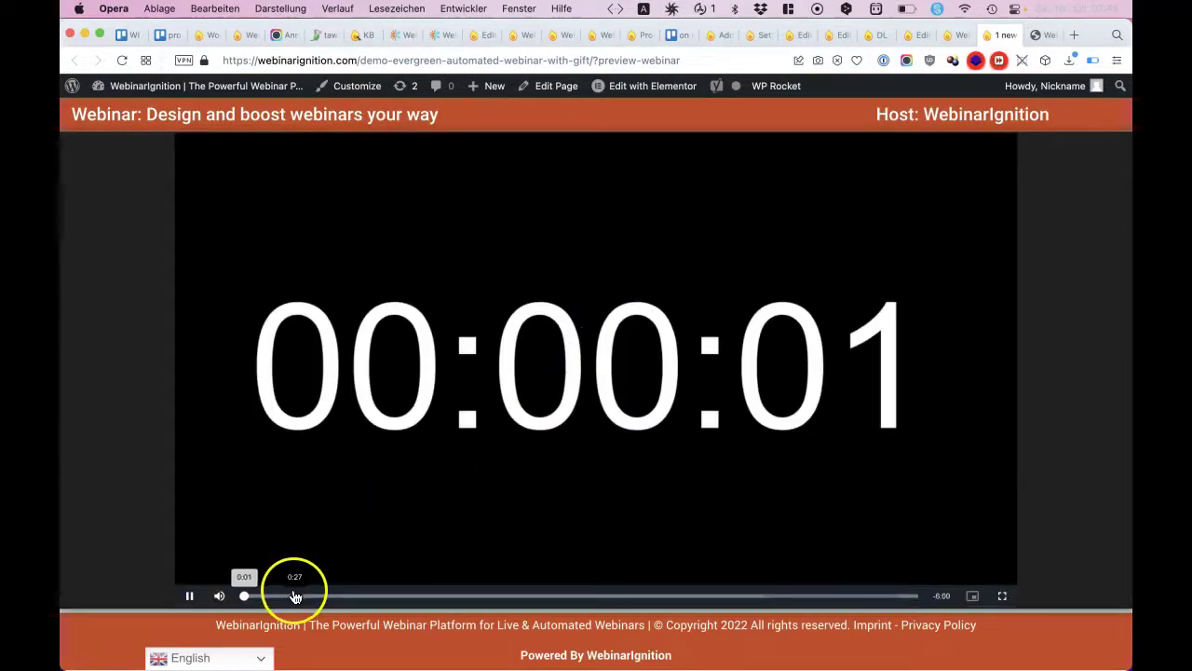
{"action": "left_click", "coordinate": [361, 598]}
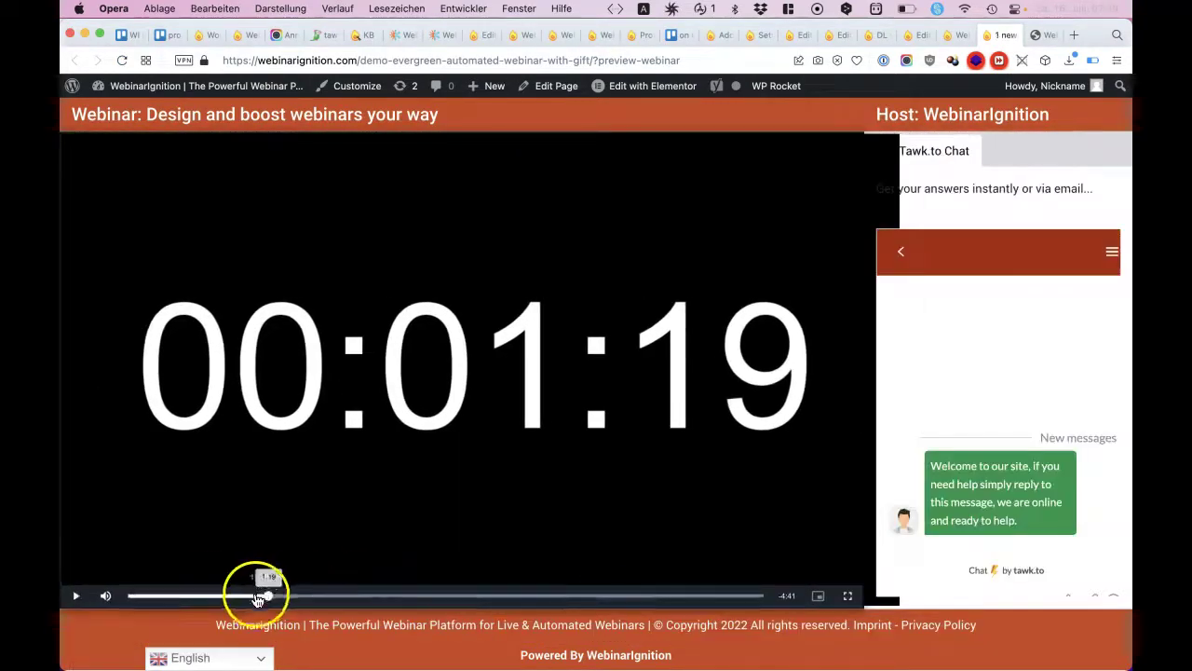
{"action": "left_click", "coordinate": [252, 595]}
{"action": "left_click", "coordinate": [74, 583]}
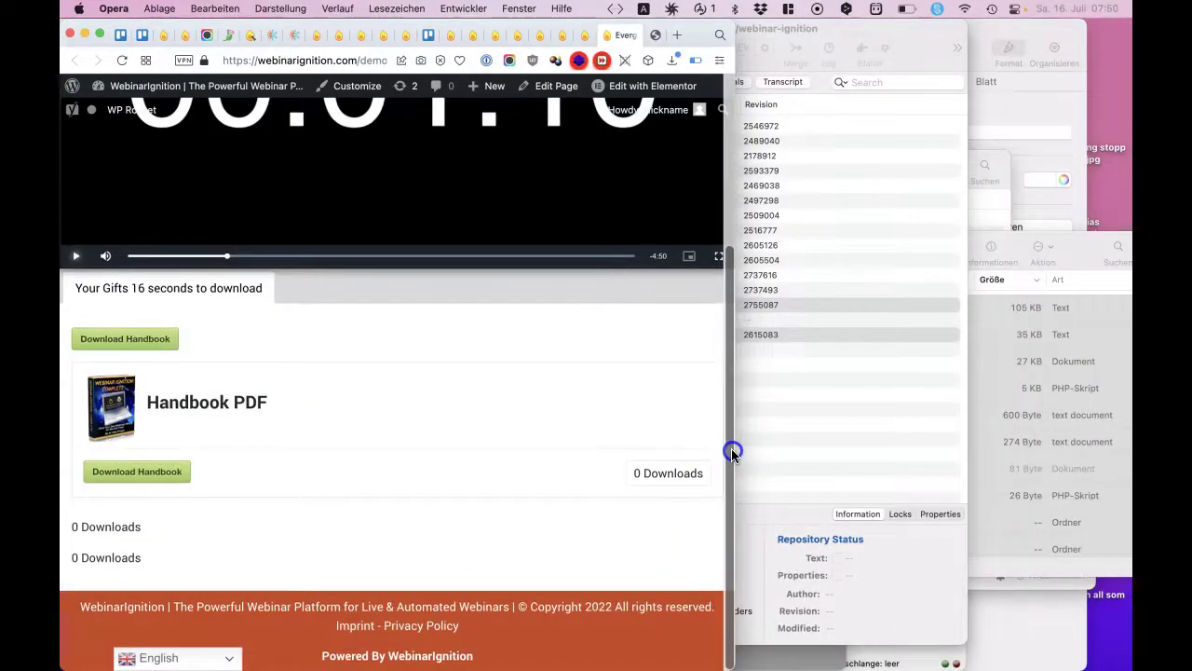
Widen the browser window to full width and download the handbook from the fancy Handbook PDF box in the gifts tab.
{"action": "left_click_drag", "start_coordinate": [735, 450], "coordinate": [1121, 438]}
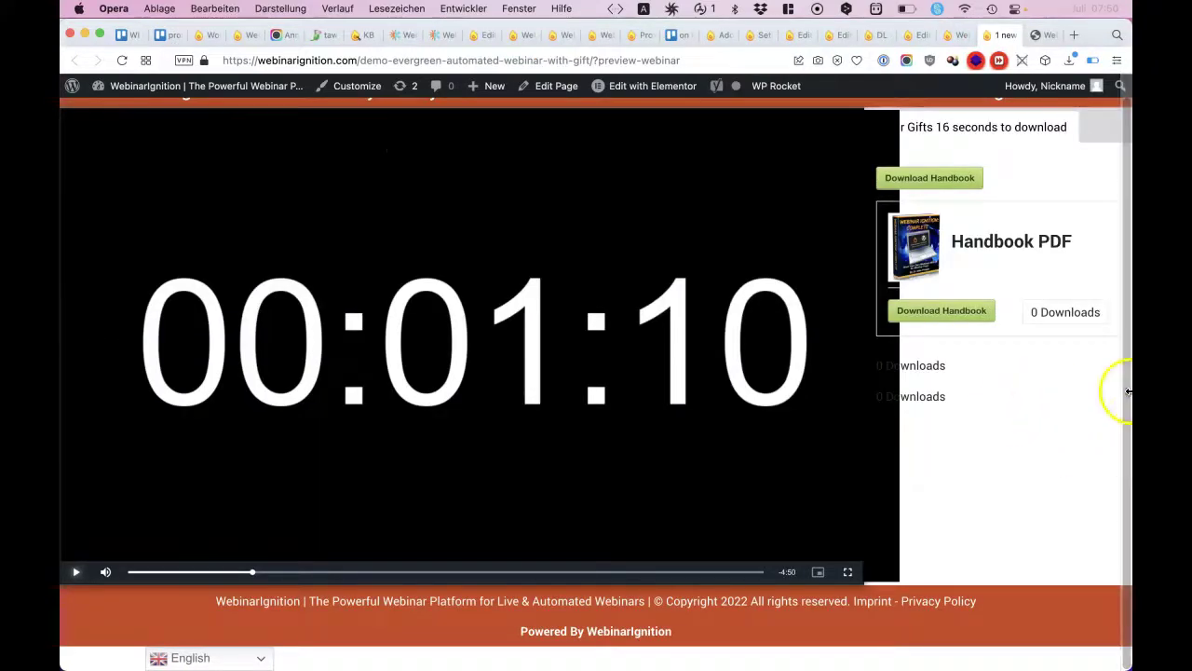
{"action": "left_click_drag", "start_coordinate": [1116, 387], "coordinate": [1128, 389]}
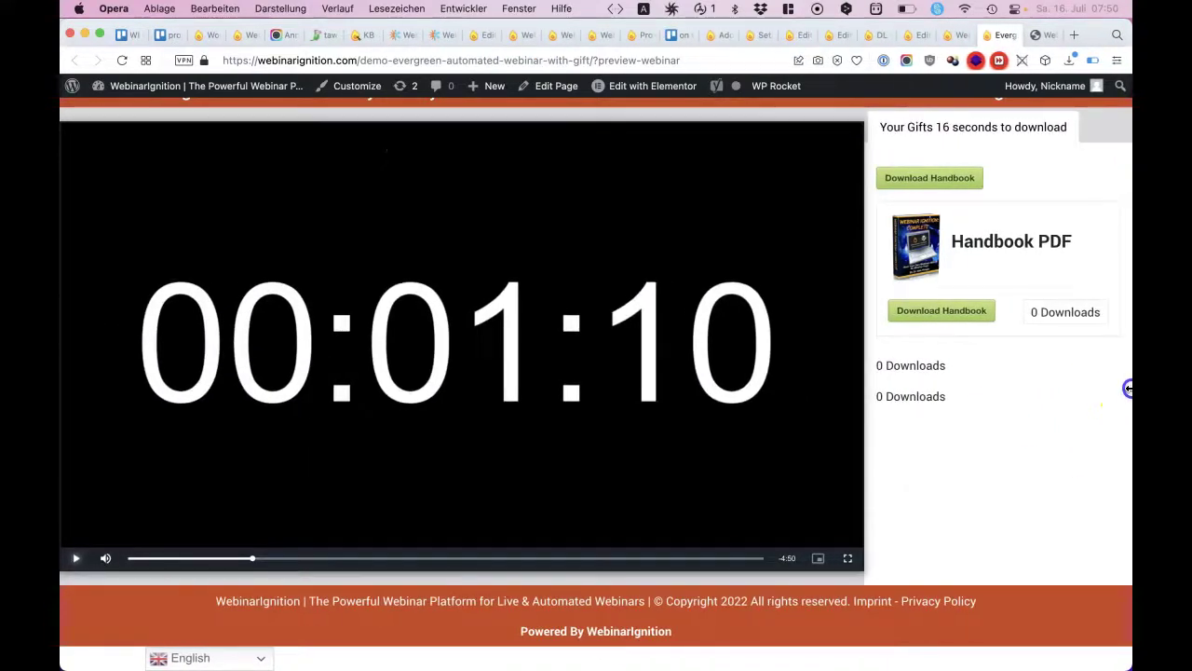
{"action": "left_click", "coordinate": [950, 312]}
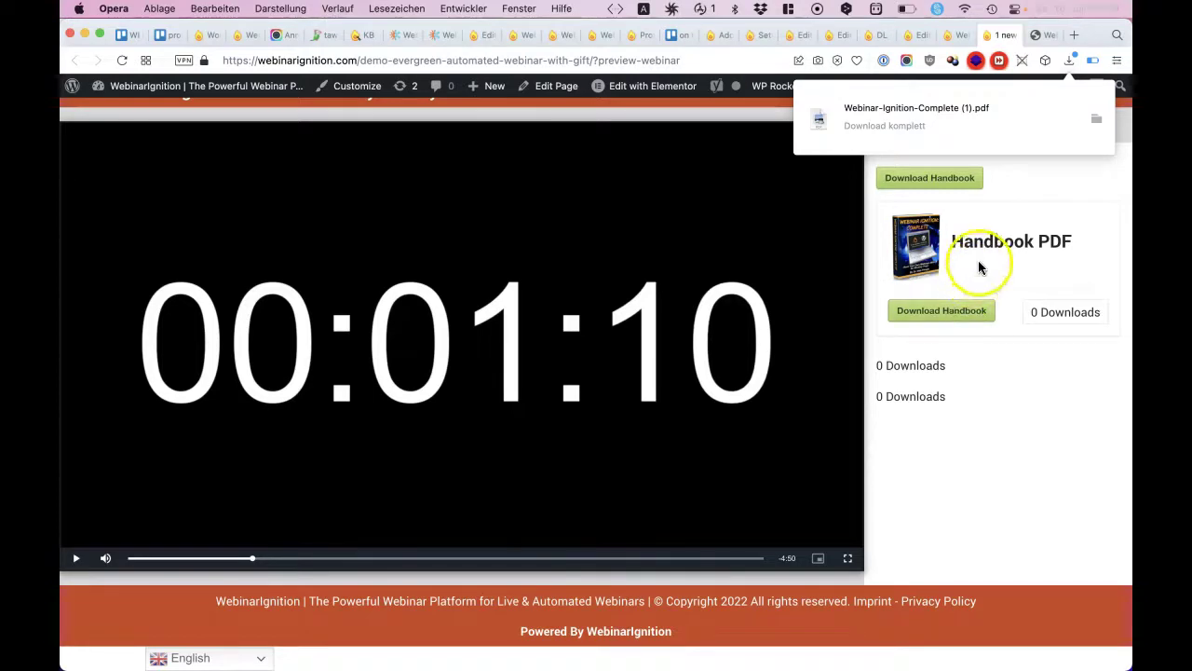
{"action": "scroll", "coordinate": [980, 250], "scroll_direction": "up", "scroll_amount": 1}
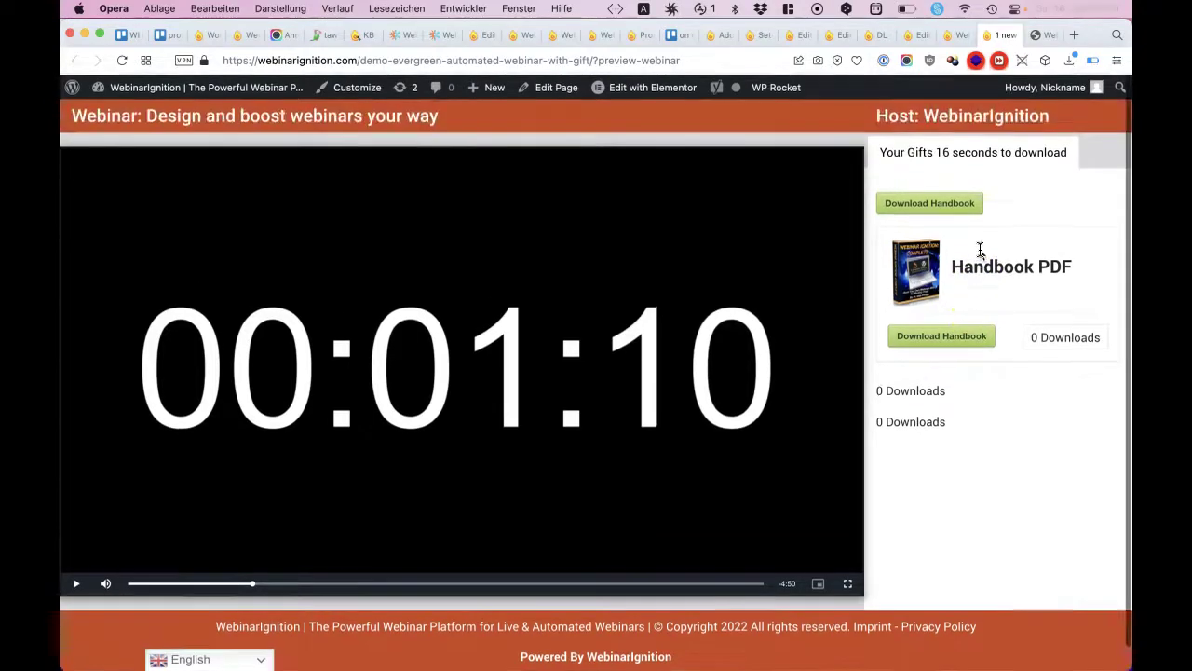
{"action": "left_click", "coordinate": [1058, 321]}
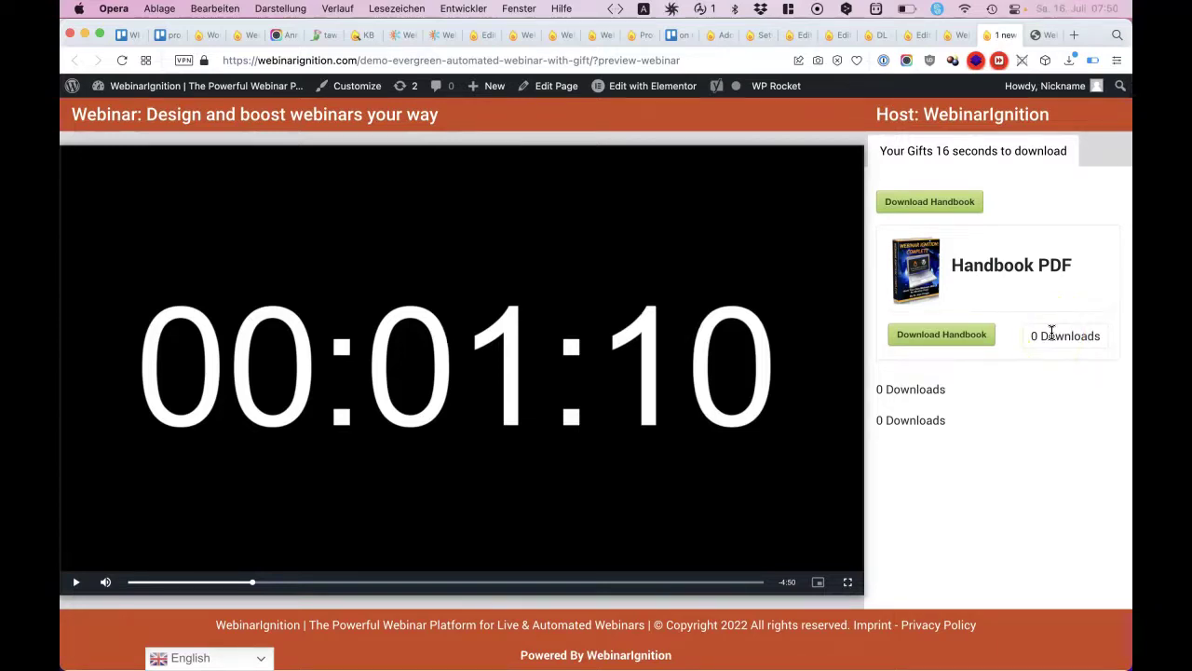
Toggle the "Disable download logging for this item" option in the Handbook PDF download's statistics and update the item.
{"action": "left_click", "coordinate": [963, 35]}
{"action": "left_click", "coordinate": [924, 37]}
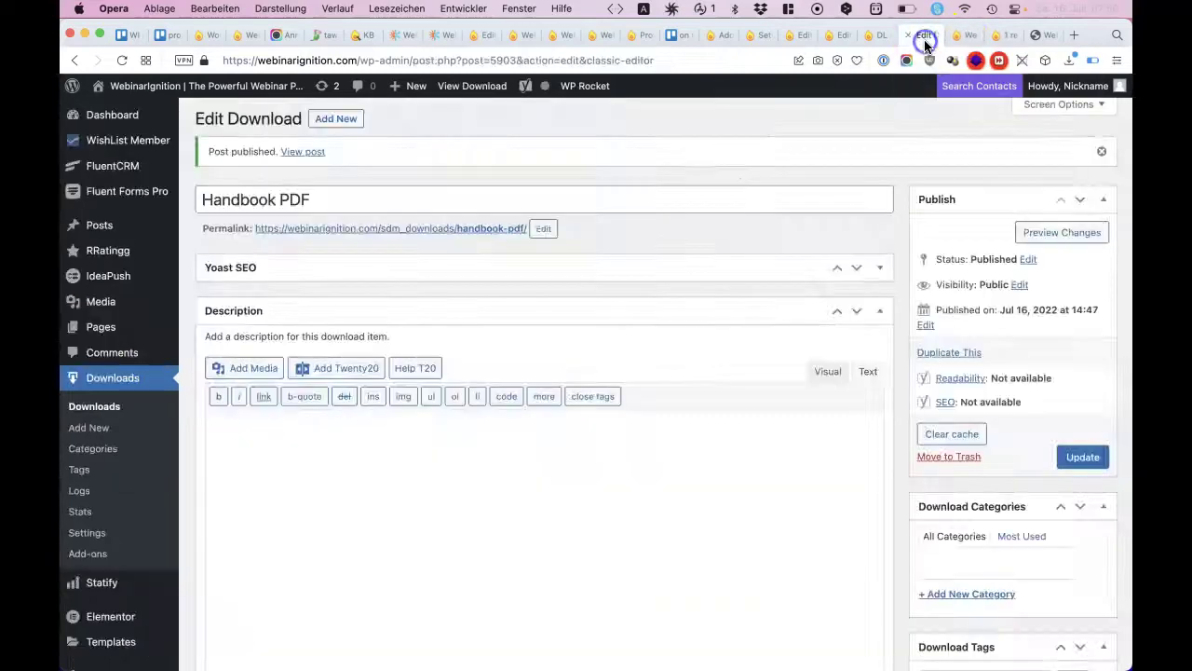
{"action": "left_click", "coordinate": [880, 37]}
{"action": "left_click", "coordinate": [968, 35]}
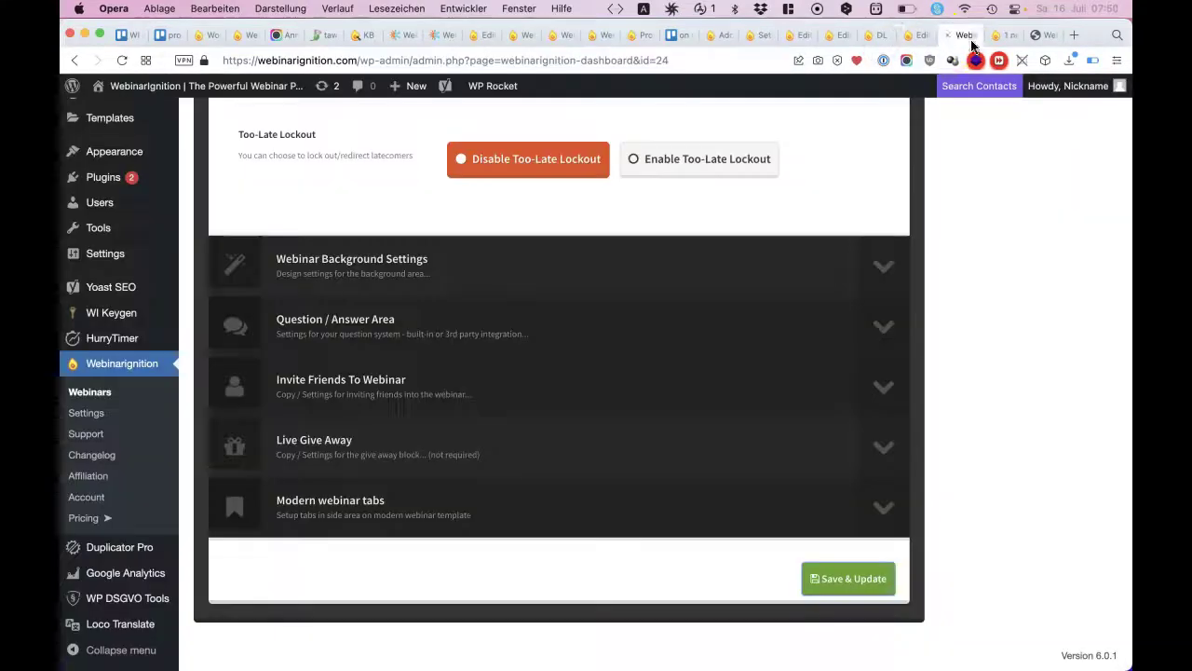
{"action": "left_click", "coordinate": [922, 37]}
{"action": "scroll", "coordinate": [666, 228], "scroll_direction": "down", "scroll_amount": 10}
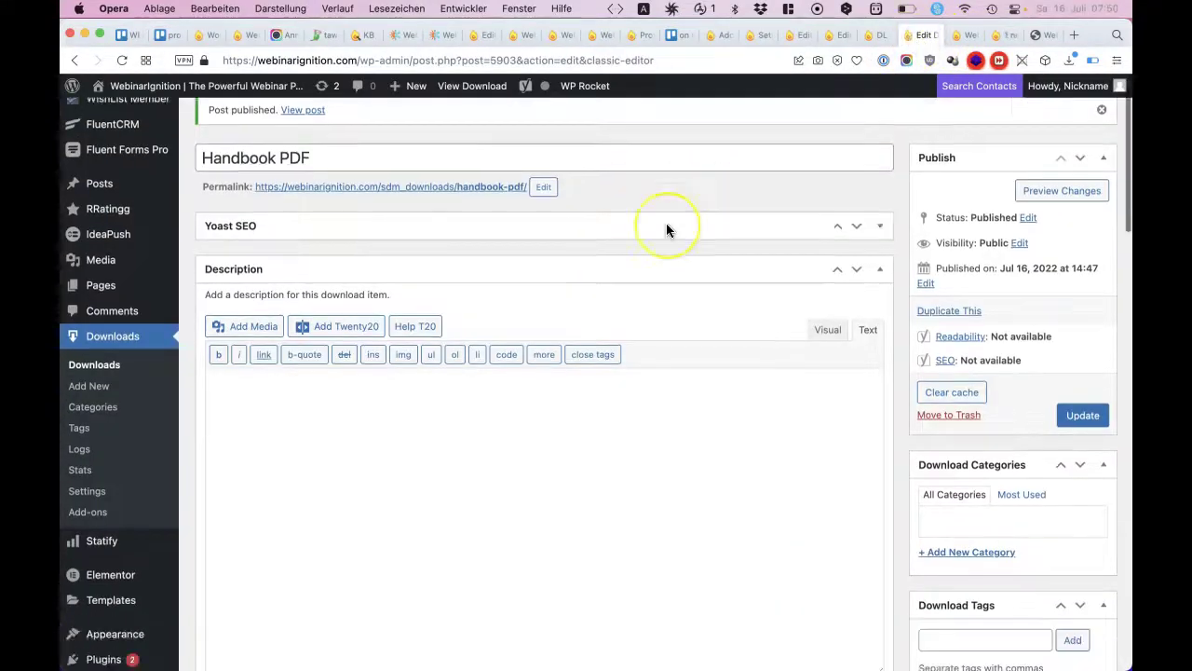
{"action": "left_click", "coordinate": [209, 468]}
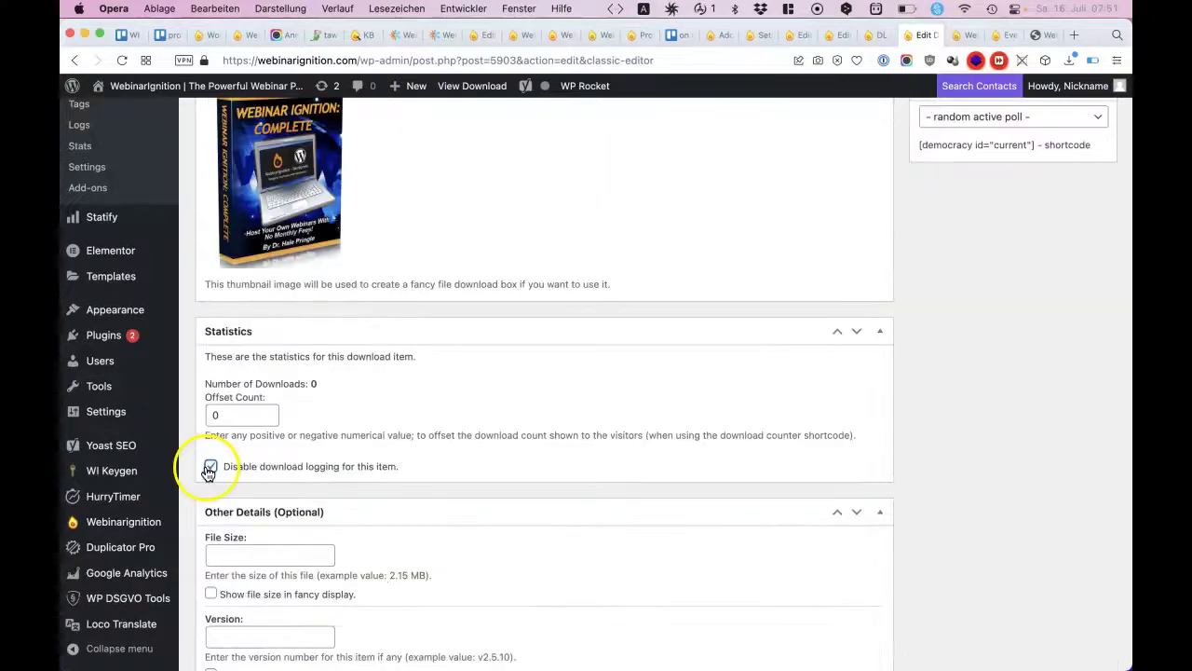
{"action": "scroll", "coordinate": [1011, 481], "scroll_direction": "up", "scroll_amount": 15}
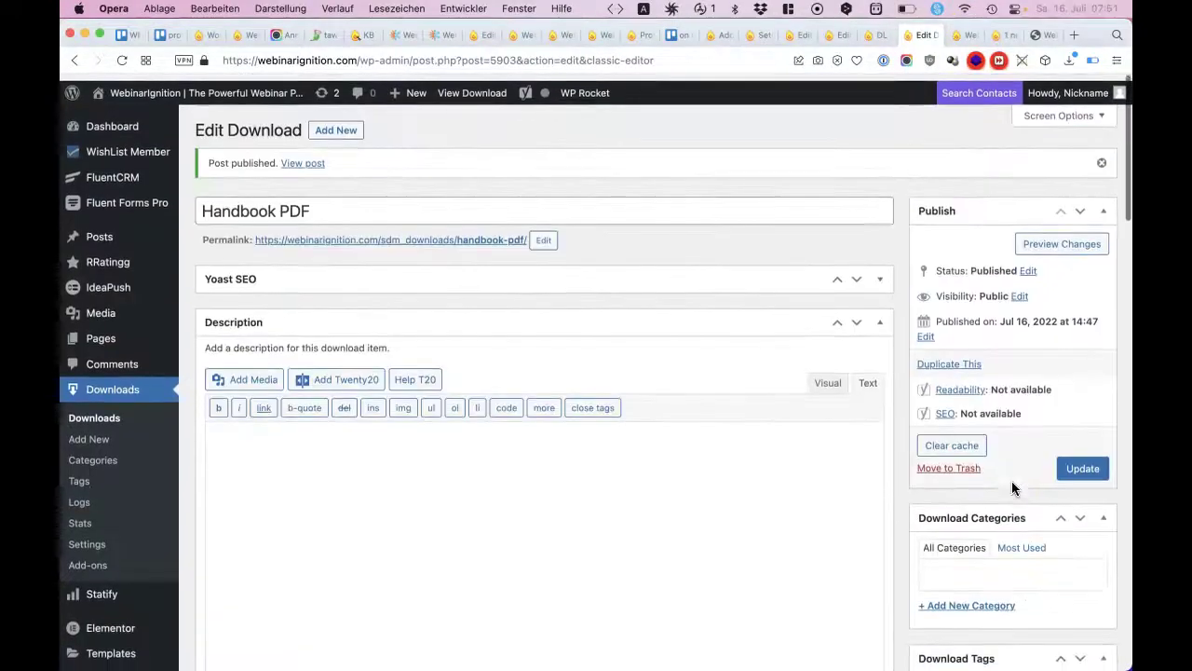
{"action": "left_click", "coordinate": [1086, 468]}
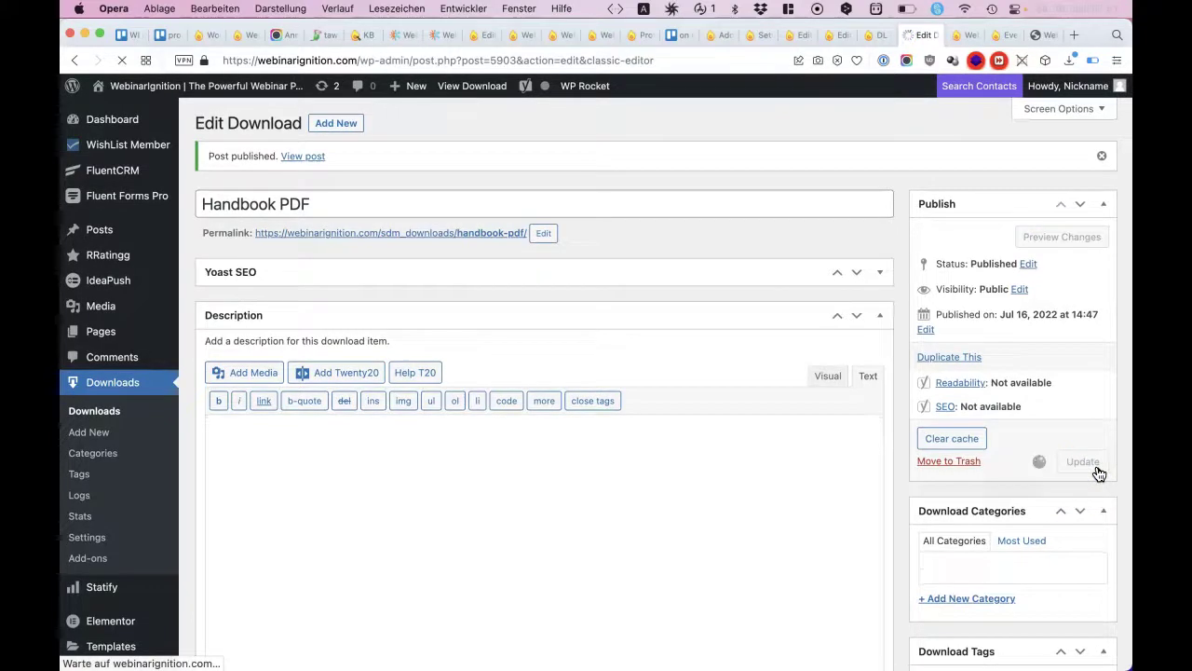
Reload the webinar preview, join and pause at about 1:08 to check the gifts' download counters, and return to the CTA headline copy.
{"action": "left_click", "coordinate": [998, 41]}
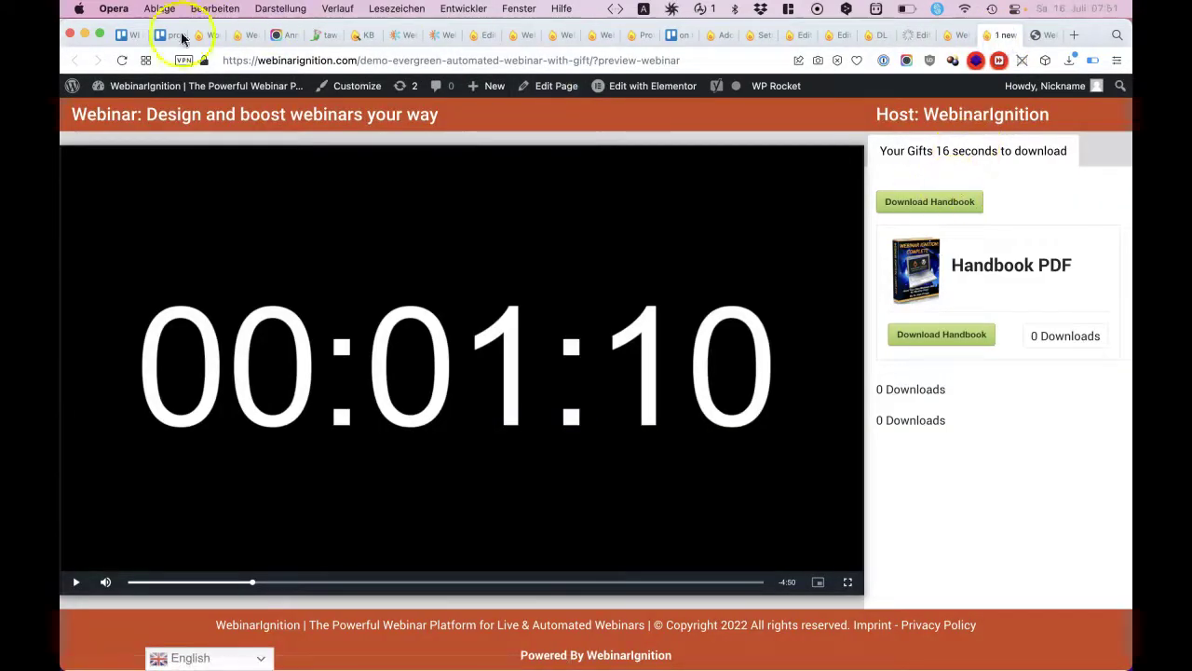
{"action": "left_click", "coordinate": [124, 60]}
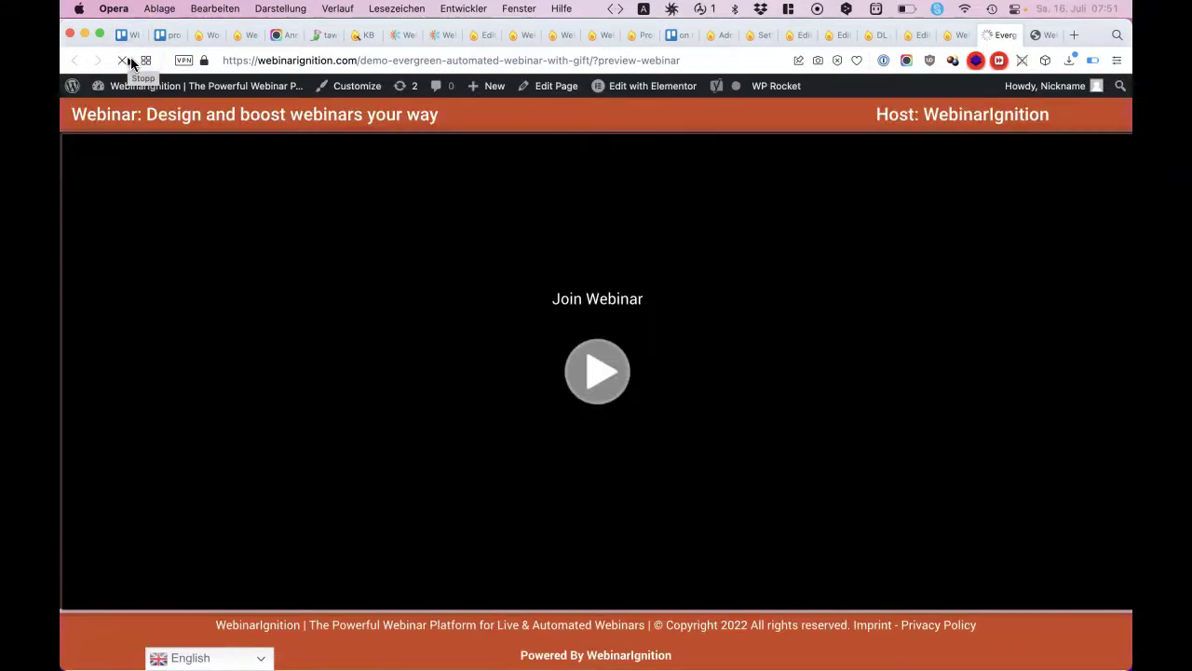
{"action": "left_click", "coordinate": [586, 373]}
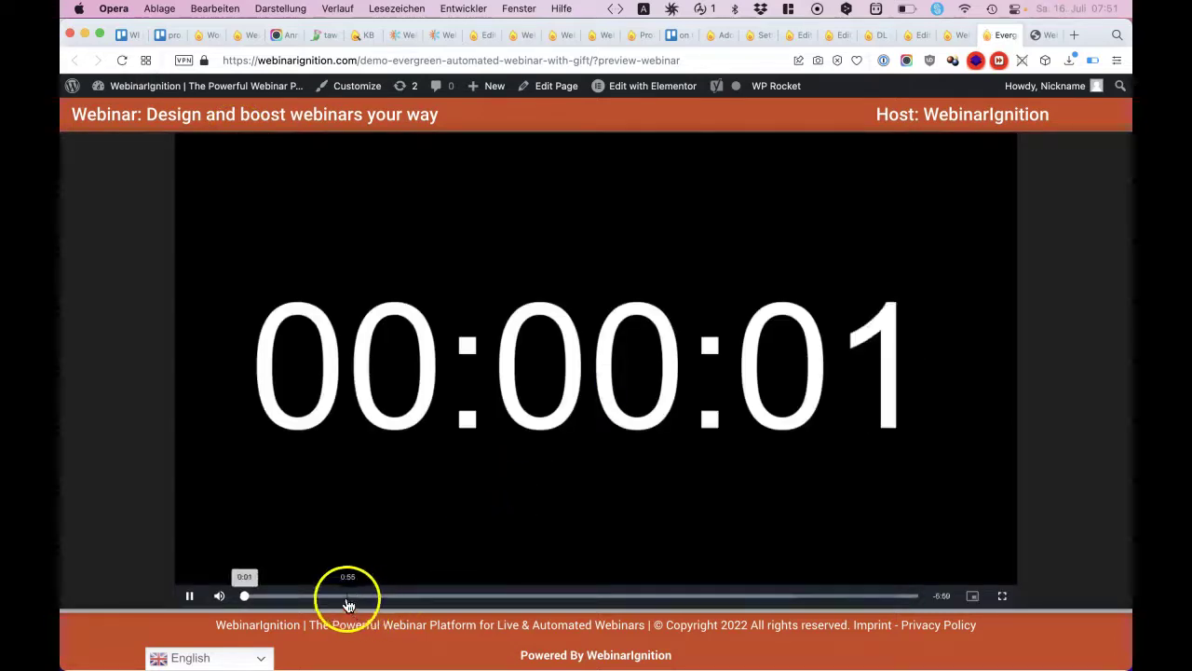
{"action": "left_click", "coordinate": [364, 596]}
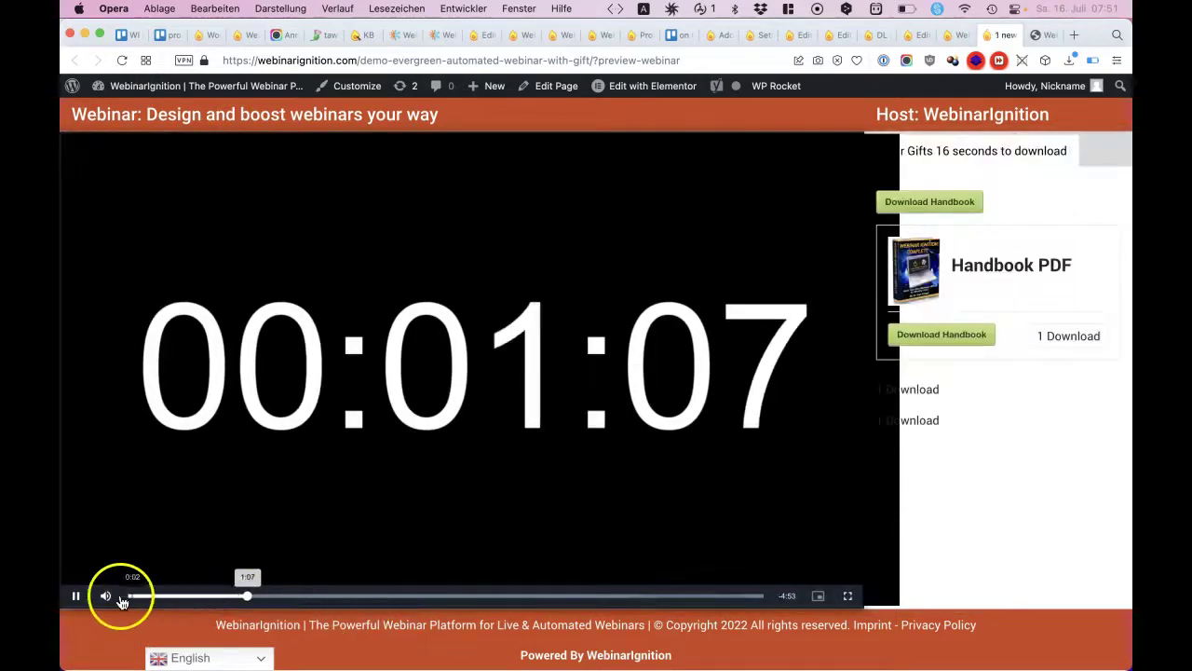
{"action": "left_click", "coordinate": [76, 595]}
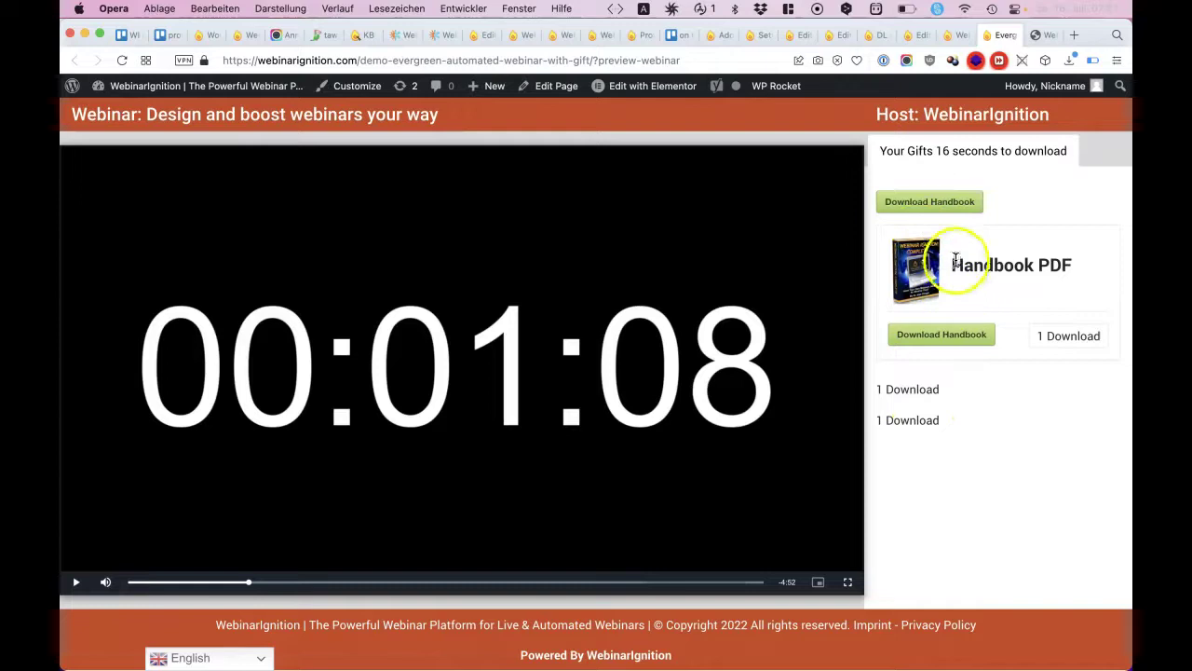
{"action": "left_click", "coordinate": [962, 36]}
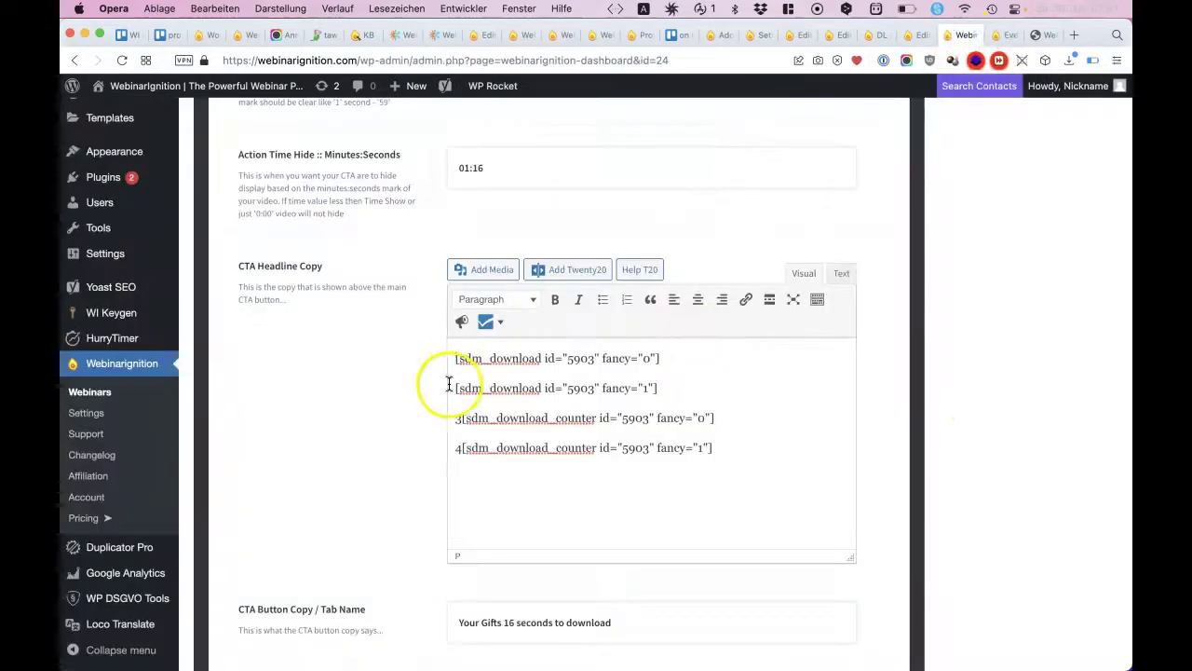
{"action": "left_click_drag", "start_coordinate": [454, 413], "coordinate": [539, 512]}
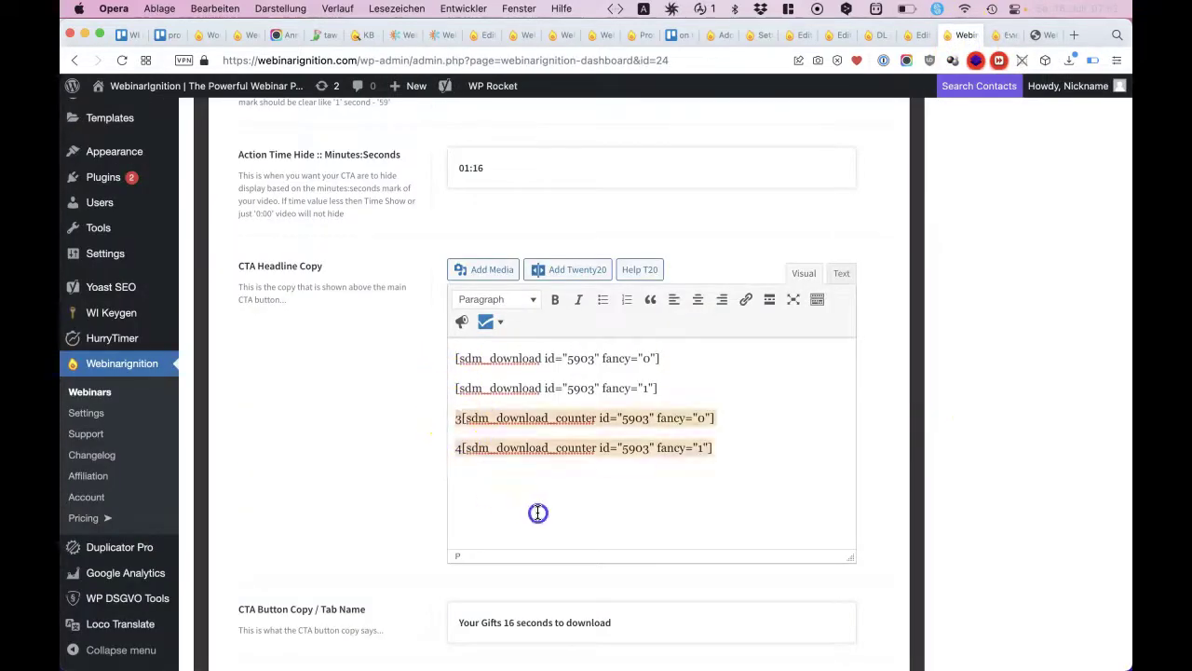
{"action": "key", "text": "BackSpace"}
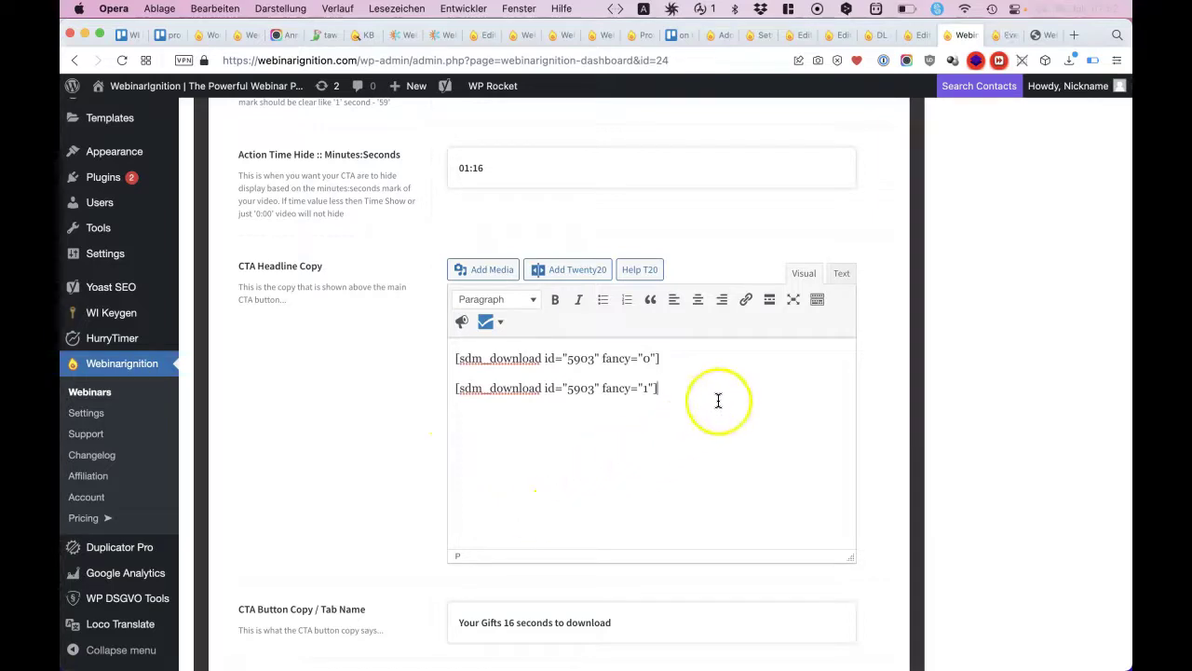
{"action": "left_click_drag", "start_coordinate": [723, 373], "coordinate": [721, 344]}
{"action": "left_click_drag", "start_coordinate": [707, 386], "coordinate": [708, 373]}
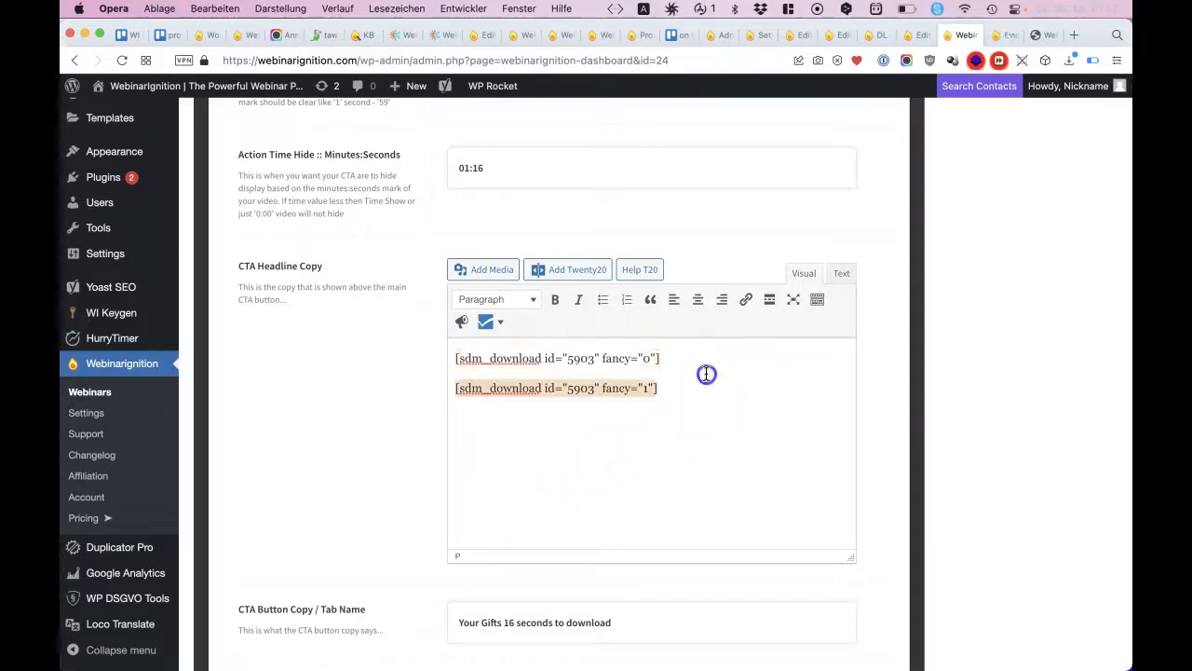
{"action": "left_click", "coordinate": [706, 372]}
{"action": "key", "text": "super+z"}
Delete the counter shortcode with fancy="1" and the stray "3" before the remaining counter shortcode in the CTA headline copy.
{"action": "triple_click", "coordinate": [453, 449]}
{"action": "key", "text": "BackSpace"}
{"action": "left_click", "coordinate": [460, 418]}
{"action": "key", "text": "BackSpace"}
Remove the fancy="0" download and counter shortcodes, keeping only [sdm_download id="5903" fancy="1"], and save the webinar.
{"action": "key", "text": "super+a"}
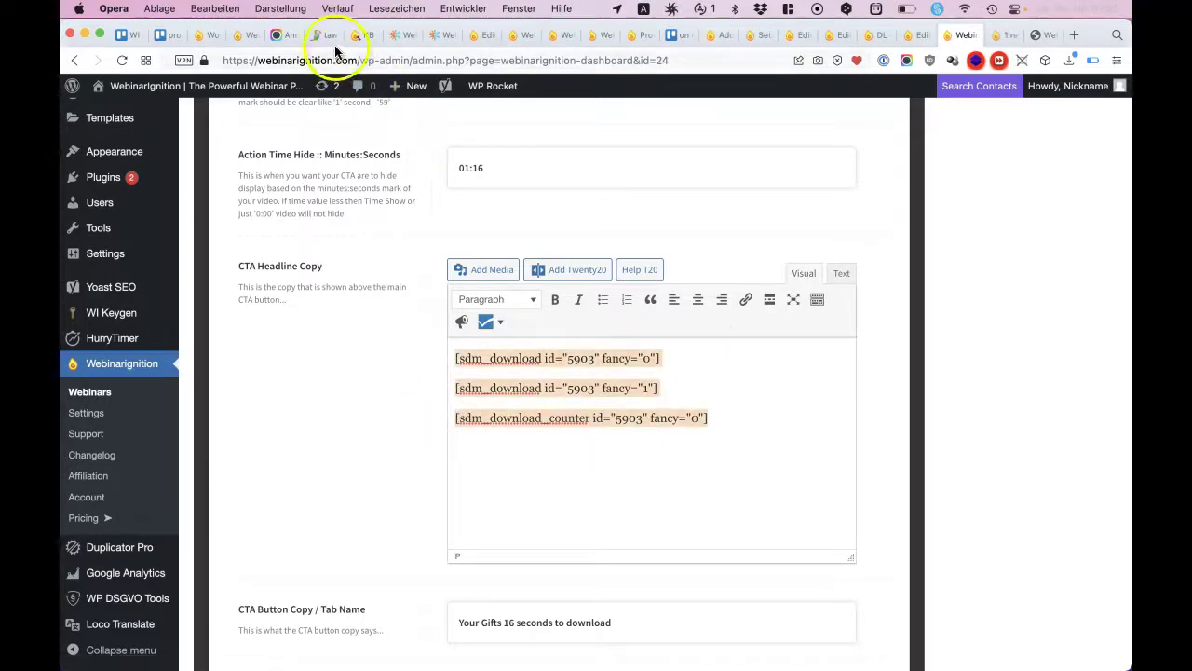
{"action": "left_click", "coordinate": [329, 37]}
{"action": "left_click", "coordinate": [1044, 39]}
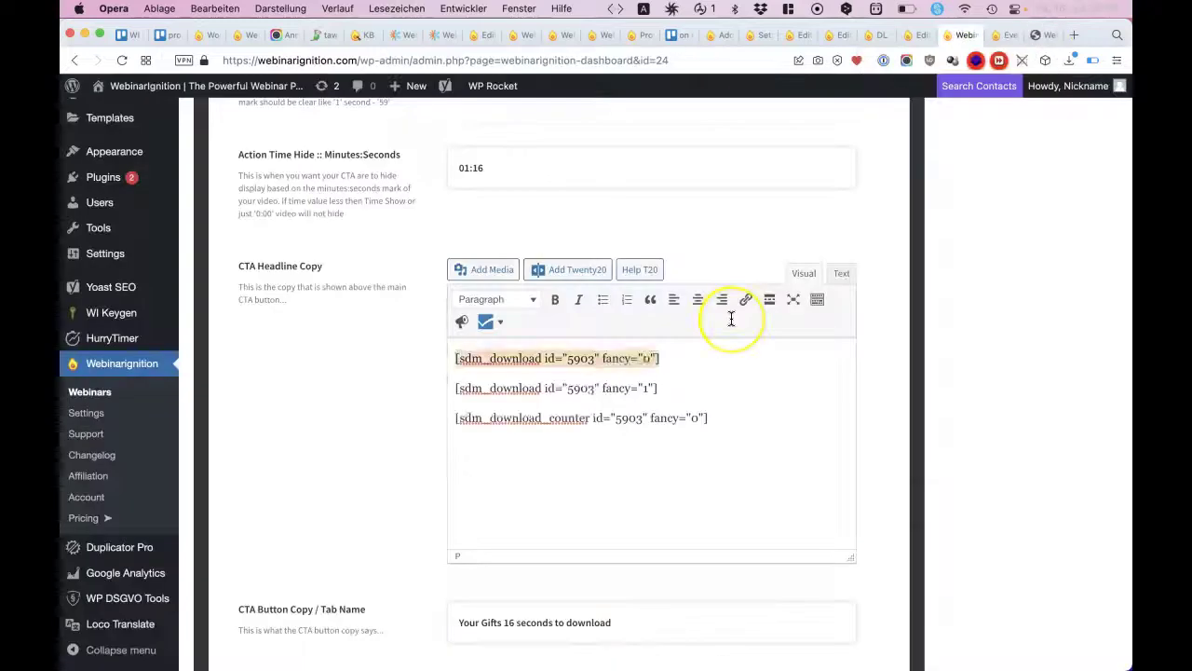
{"action": "key", "text": "BackSpace"}
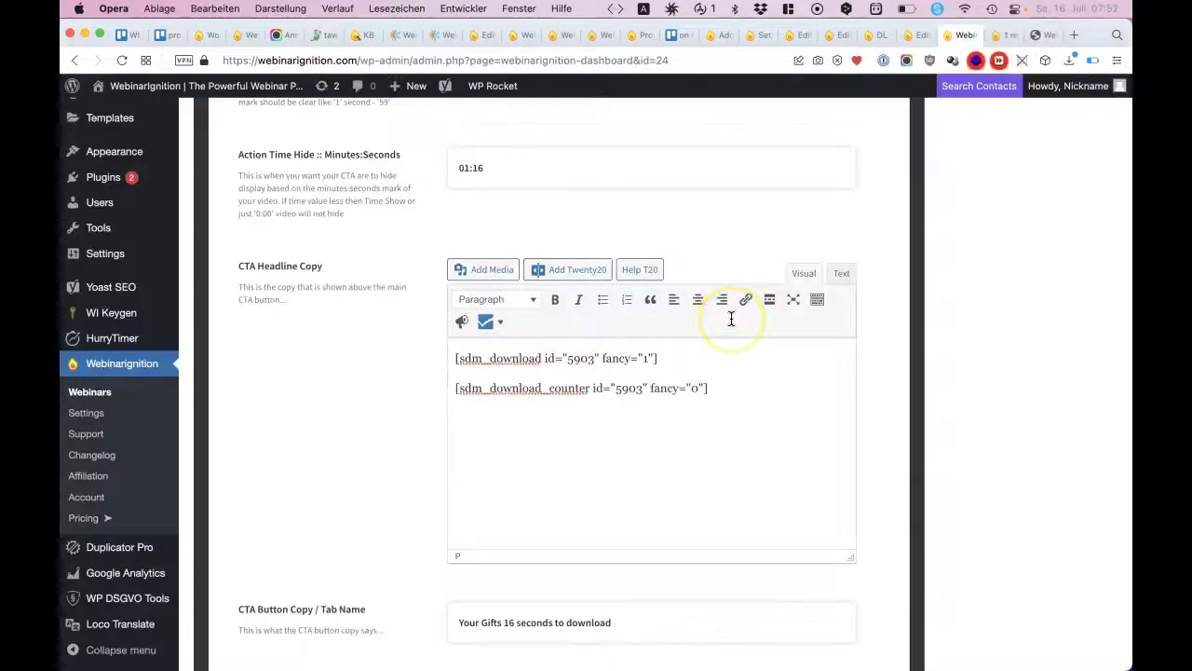
{"action": "key", "text": "shift+End"}
{"action": "key", "text": "BackSpace"}
{"action": "key", "text": "End"}
{"action": "left_click", "coordinate": [822, 580]}
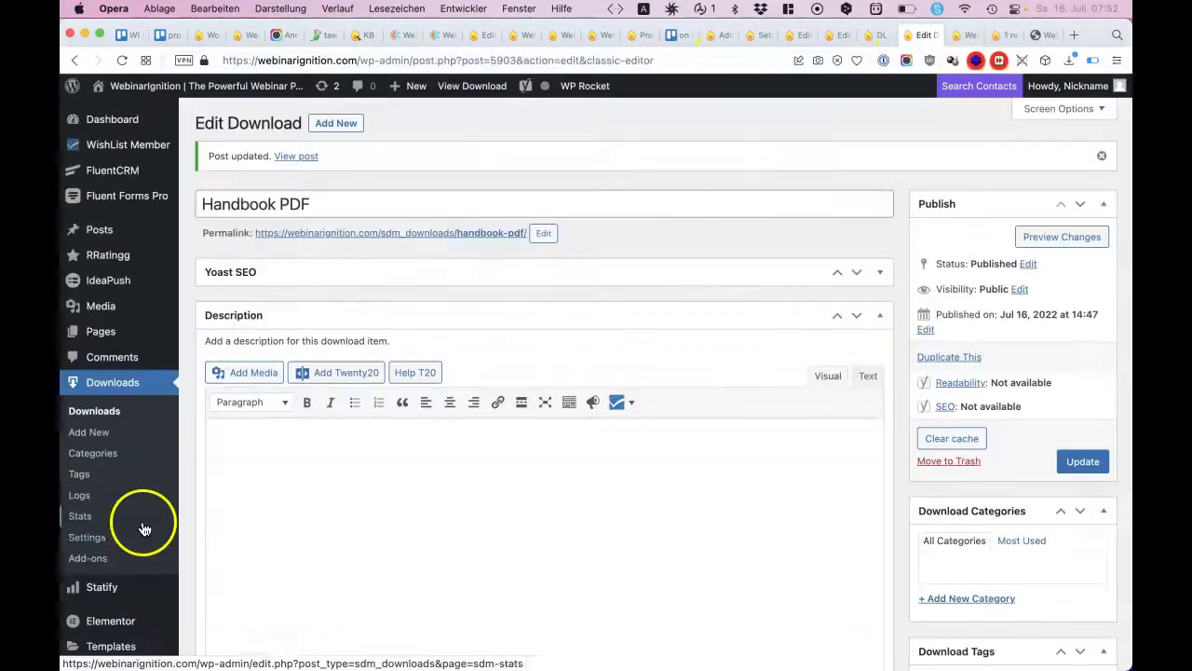
Enable Hide Download Count and PHP Dispatching in the Simple Download Monitor general settings.
{"action": "left_click", "coordinate": [139, 538]}
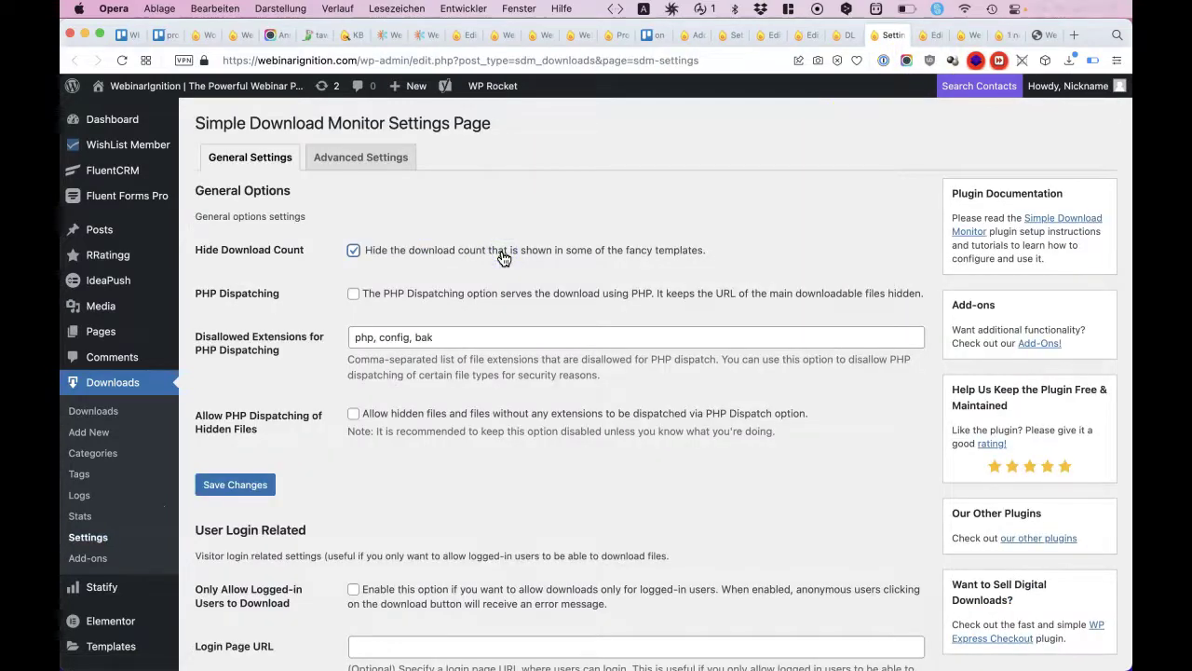
{"action": "left_click", "coordinate": [478, 296]}
Enable the options against capturing IP address, user agent and referrer URL, counting bot downloads and keeping download logs, and save the changes.
{"action": "scroll", "coordinate": [480, 451], "scroll_direction": "down", "scroll_amount": 5}
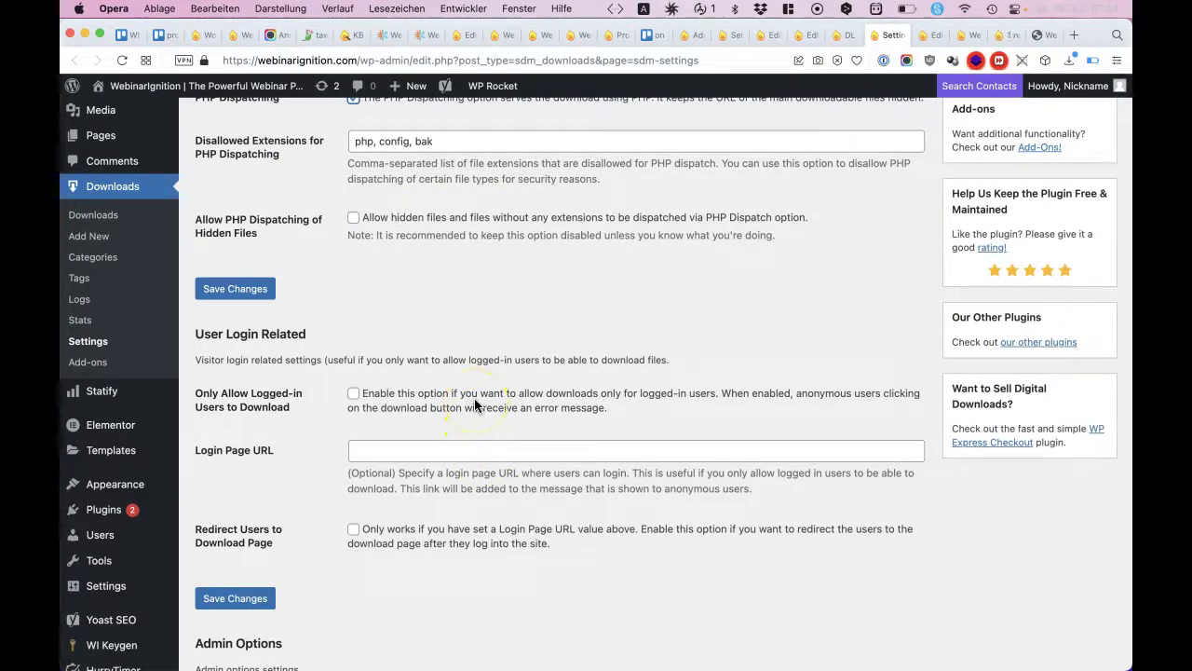
{"action": "scroll", "coordinate": [474, 406], "scroll_direction": "down", "scroll_amount": 5}
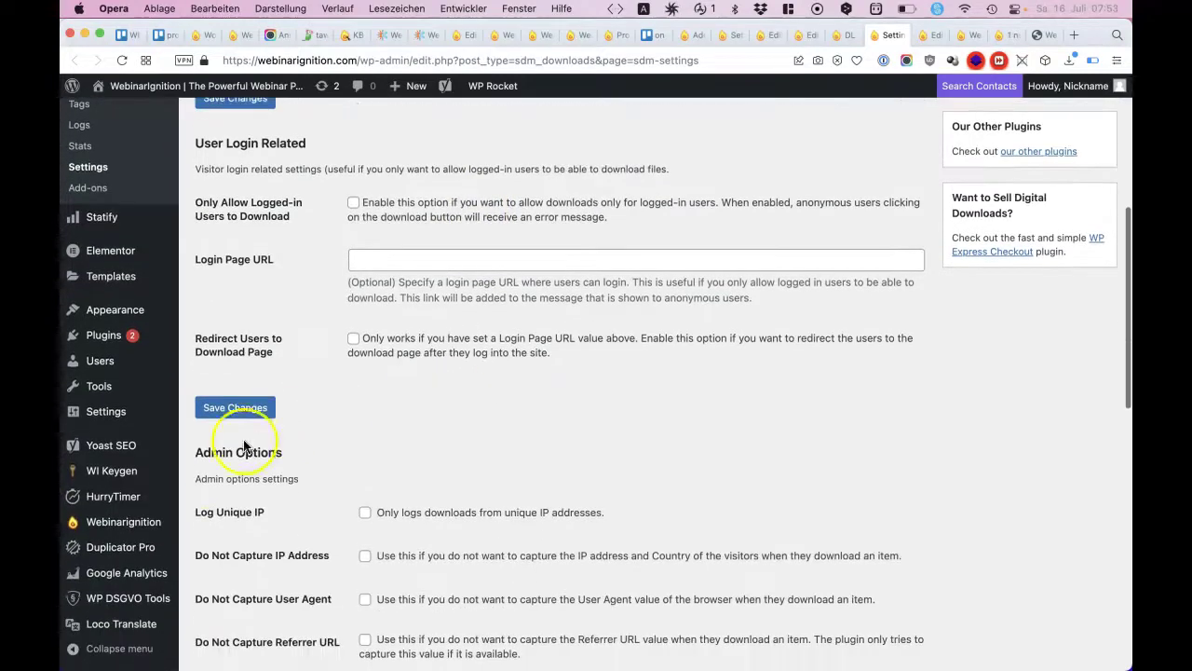
{"action": "mouse_move", "coordinate": [127, 522]}
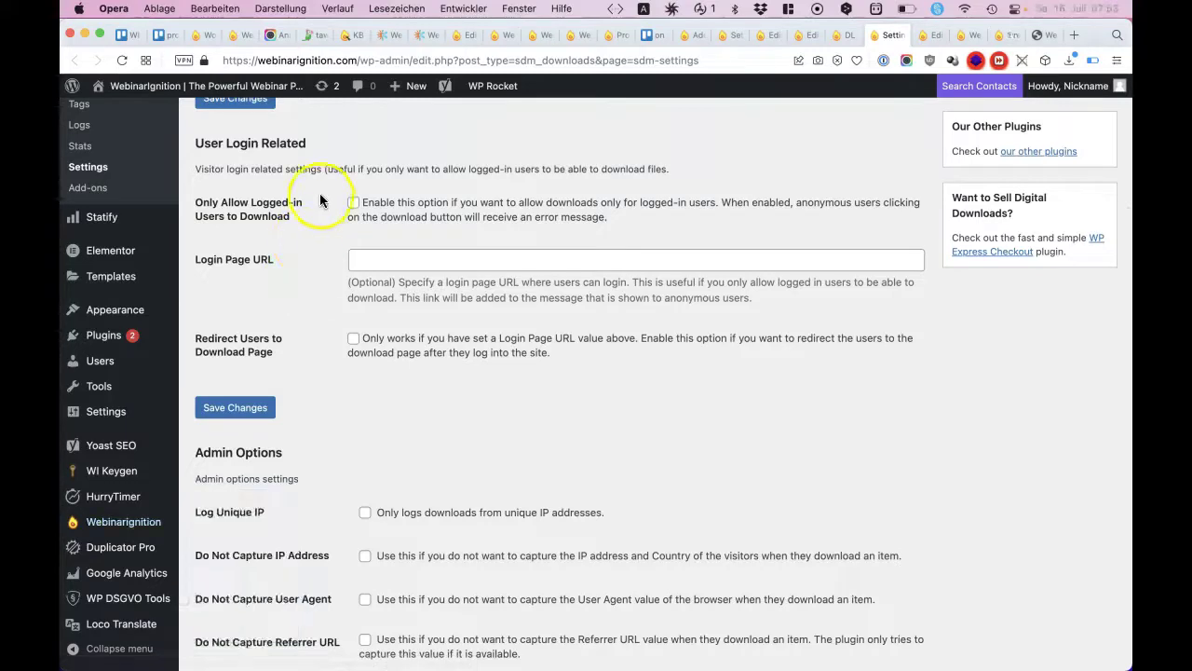
{"action": "scroll", "coordinate": [395, 352], "scroll_direction": "down", "scroll_amount": 3}
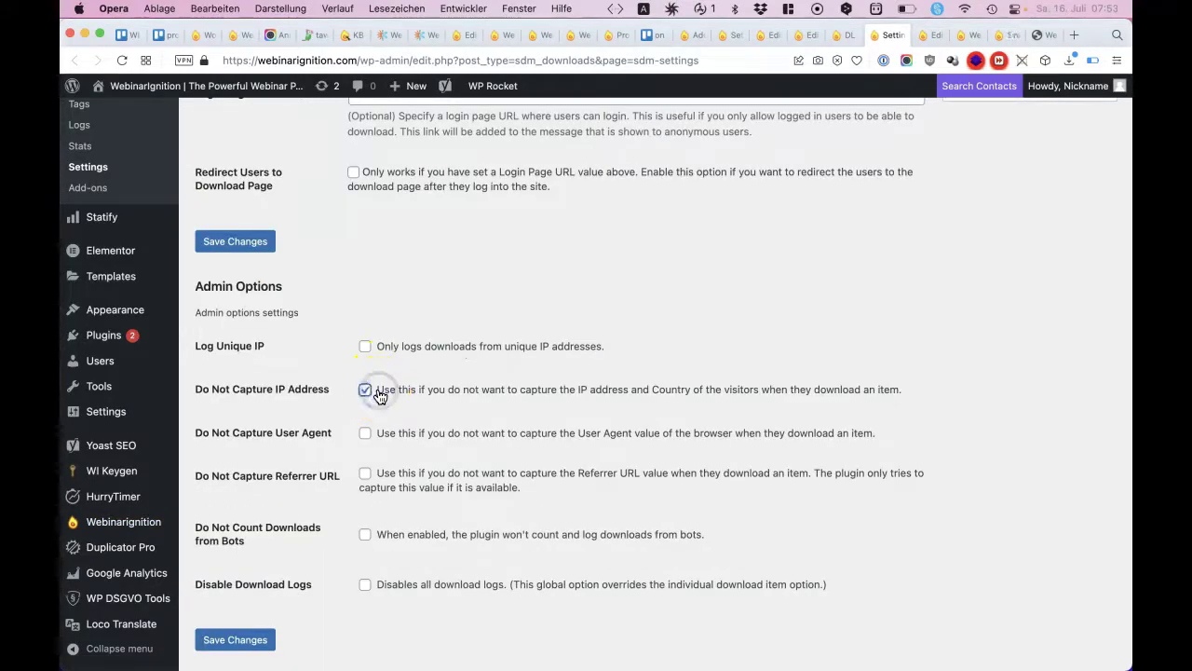
{"action": "left_click", "coordinate": [386, 434]}
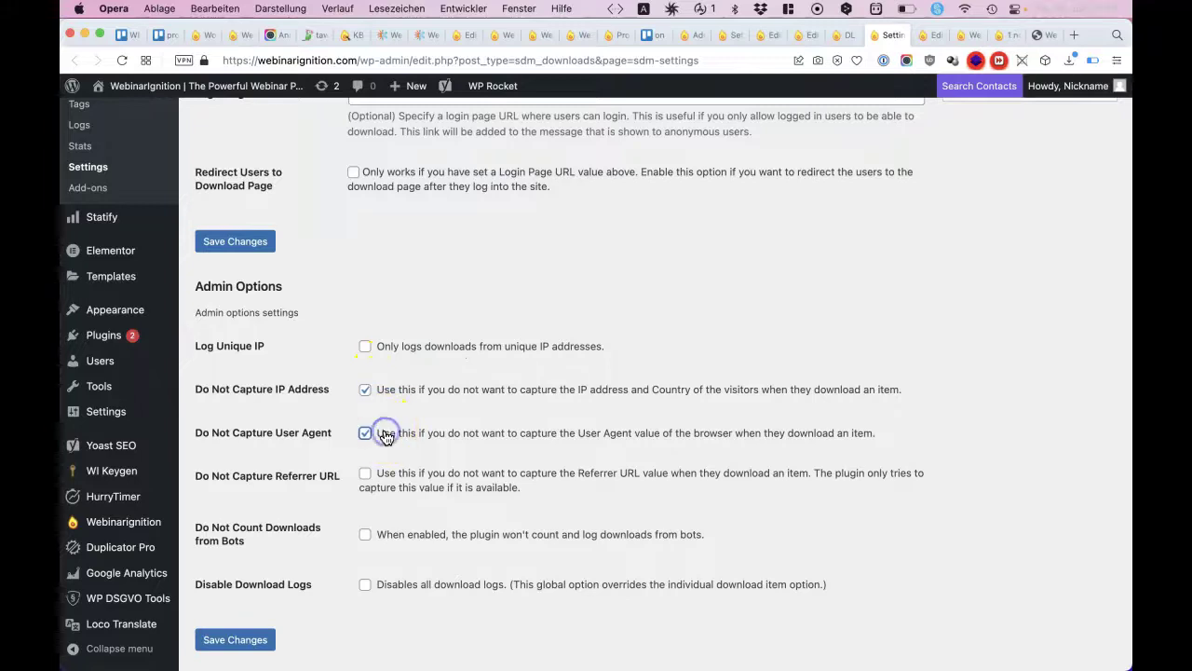
{"action": "left_click", "coordinate": [382, 486]}
{"action": "left_click", "coordinate": [391, 543]}
{"action": "left_click", "coordinate": [395, 592]}
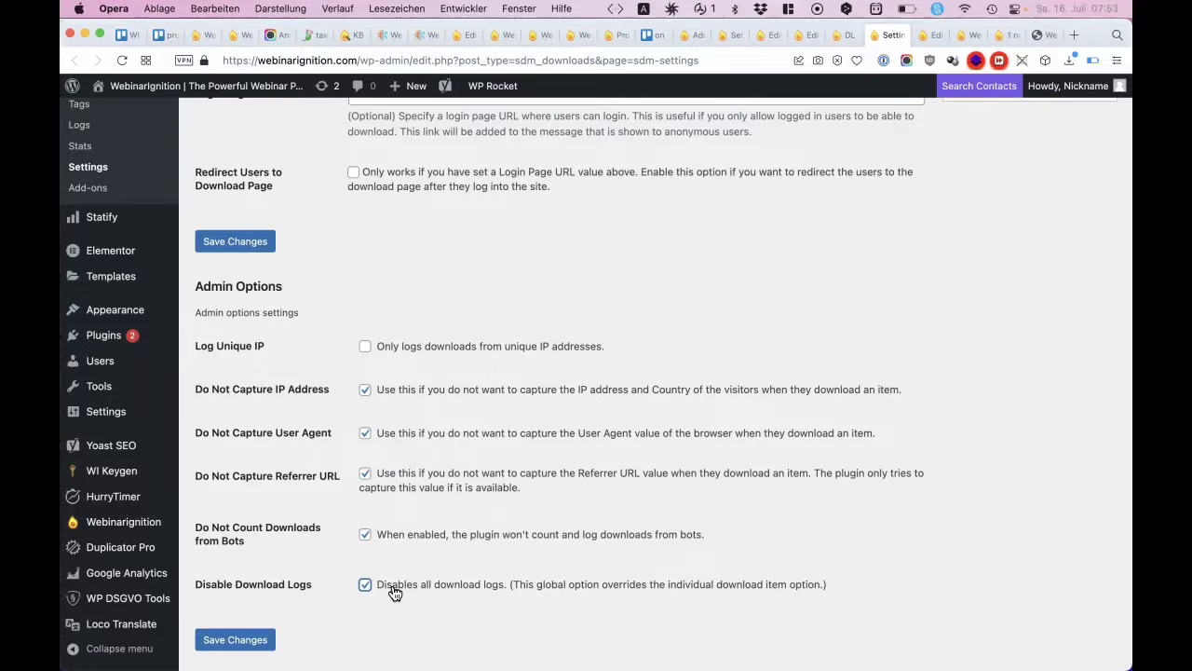
{"action": "left_click", "coordinate": [244, 641]}
Change the Download Button Color in the front-end colors settings to a yellow-orange tone.
{"action": "scroll", "coordinate": [250, 647], "scroll_direction": "down", "scroll_amount": 8}
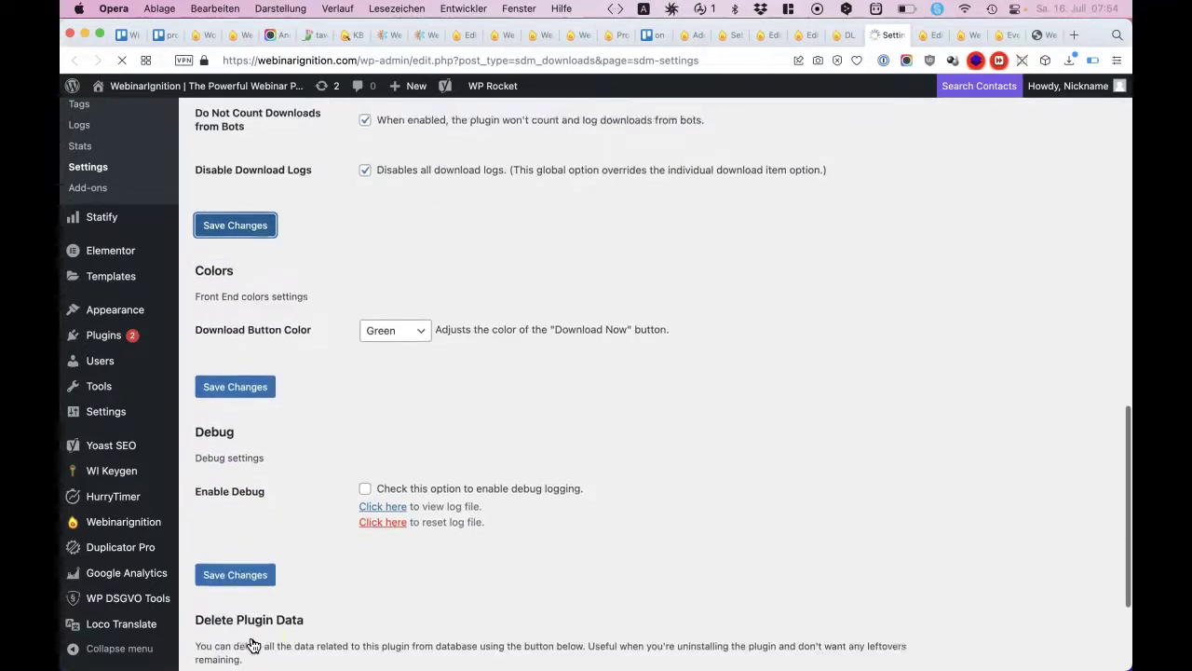
{"action": "left_click", "coordinate": [408, 152]}
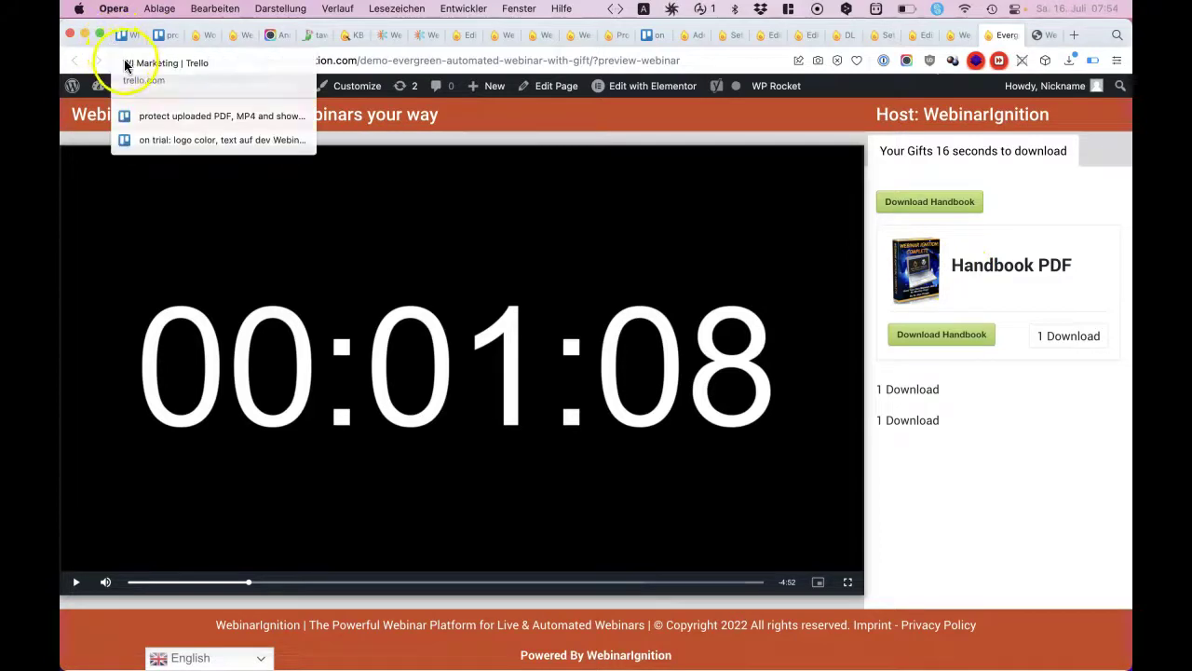
Reload the webinar preview, join the webinar and test the Download Handbook button in the gifts tab at about 1:08.
{"action": "left_click", "coordinate": [122, 61]}
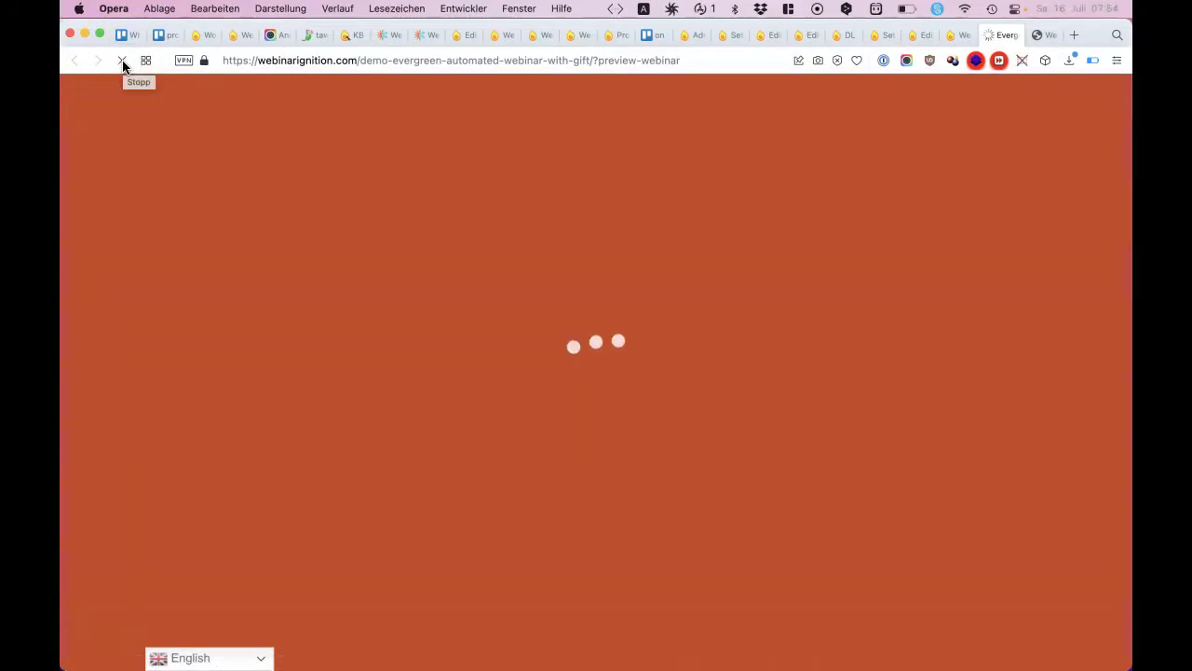
{"action": "left_click", "coordinate": [587, 368]}
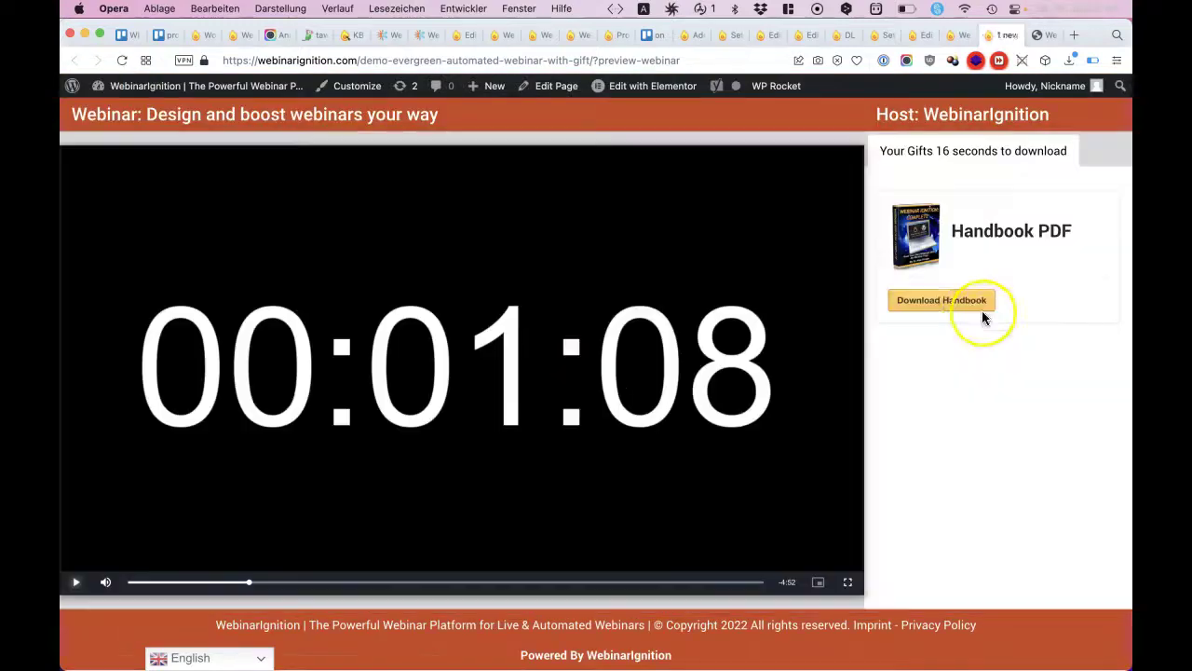
{"action": "left_click", "coordinate": [971, 301]}
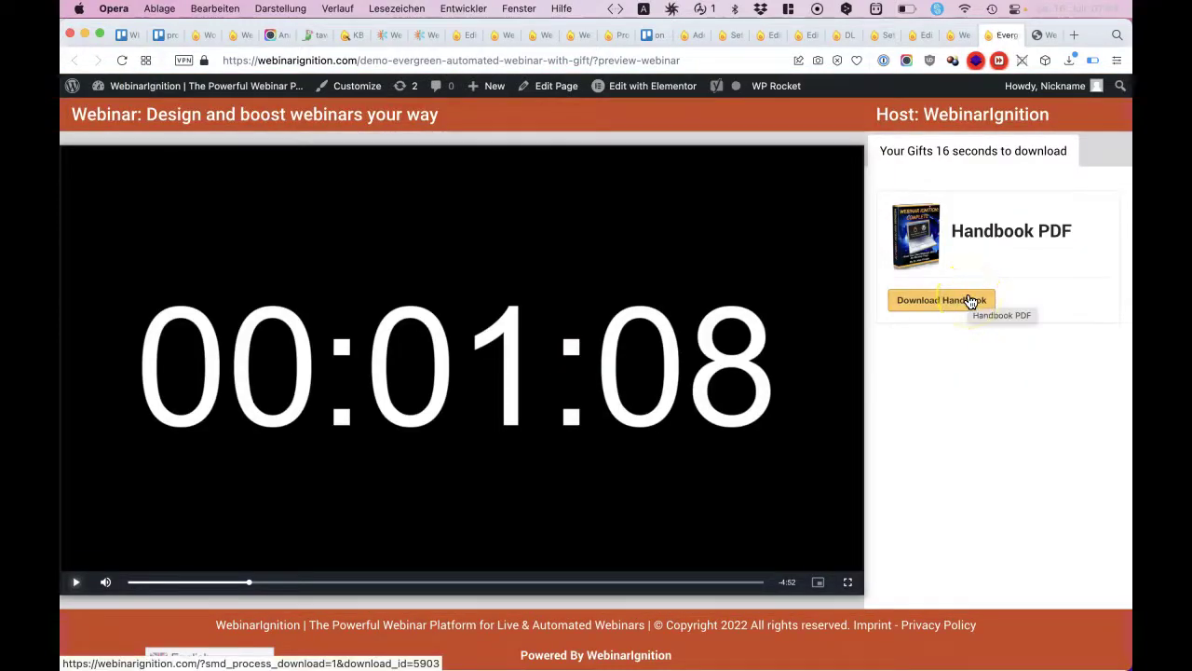
{"action": "left_click_drag", "start_coordinate": [951, 231], "coordinate": [1076, 242]}
Open the shortcode usage documentation linked in the Shortcodes section of the Handbook PDF download item.
{"action": "left_click", "coordinate": [969, 40]}
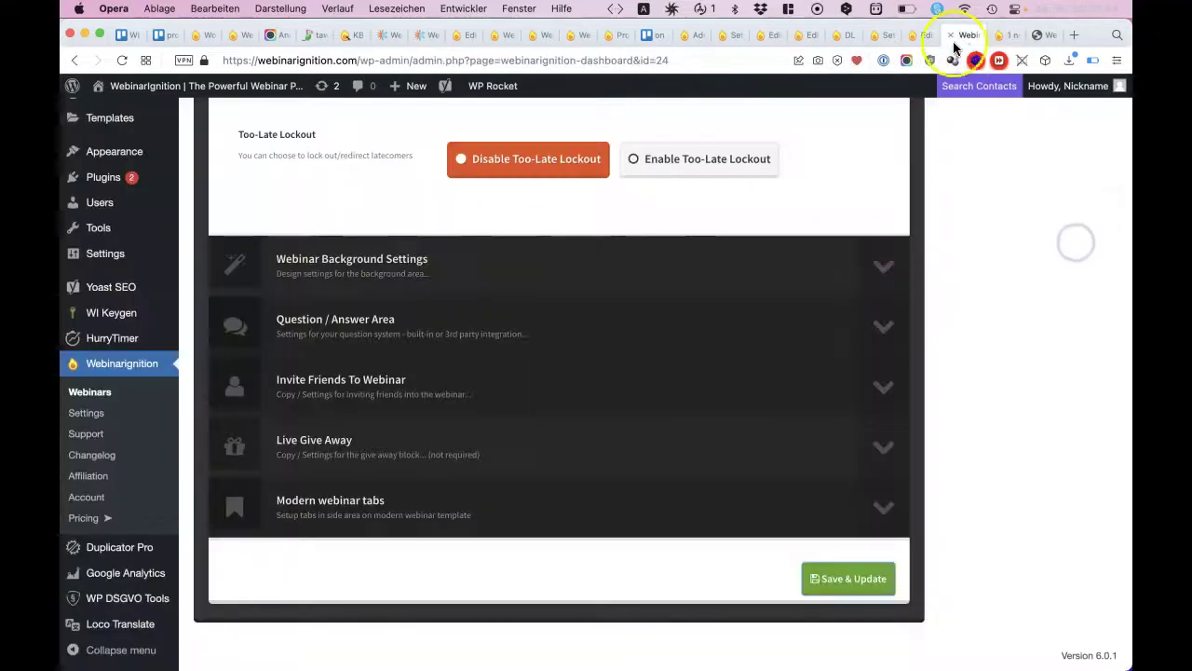
{"action": "left_click", "coordinate": [929, 39]}
{"action": "scroll", "coordinate": [703, 207], "scroll_direction": "down", "scroll_amount": 8}
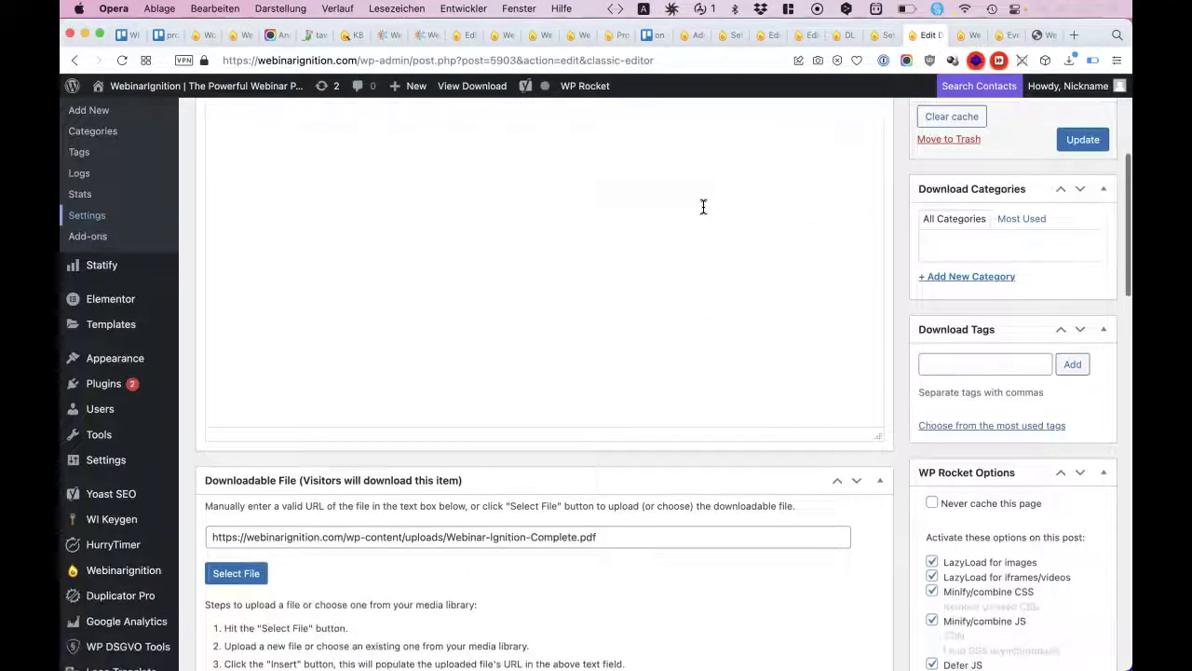
{"action": "scroll", "coordinate": [703, 206], "scroll_direction": "down", "scroll_amount": 11}
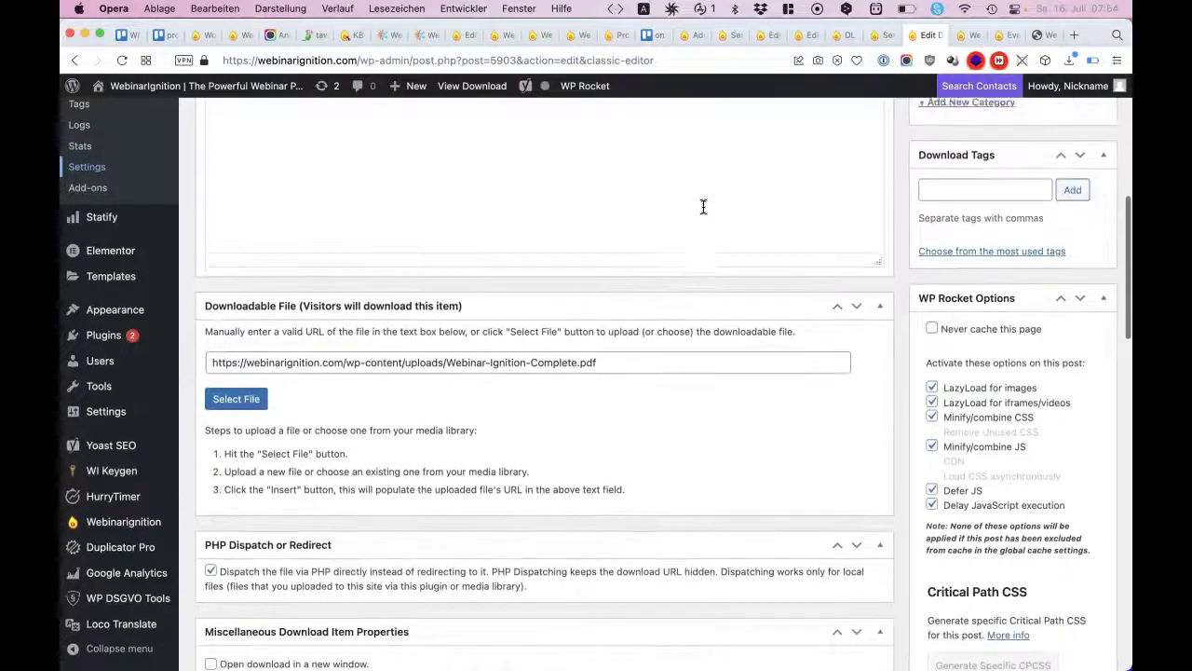
{"action": "scroll", "coordinate": [681, 214], "scroll_direction": "down", "scroll_amount": 15}
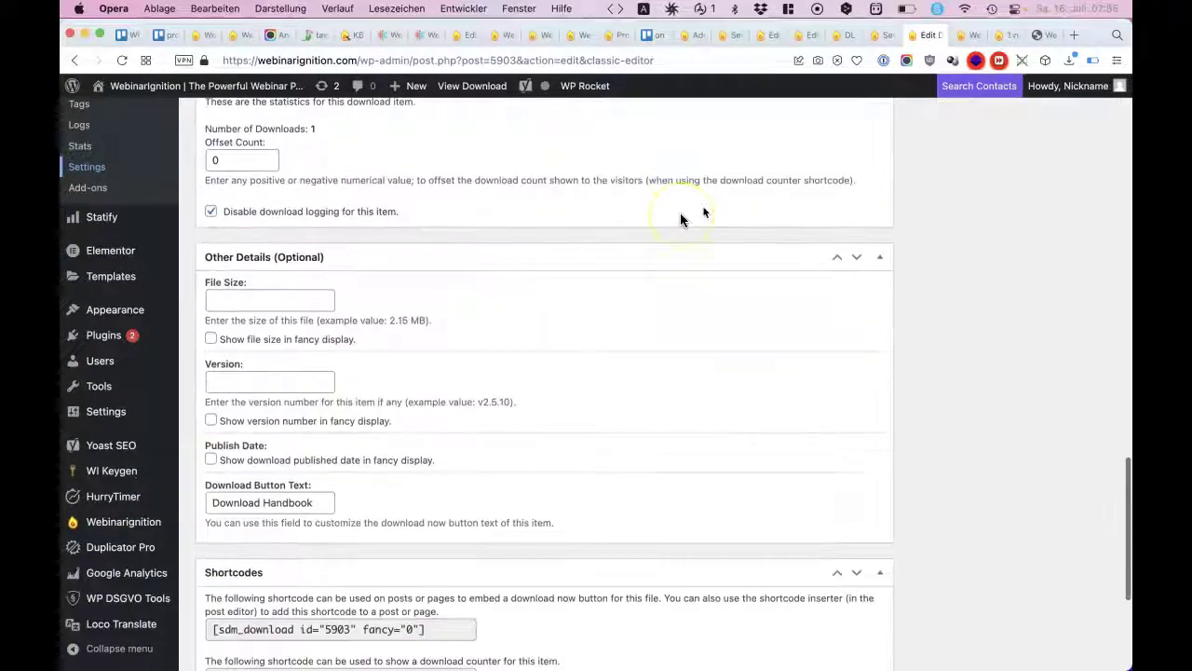
{"action": "scroll", "coordinate": [389, 498], "scroll_direction": "down", "scroll_amount": 8}
{"action": "left_click", "coordinate": [389, 499]}
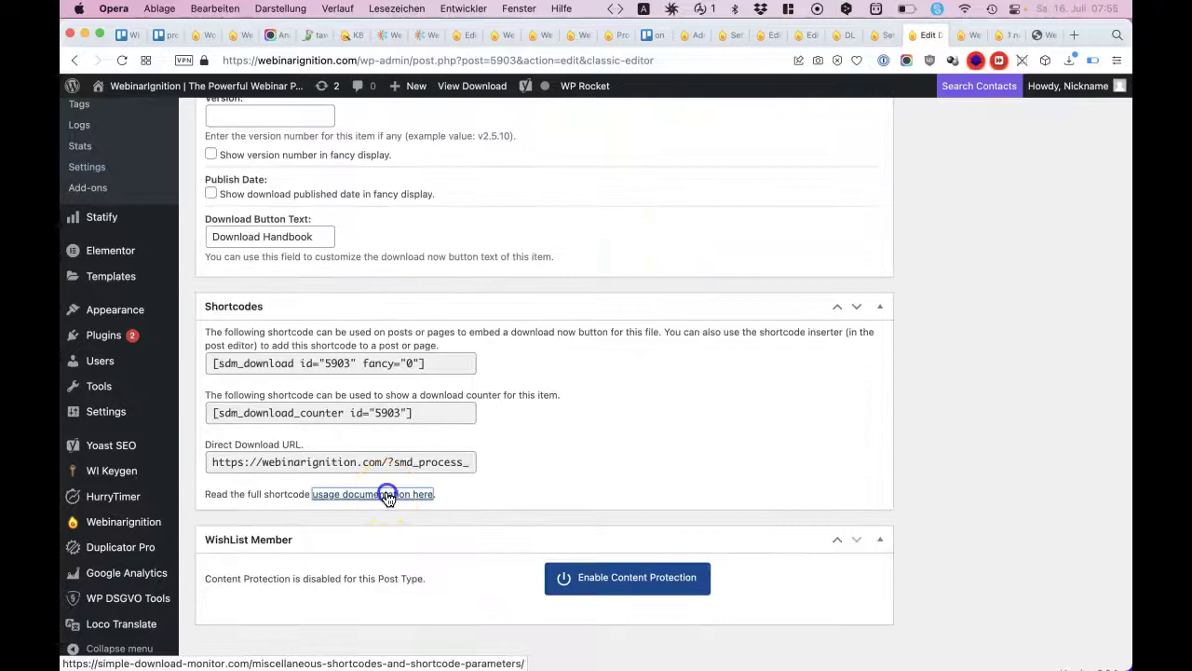
Examine the Simple Download Monitor documentation on the fancy display templates and the download counter shortcodes.
{"action": "left_click", "coordinate": [939, 37]}
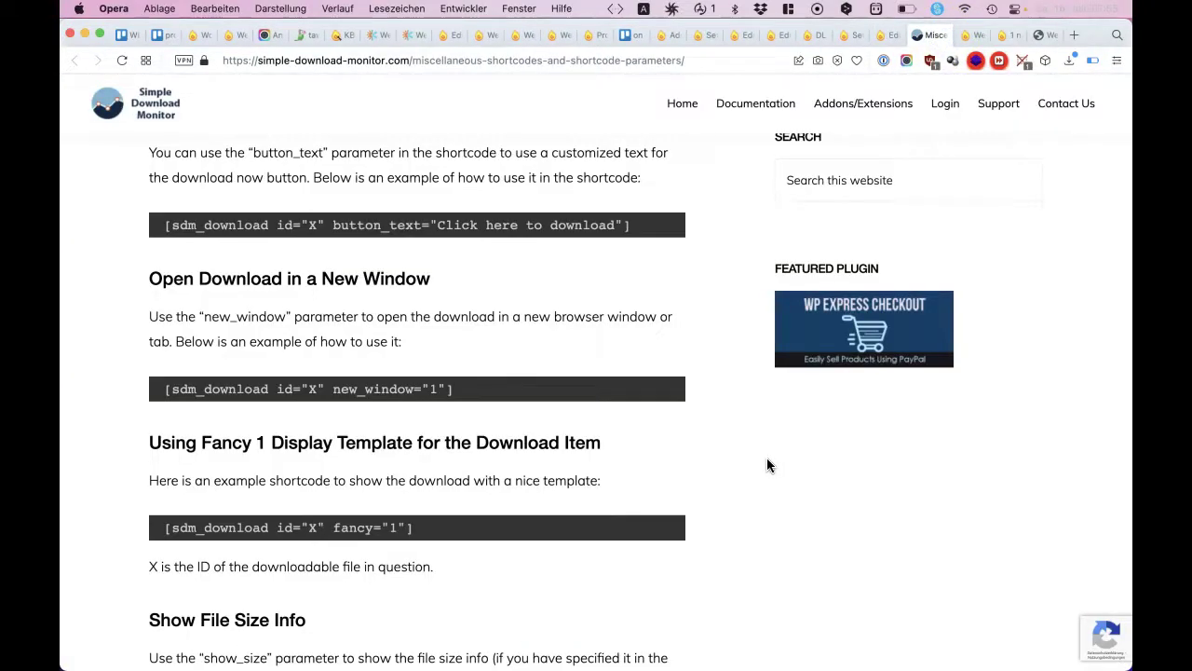
{"action": "scroll", "coordinate": [768, 459], "scroll_direction": "down", "scroll_amount": 8}
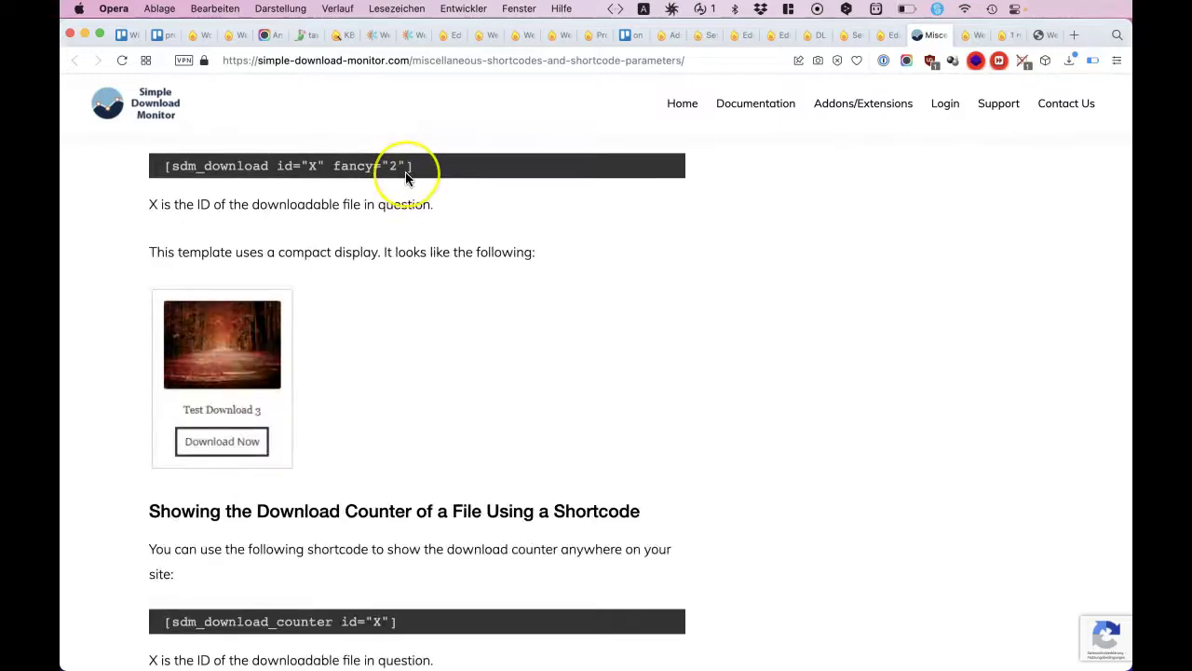
{"action": "scroll", "coordinate": [407, 177], "scroll_direction": "down", "scroll_amount": 5}
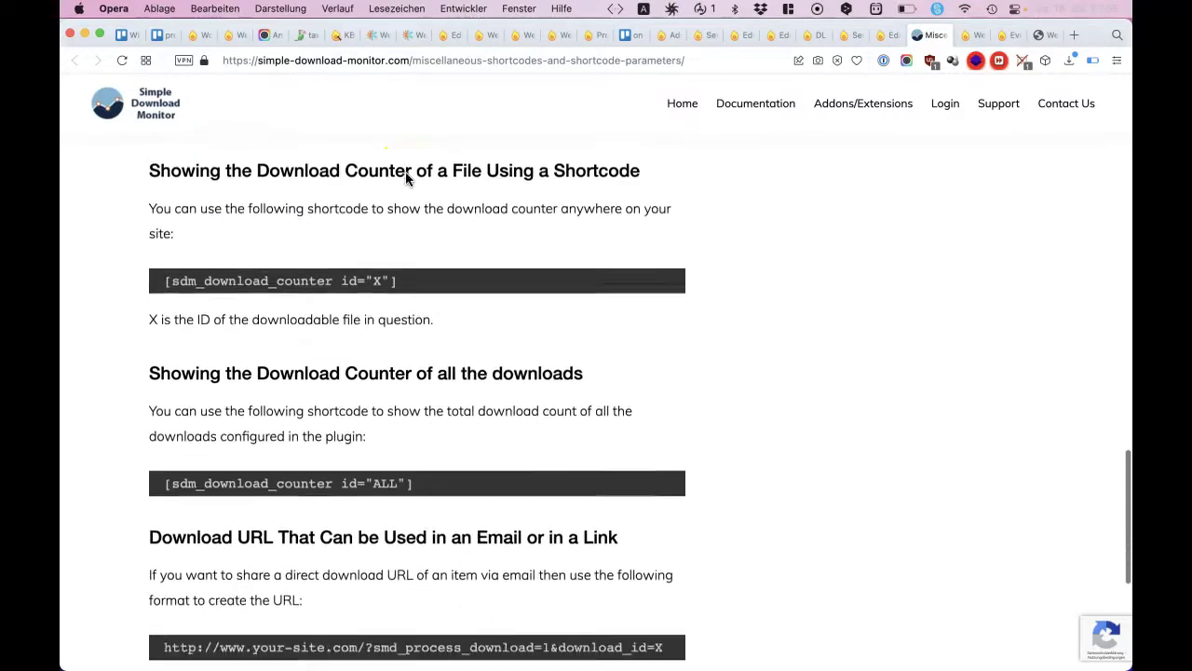
{"action": "scroll", "coordinate": [405, 171], "scroll_direction": "up", "scroll_amount": 5}
Duplicate the sdm_download shortcode in the gift CTA's Headline Copy and set the copy's parameter to fancy="2".
{"action": "left_click", "coordinate": [971, 35]}
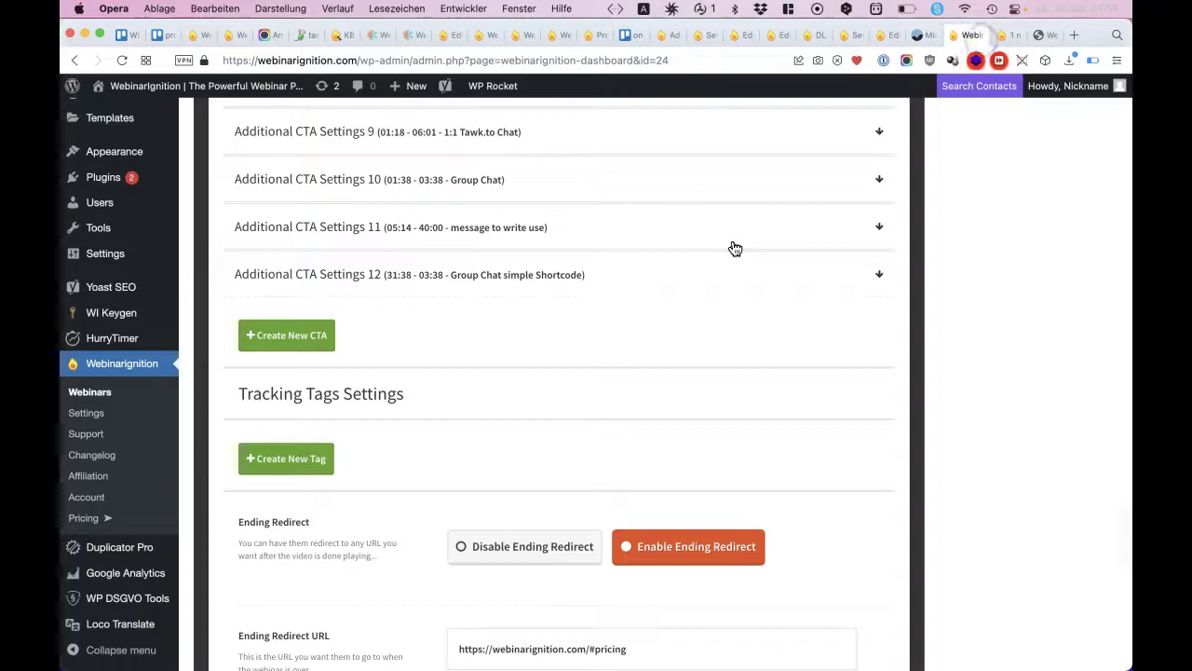
{"action": "left_click", "coordinate": [724, 250]}
{"action": "triple_click", "coordinate": [706, 326]}
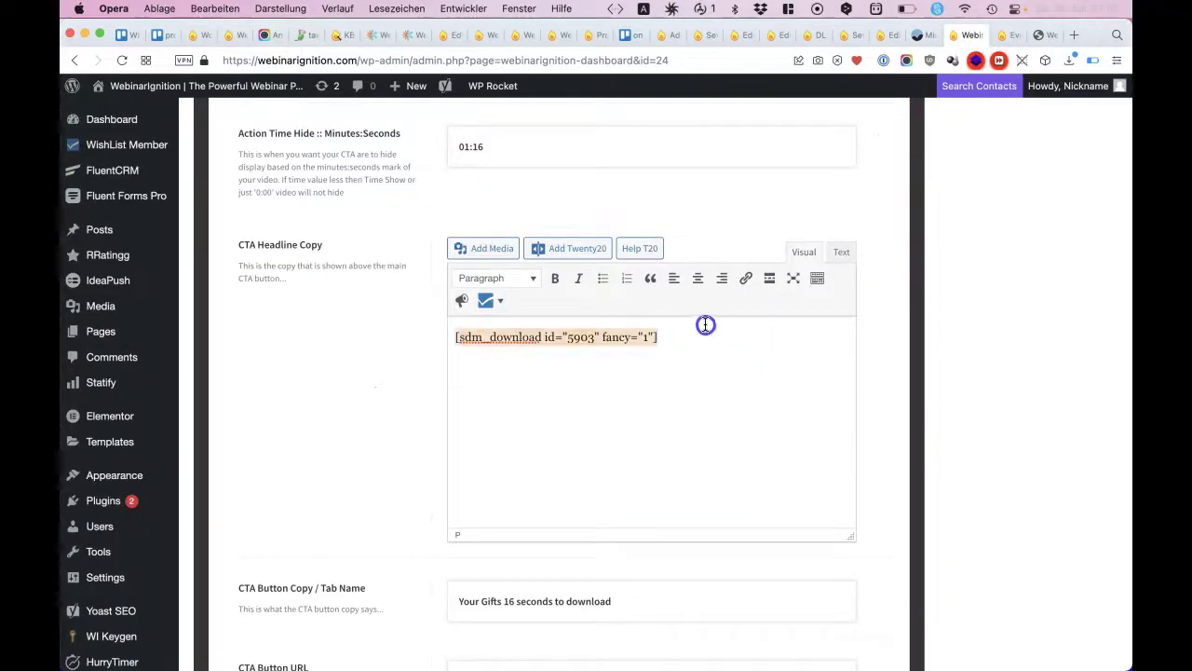
Copy button_text="Click here to download" from the Simple Download Monitor documentation into both shortcodes and join each shortcode into one paragraph.
{"action": "key", "text": "ctrl+Tab"}
{"action": "left_click_drag", "start_coordinate": [625, 228], "coordinate": [332, 228]}
{"action": "key", "text": "ctrl+c"}
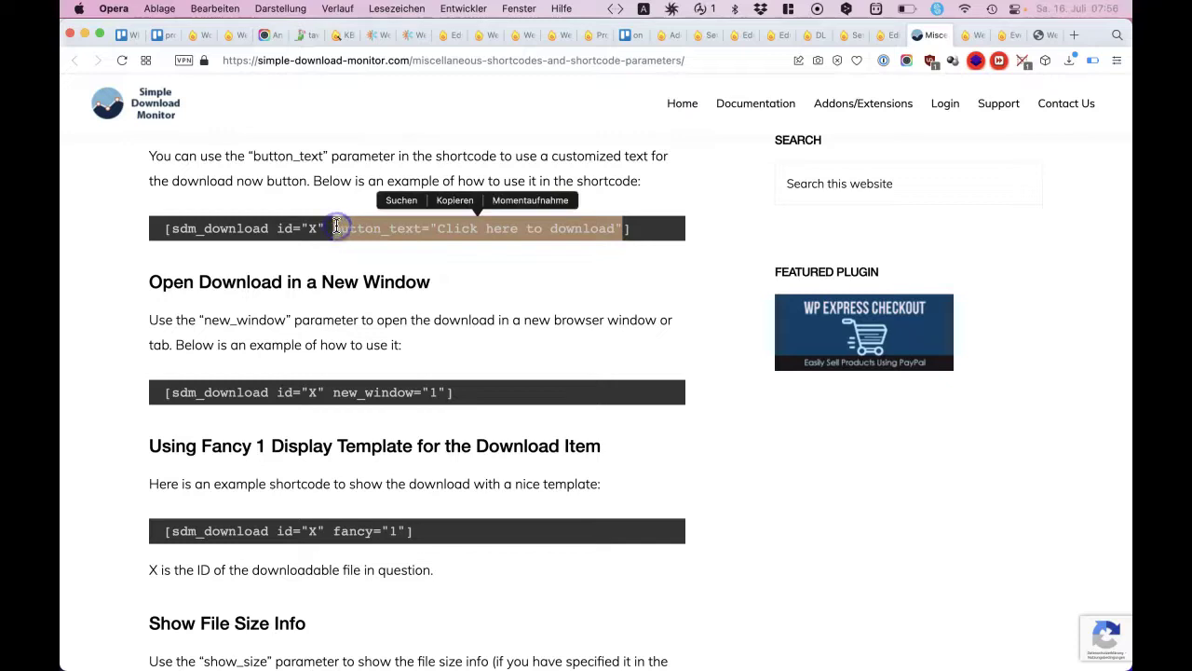
{"action": "left_click", "coordinate": [978, 35]}
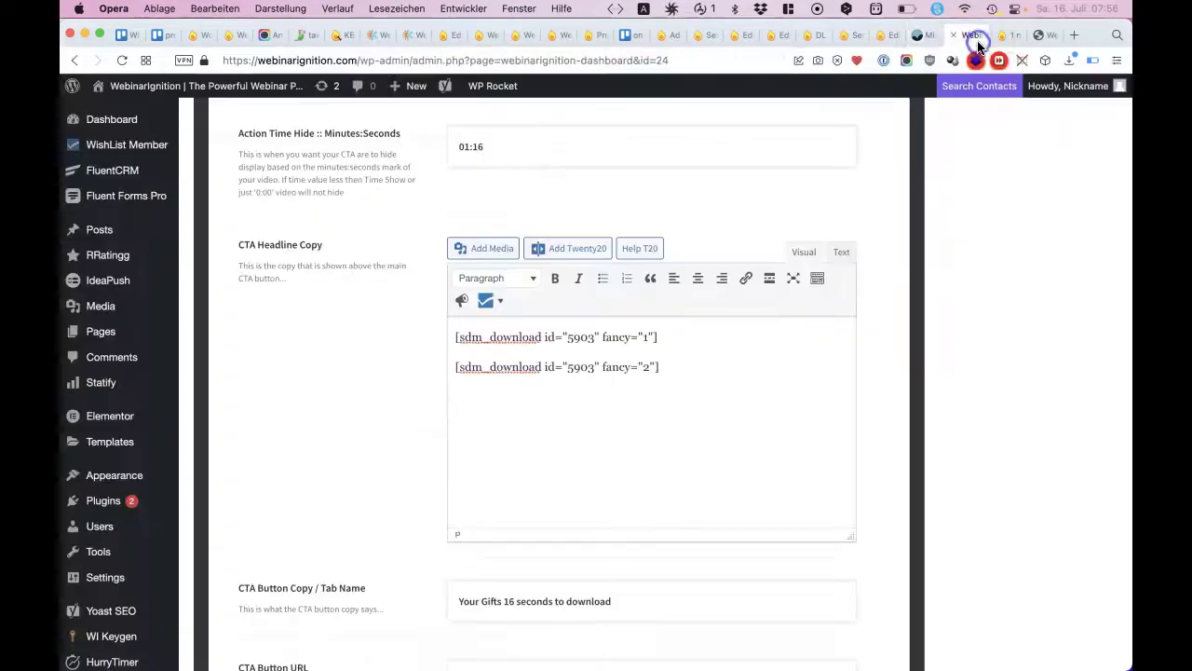
{"action": "left_click", "coordinate": [655, 366]}
{"action": "key", "text": "ctrl+v"}
{"action": "key", "text": "ctrl+v"}
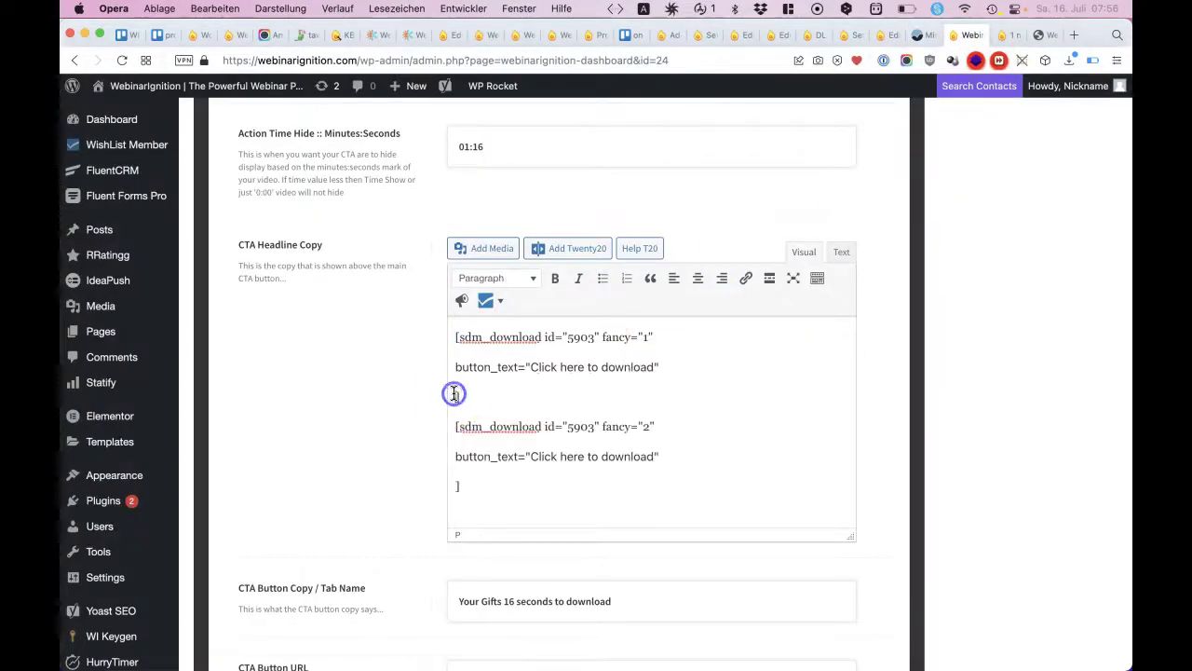
{"action": "left_click", "coordinate": [455, 367]}
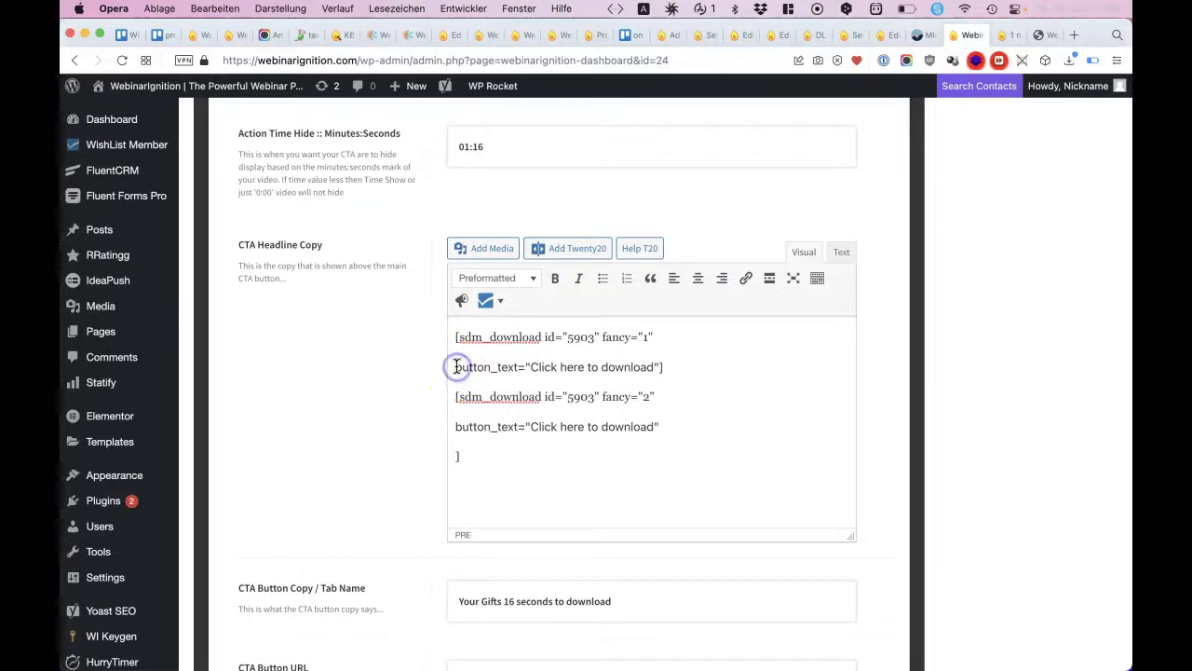
{"action": "key", "text": "BackSpace"}
{"action": "left_click", "coordinate": [454, 415]}
{"action": "key", "text": "BackSpace"}
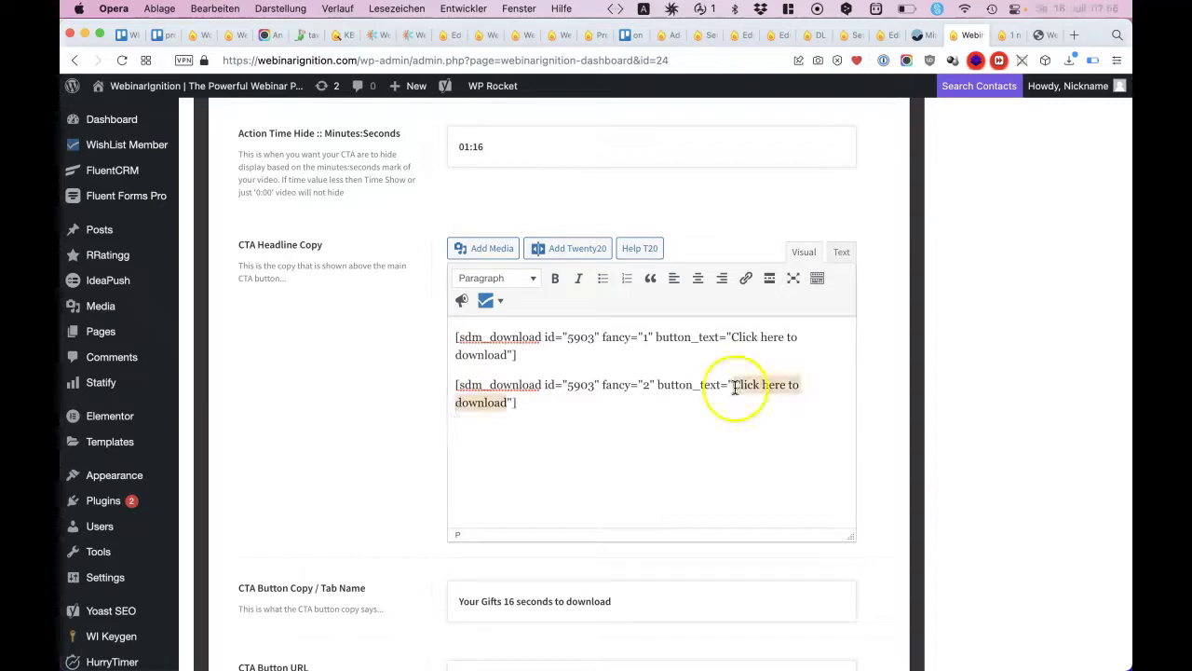
Set the button text to "Complete Handbook 1" in the fancy 1 shortcode and "Complete Handbook 2" in the fancy 2 shortcode.
{"action": "key", "text": "BackSpace"}
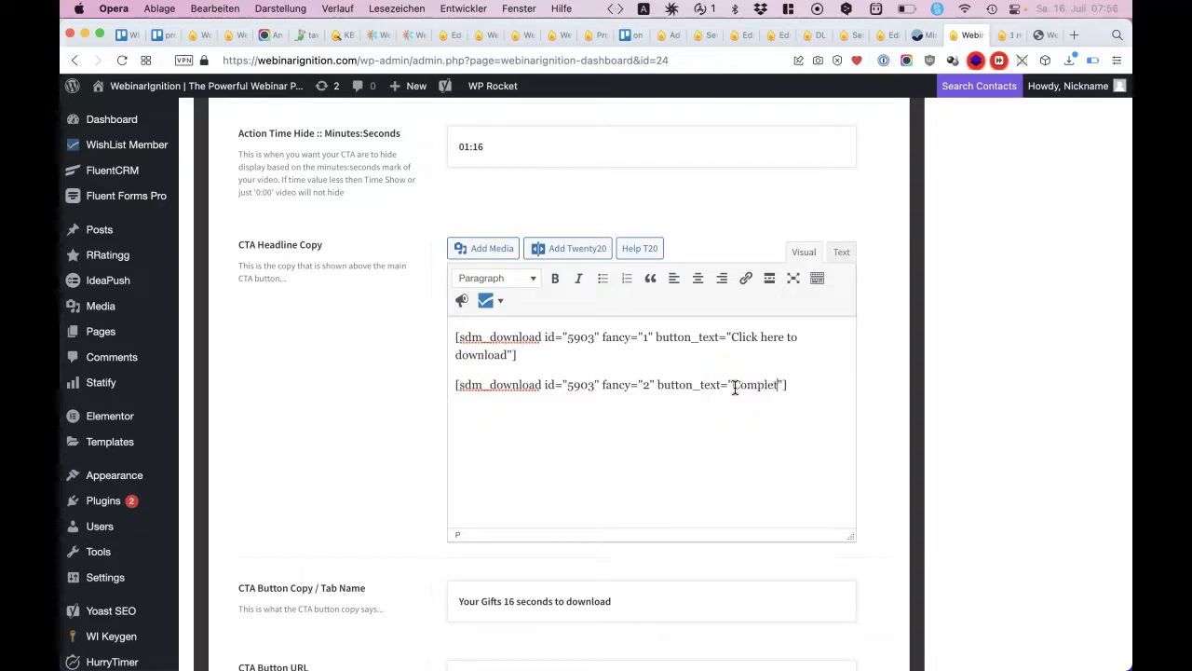
{"action": "type", "text": "Complete Handb"}
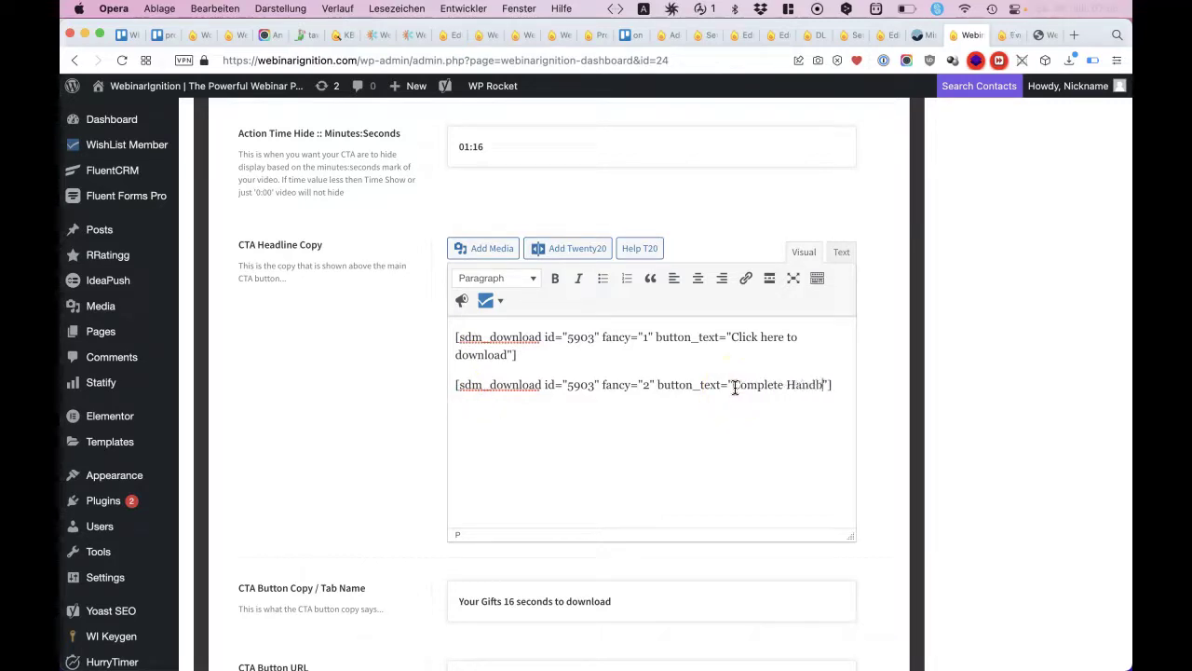
{"action": "type", "text": "ook"}
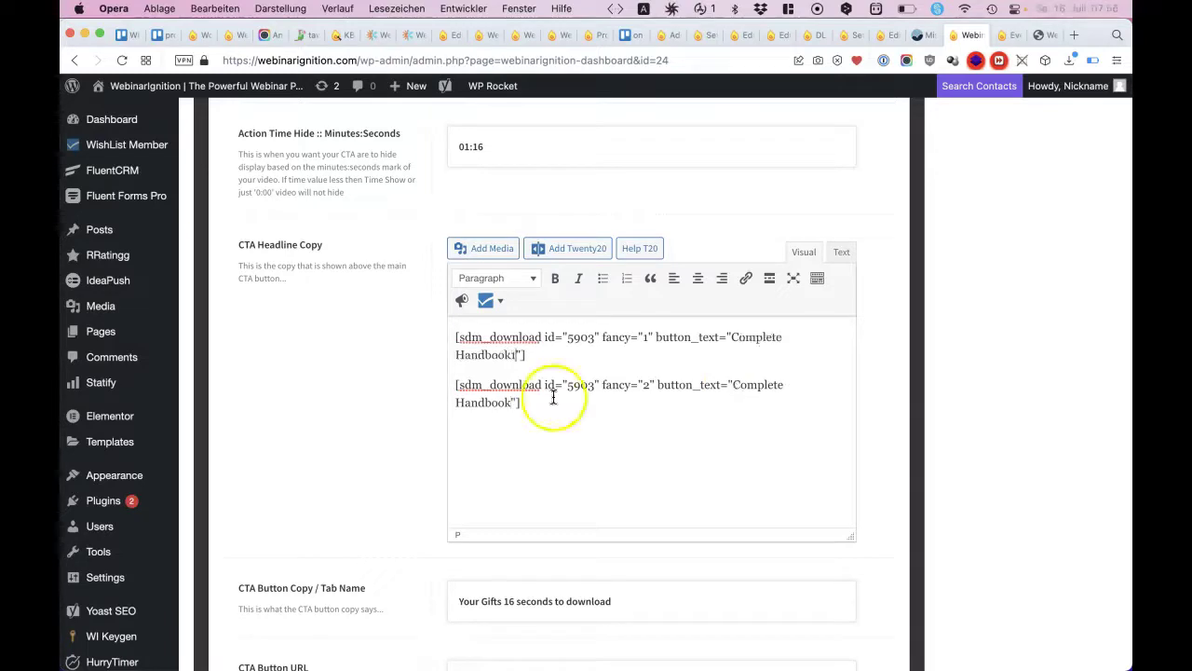
{"action": "type", "text": "2"}
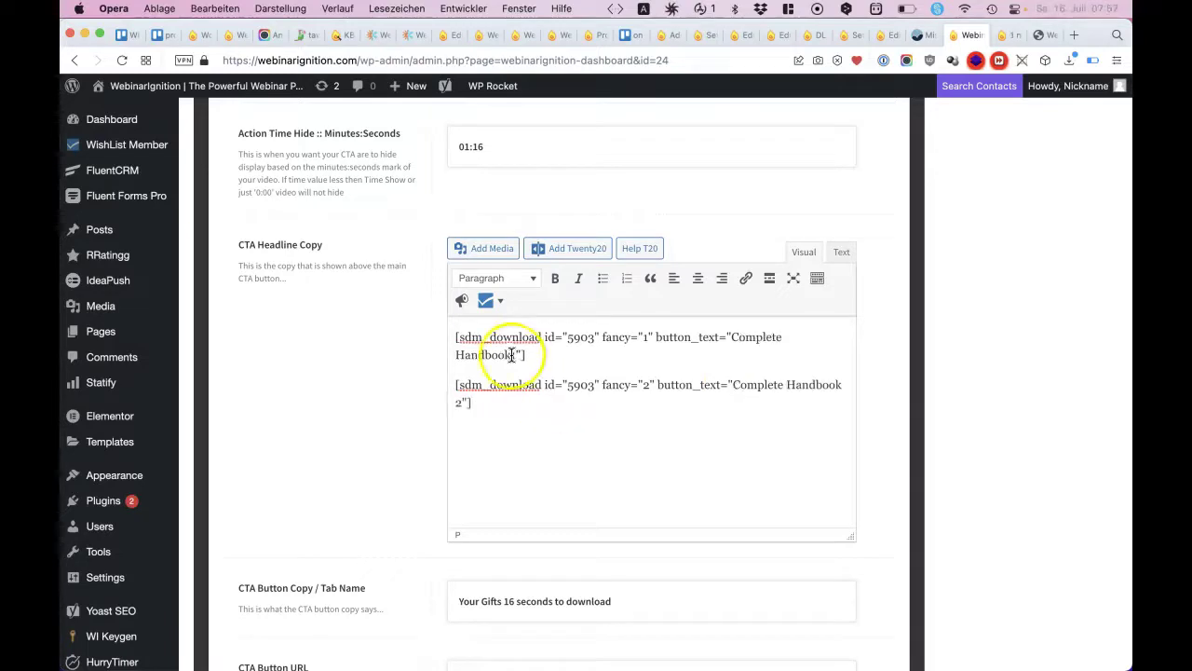
{"action": "left_click", "coordinate": [511, 354]}
{"action": "type", "text": "1"}
{"action": "left_click", "coordinate": [531, 385]}
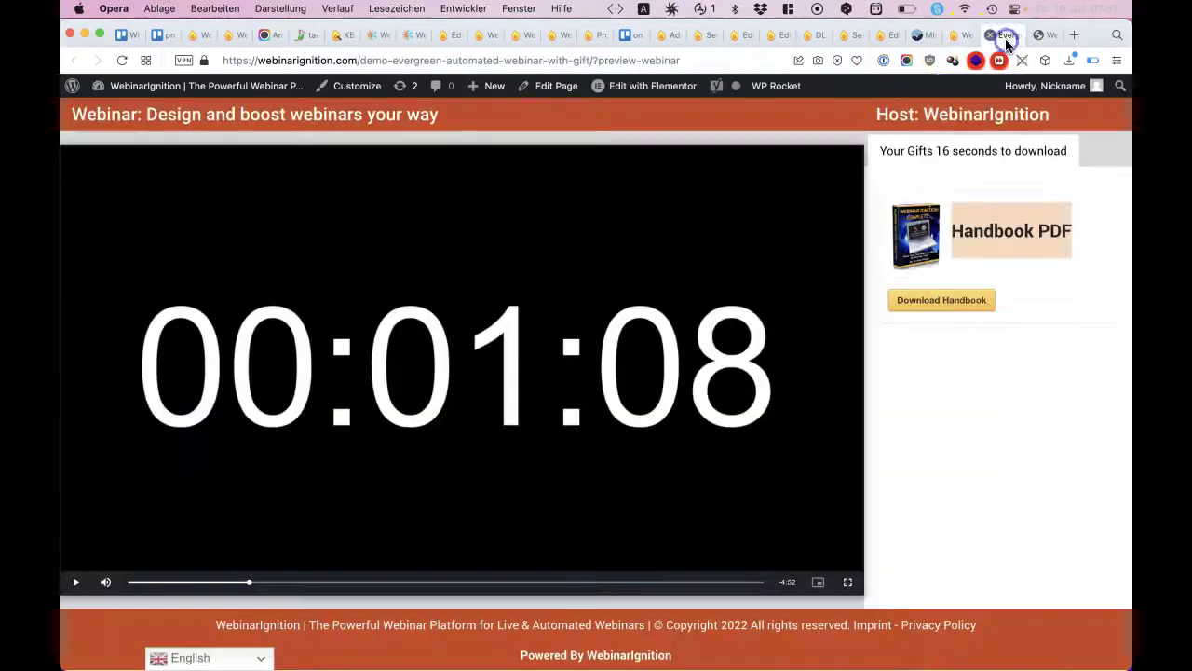
Reload the webinar preview, join the webinar and check both handbook download templates in the gifts tab.
{"action": "left_click", "coordinate": [122, 61]}
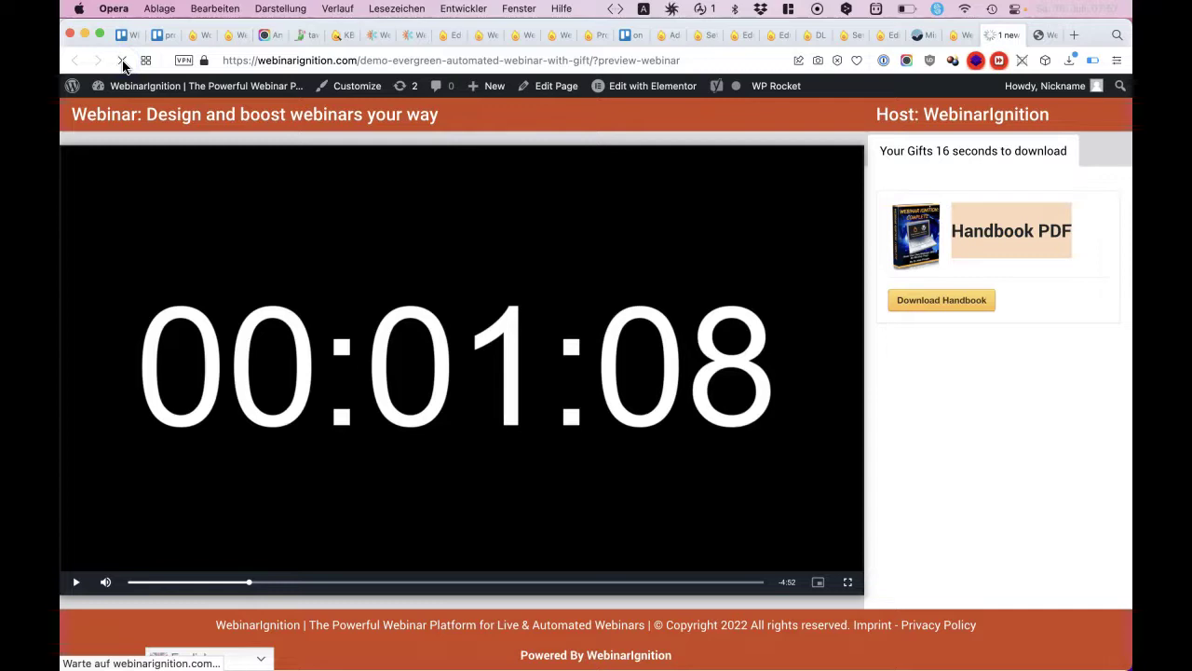
{"action": "left_click", "coordinate": [555, 348]}
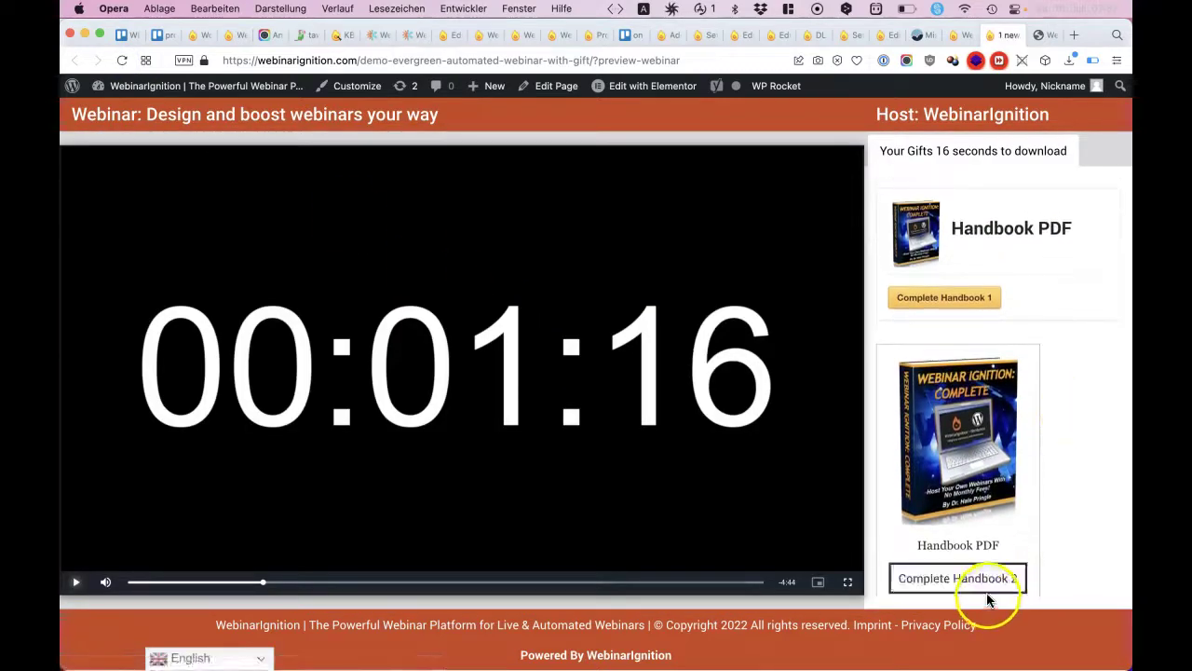
{"action": "left_click_drag", "start_coordinate": [1132, 456], "coordinate": [583, 451]}
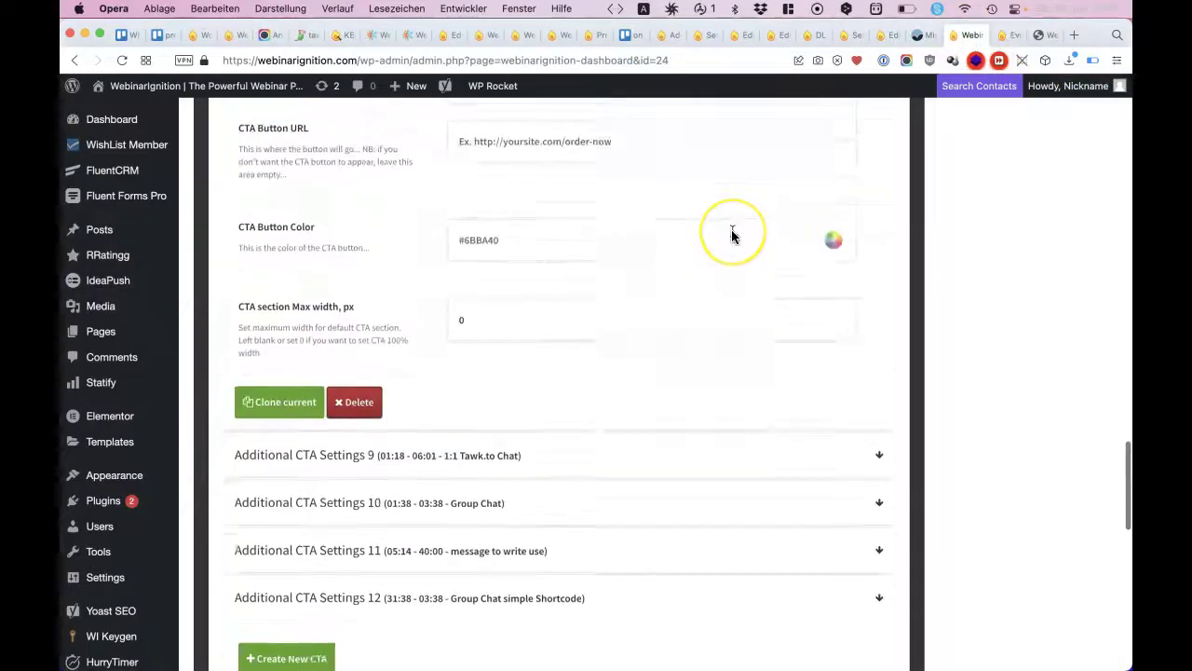
{"action": "scroll", "coordinate": [732, 236], "scroll_direction": "up", "scroll_amount": 10}
{"action": "left_click", "coordinate": [684, 355]}
{"action": "left_click", "coordinate": [699, 321]}
{"action": "left_click", "coordinate": [708, 503]}
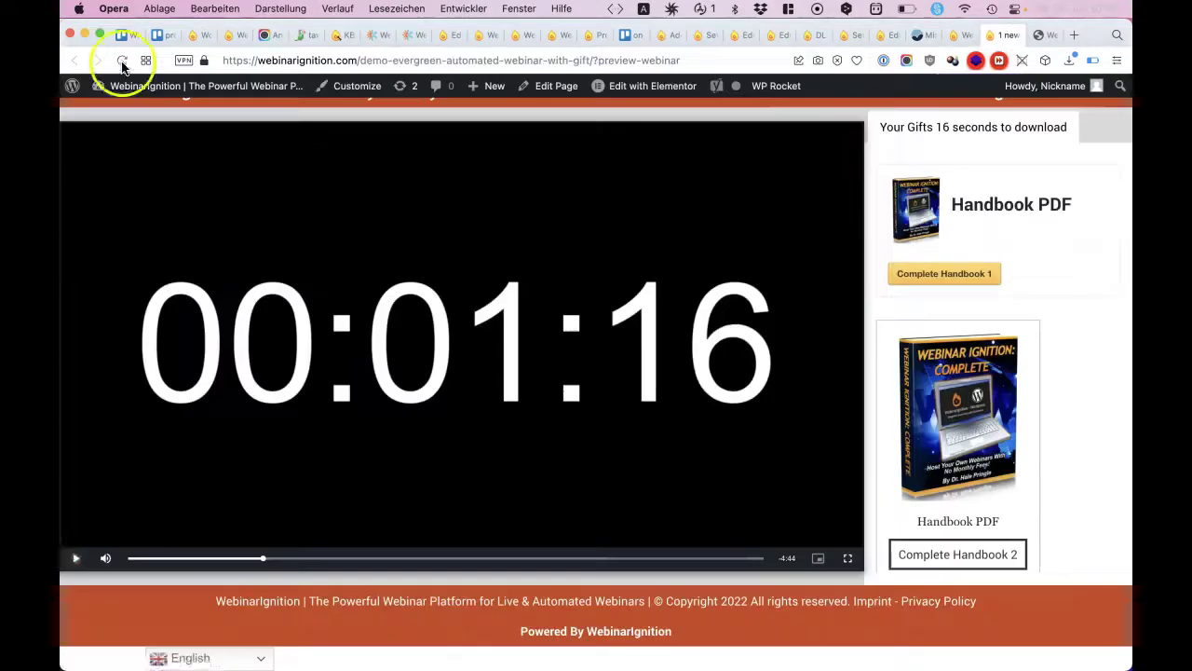
Reload the webinar preview, compare the two gift templates and test the download with the Complete Handbook 2 button.
{"action": "left_click", "coordinate": [122, 60]}
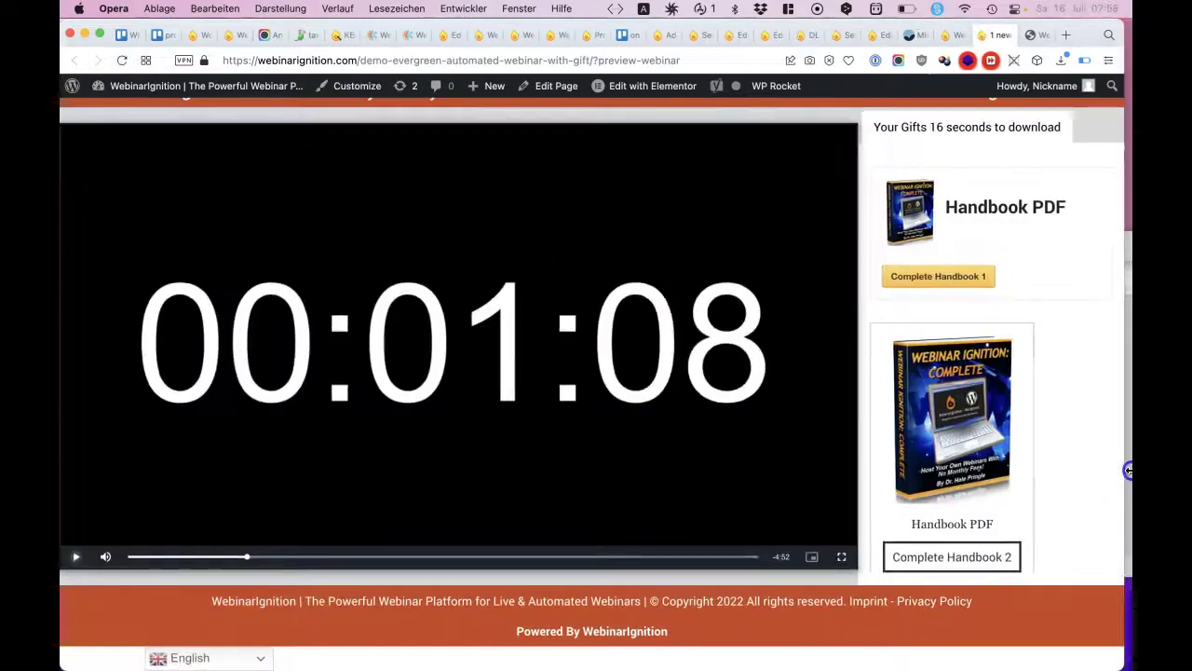
{"action": "left_click_drag", "start_coordinate": [1128, 470], "coordinate": [1129, 475]}
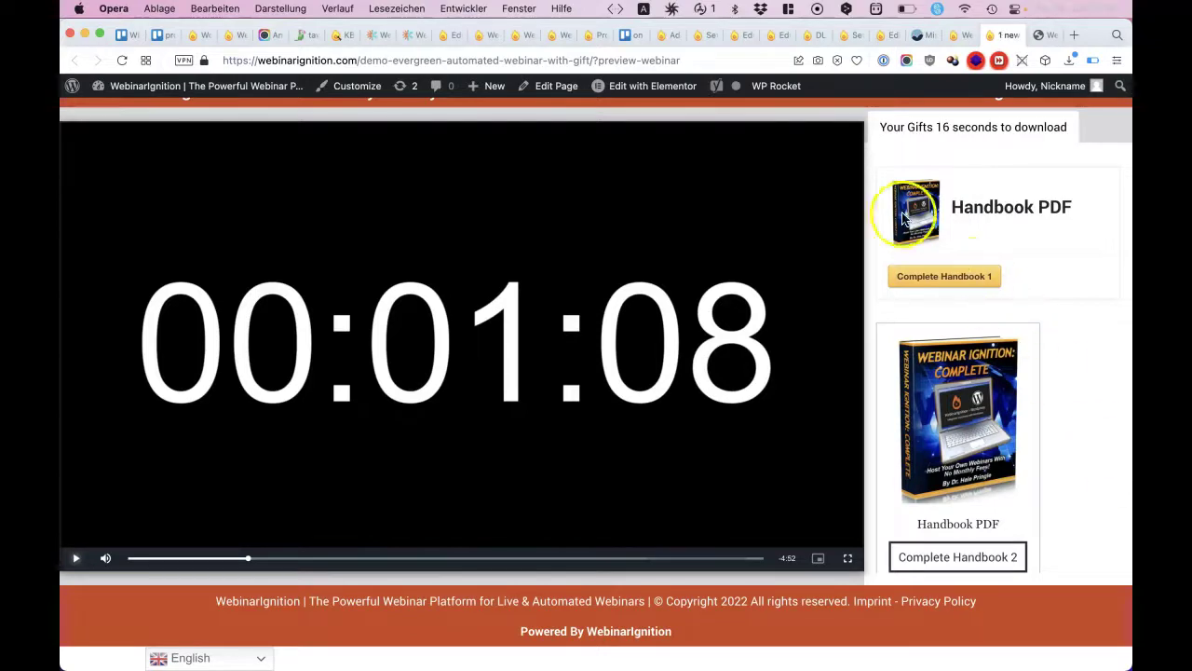
{"action": "scroll", "coordinate": [1012, 508], "scroll_direction": "down", "scroll_amount": 1}
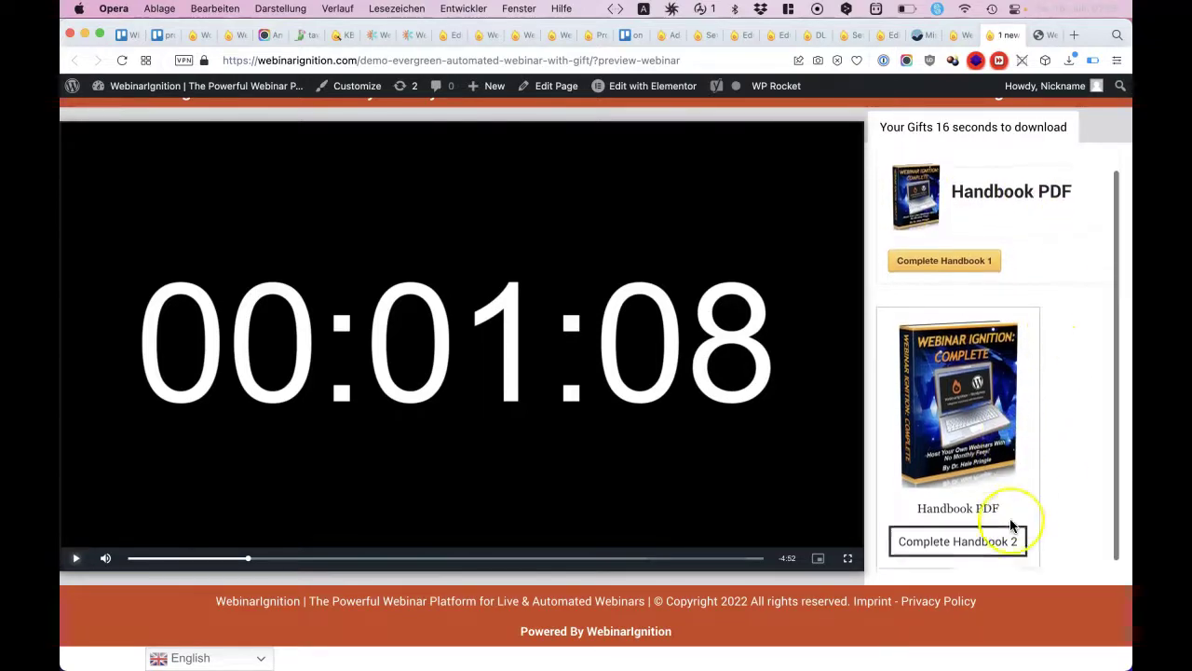
{"action": "scroll", "coordinate": [1013, 529], "scroll_direction": "up", "scroll_amount": 1}
{"action": "scroll", "coordinate": [1011, 522], "scroll_direction": "down", "scroll_amount": 2}
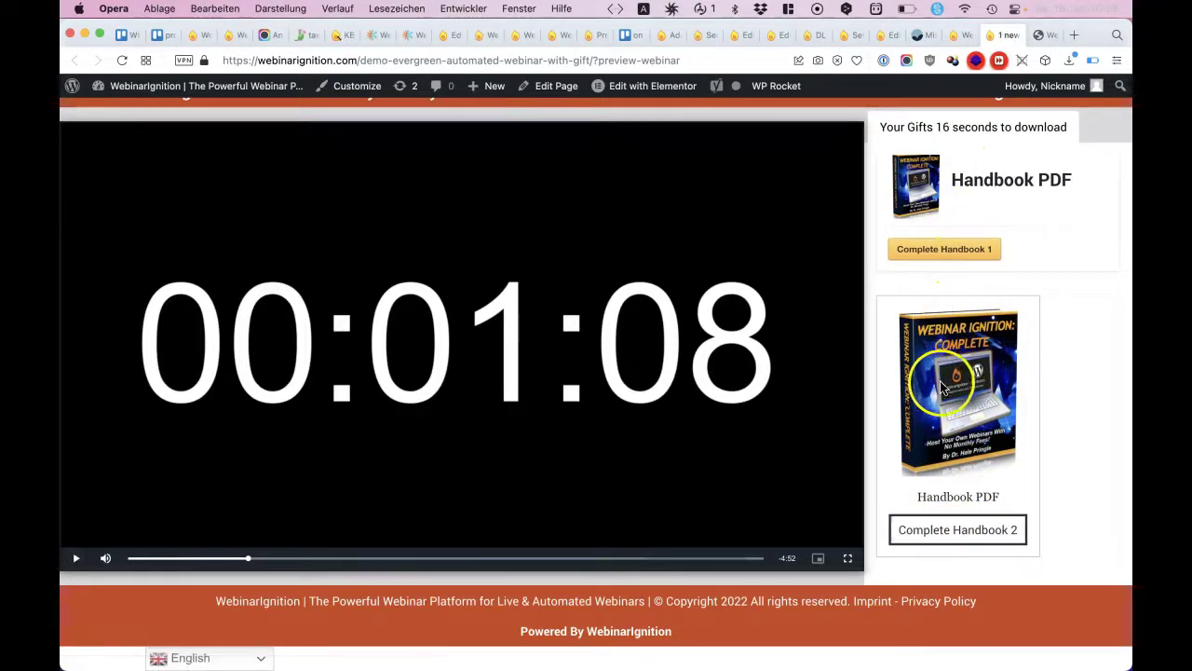
{"action": "left_click", "coordinate": [944, 543]}
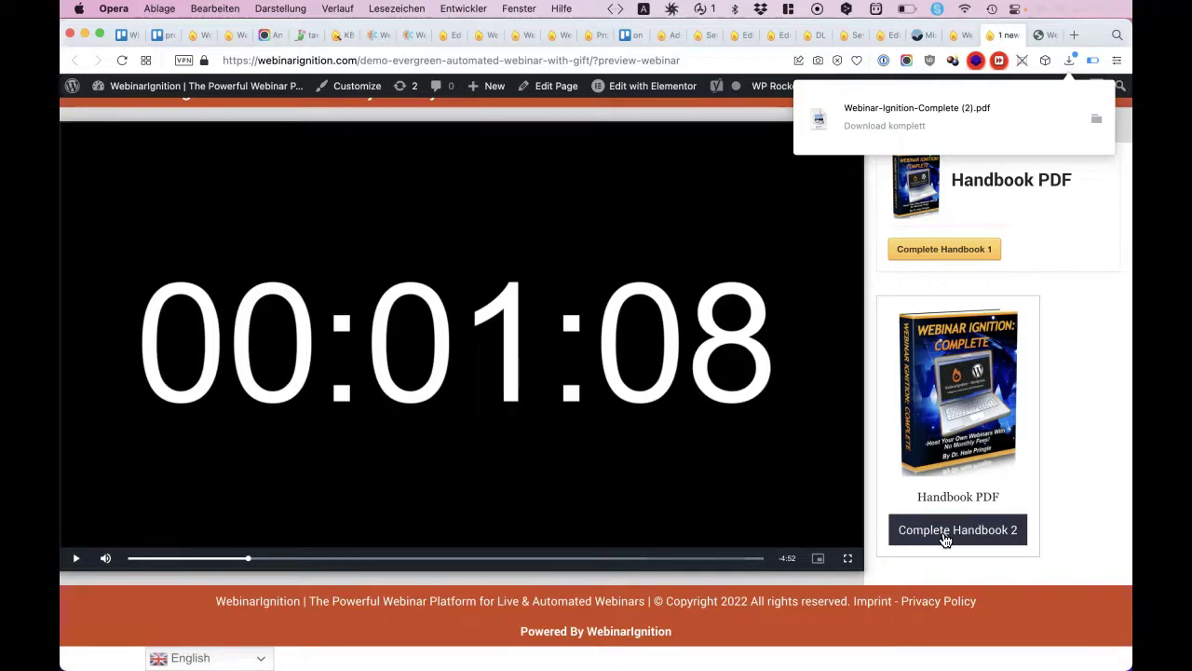
{"action": "left_click", "coordinate": [1111, 425]}
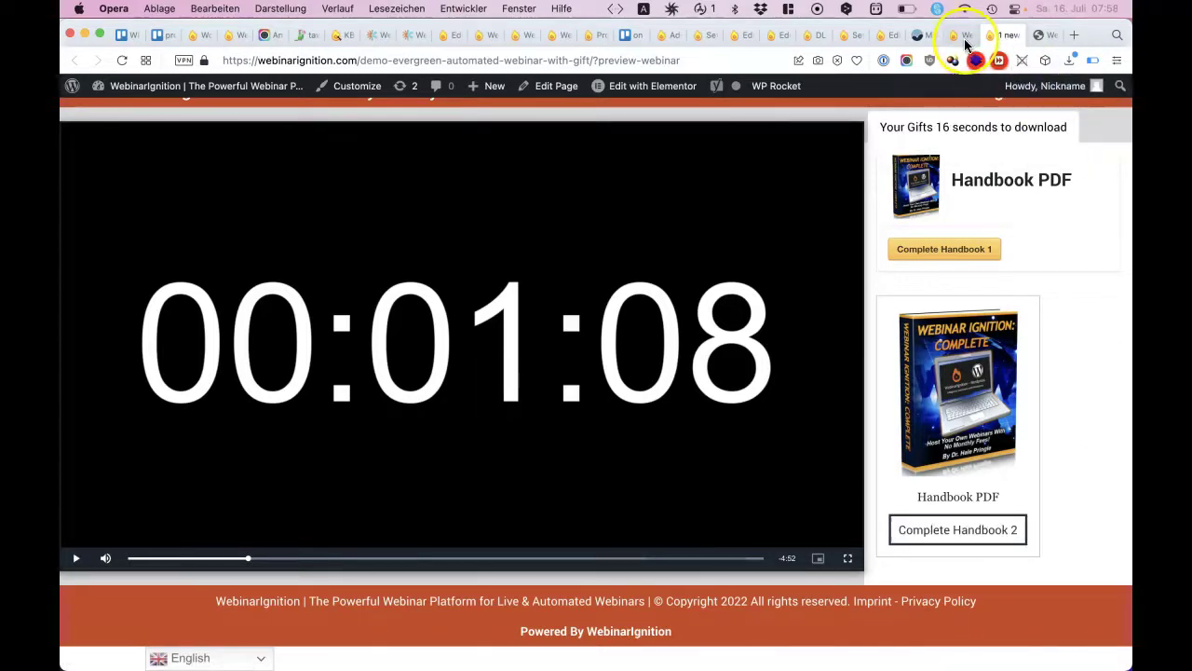
Copy the link address of the Complete Handbook 2 button and paste it into the browser's address field to inspect the URL.
{"action": "left_click", "coordinate": [969, 37]}
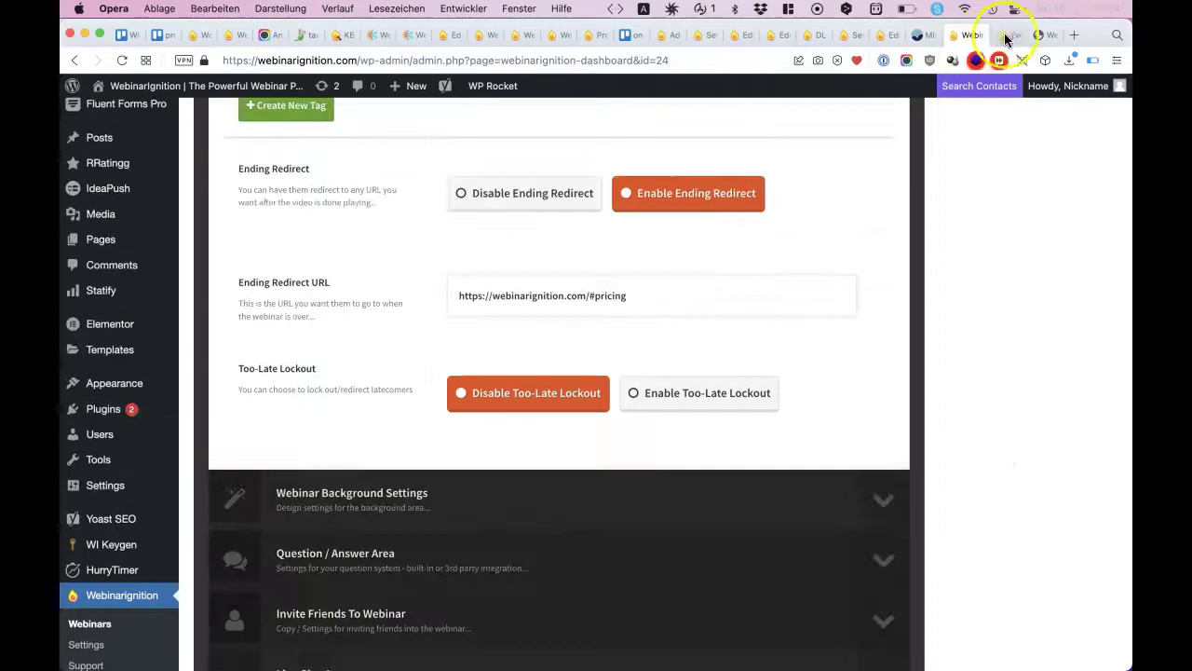
{"action": "left_click", "coordinate": [1005, 35]}
{"action": "right_click", "coordinate": [920, 543]}
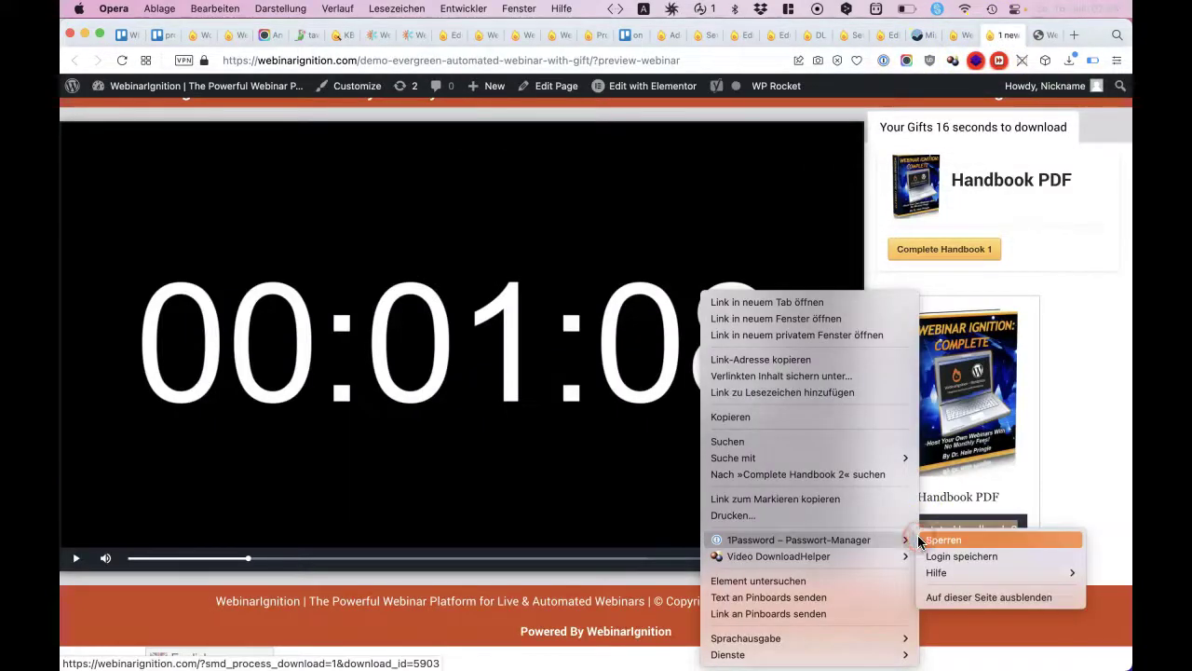
{"action": "left_click", "coordinate": [824, 361]}
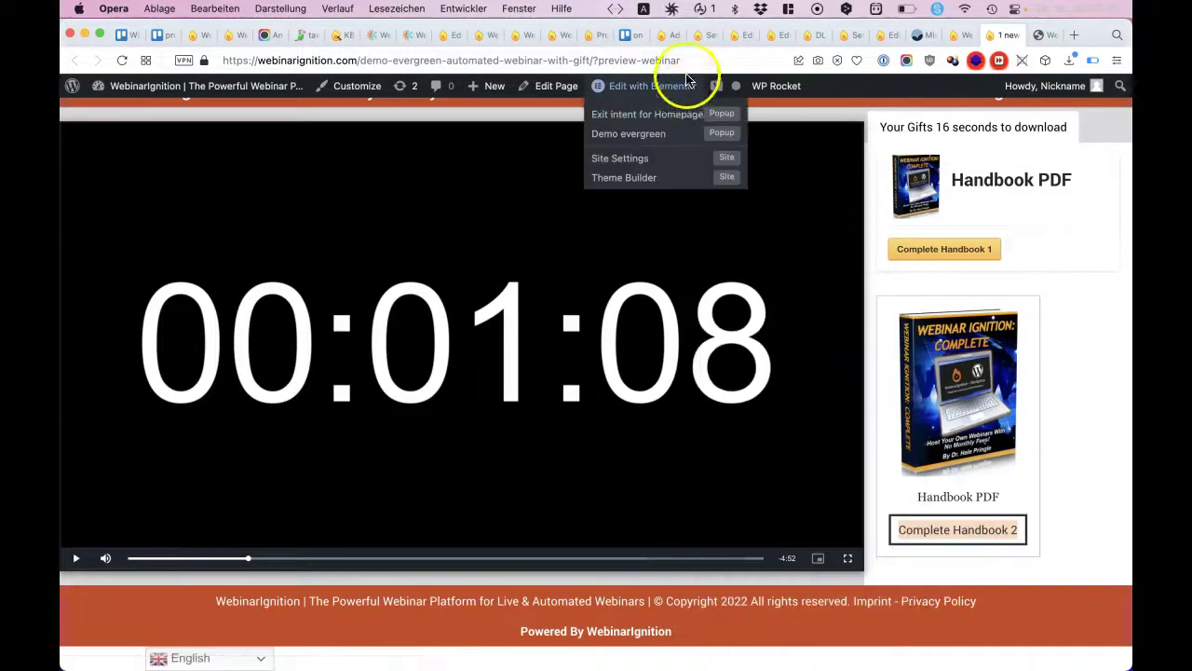
{"action": "left_click", "coordinate": [687, 59]}
{"action": "type", "text": "https://webinarignition.com/?smd_process_download=1&download_id=5903"}
{"action": "left_click", "coordinate": [687, 63]}
{"action": "key", "text": "cmd+a"}
{"action": "key", "text": "super+c"}
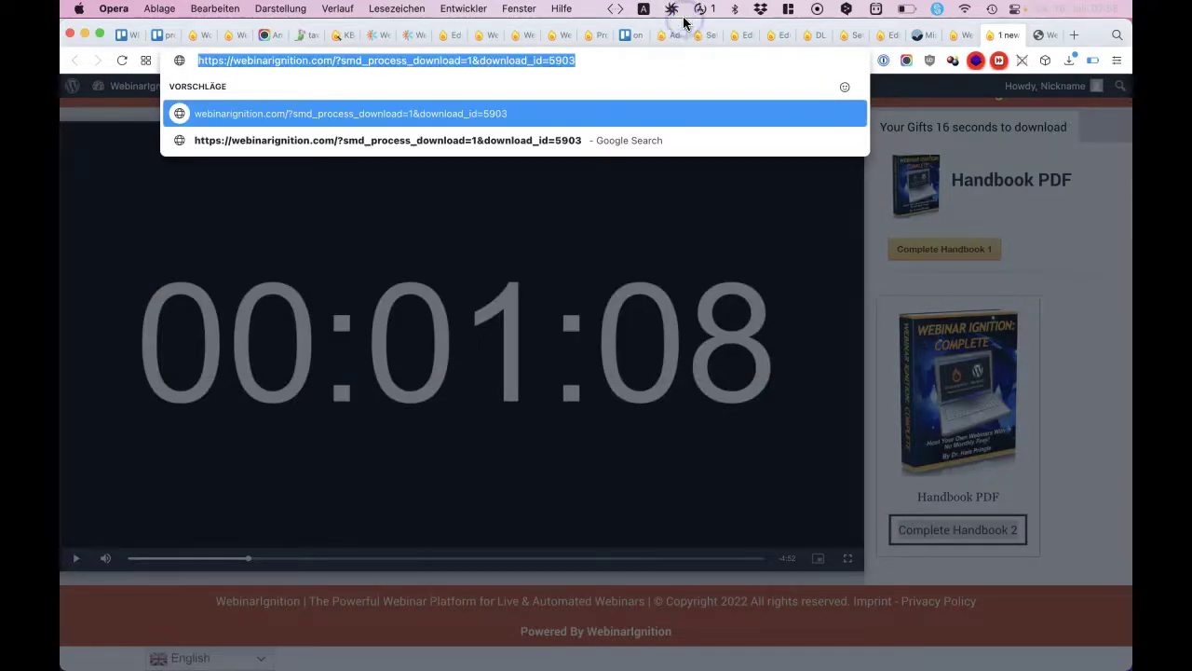
Test the handbook's direct download URL in a new private window without a login, and return to the webinar preview.
{"action": "left_click", "coordinate": [159, 8]}
{"action": "left_click", "coordinate": [185, 67]}
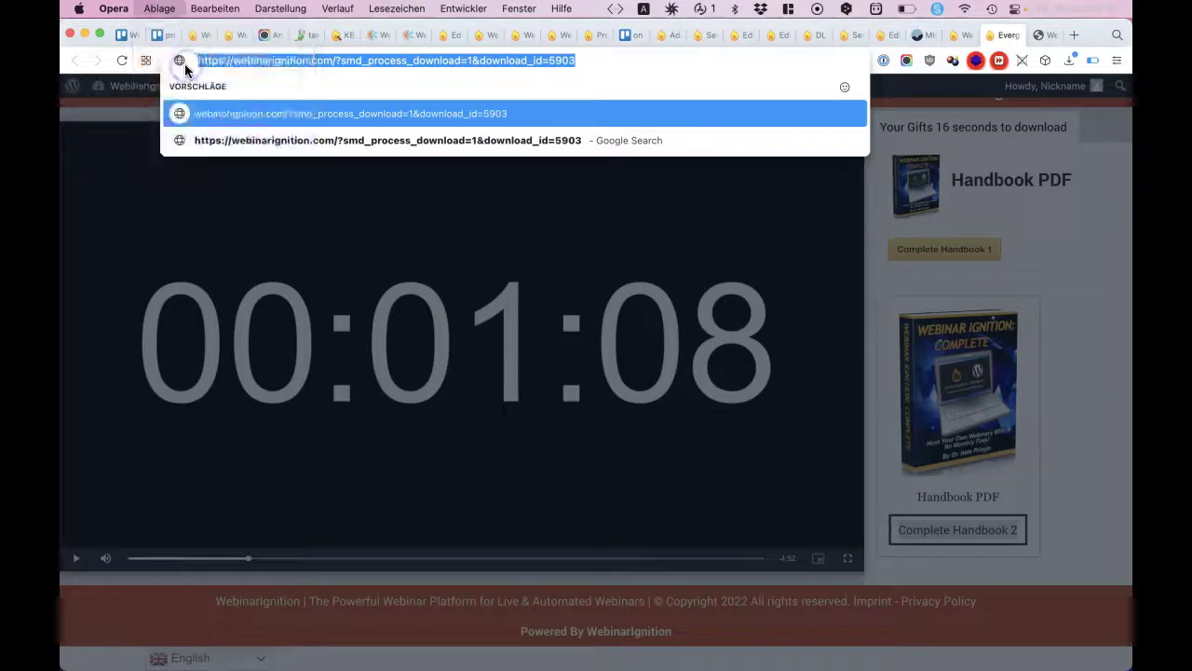
{"action": "key", "text": "super+v"}
{"action": "key", "text": "Return"}
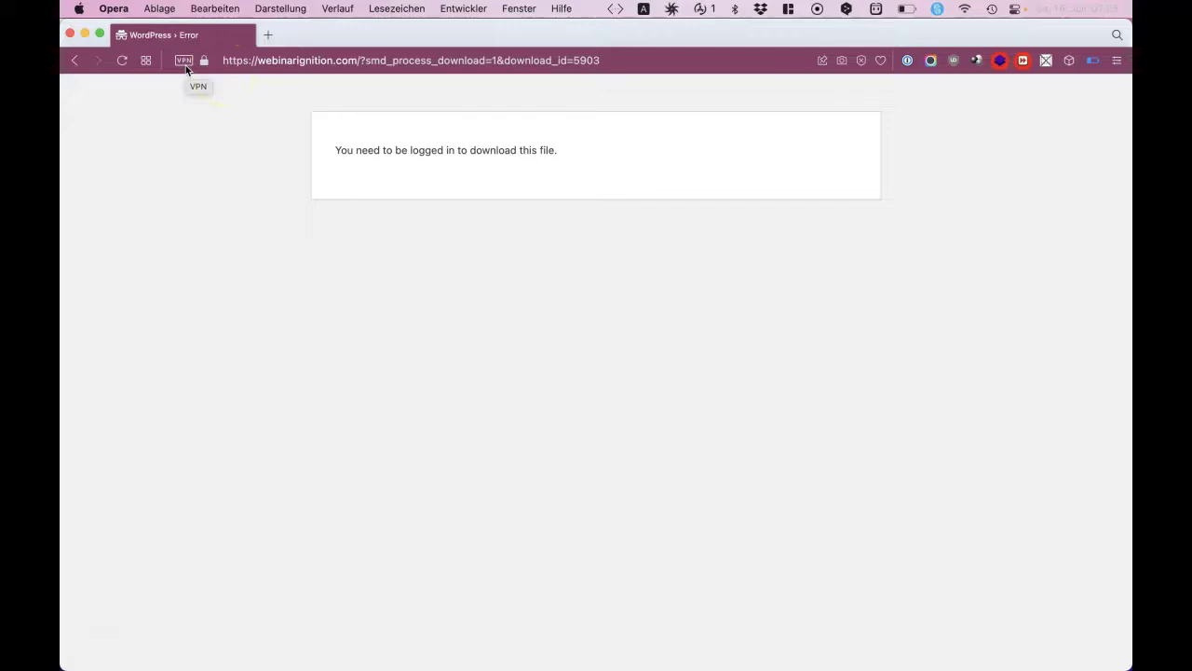
{"action": "key", "text": "super+w"}
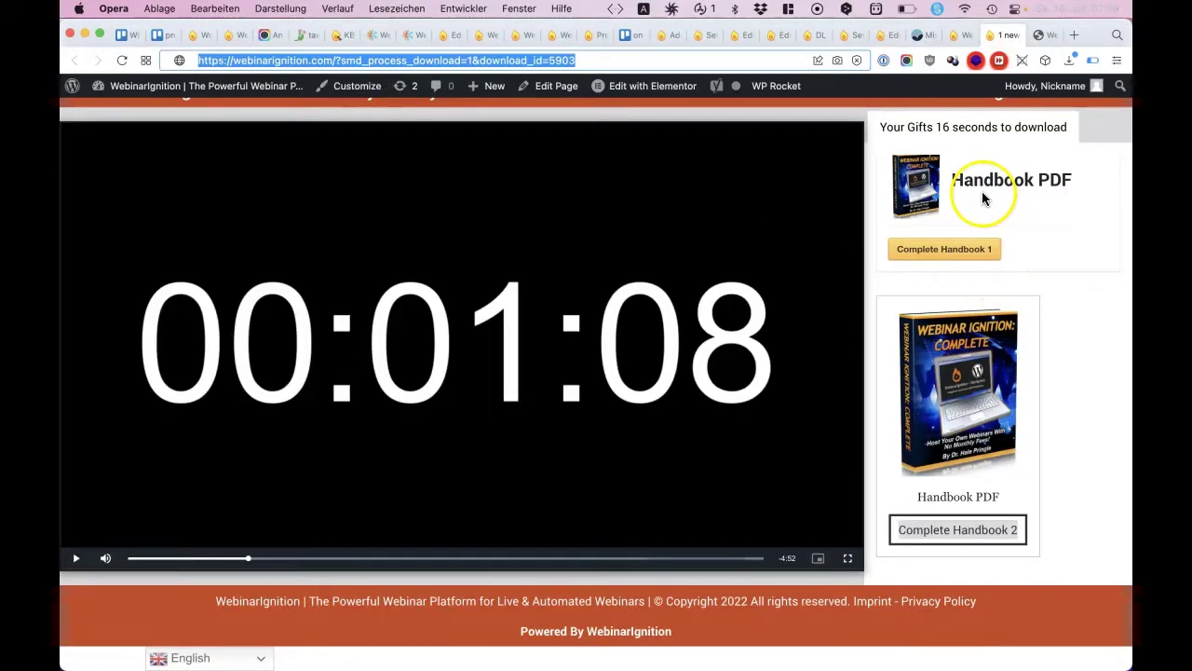
{"action": "left_click", "coordinate": [972, 193]}
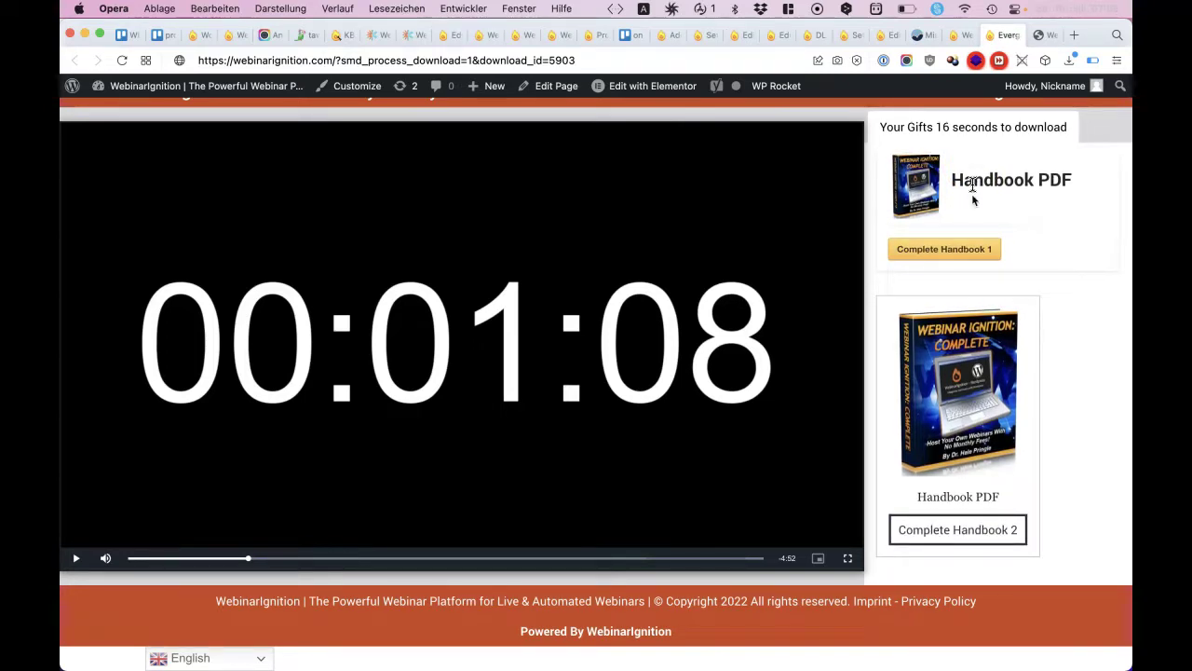
Check the download count of Handbook PDF in the Downloads list and point out the option for adding new downloads.
{"action": "left_click", "coordinate": [962, 37]}
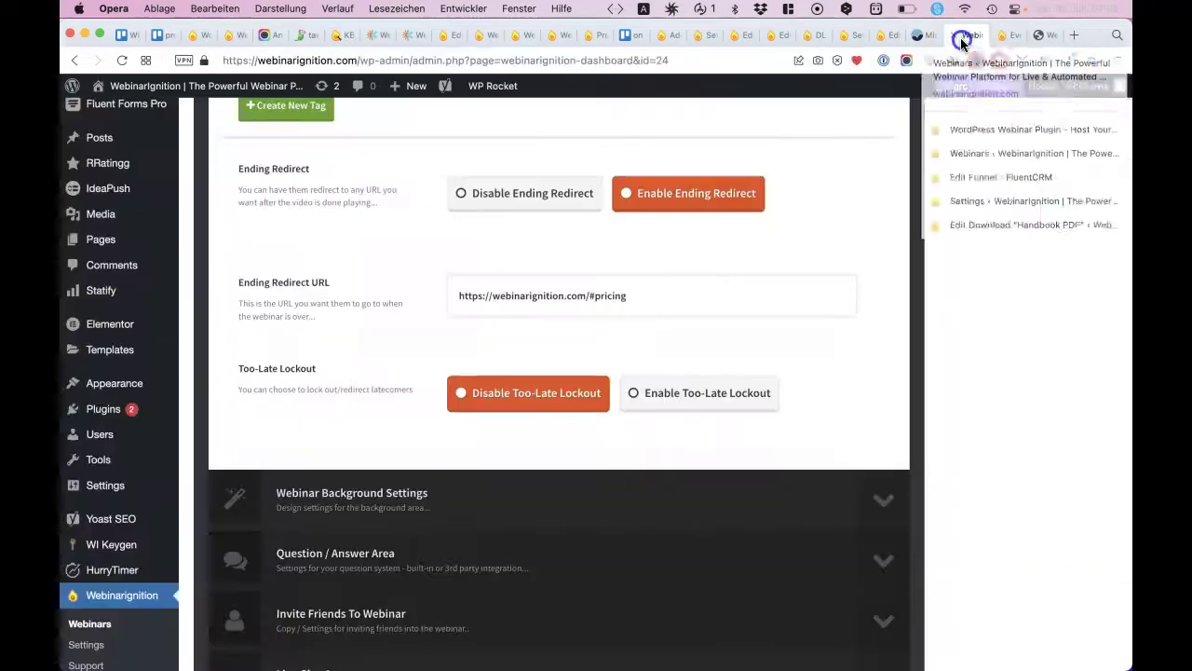
{"action": "scroll", "coordinate": [737, 205], "scroll_direction": "up", "scroll_amount": 8}
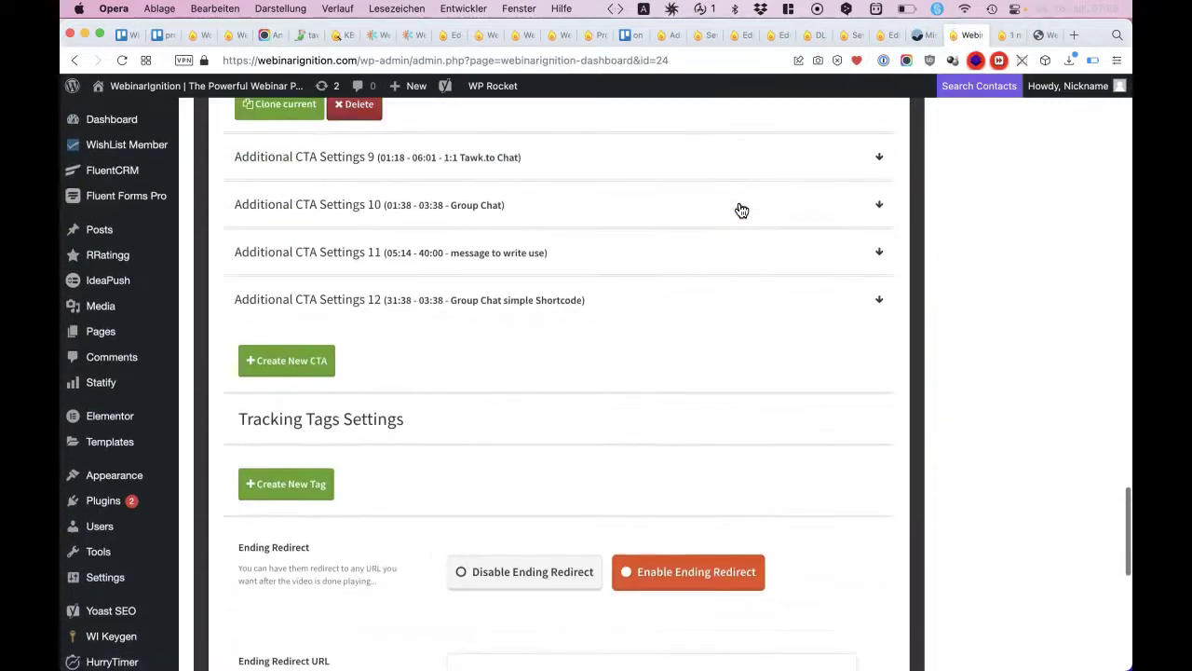
{"action": "scroll", "coordinate": [741, 210], "scroll_direction": "up", "scroll_amount": 10}
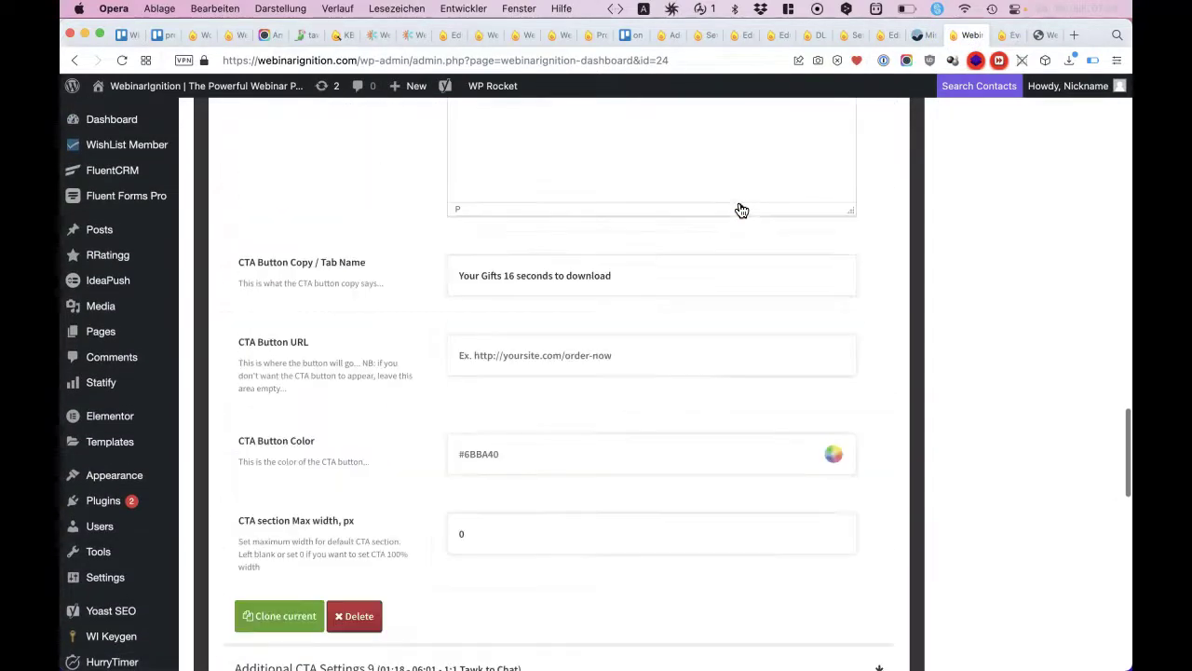
{"action": "left_click", "coordinate": [911, 42]}
{"action": "double_click", "coordinate": [913, 235]}
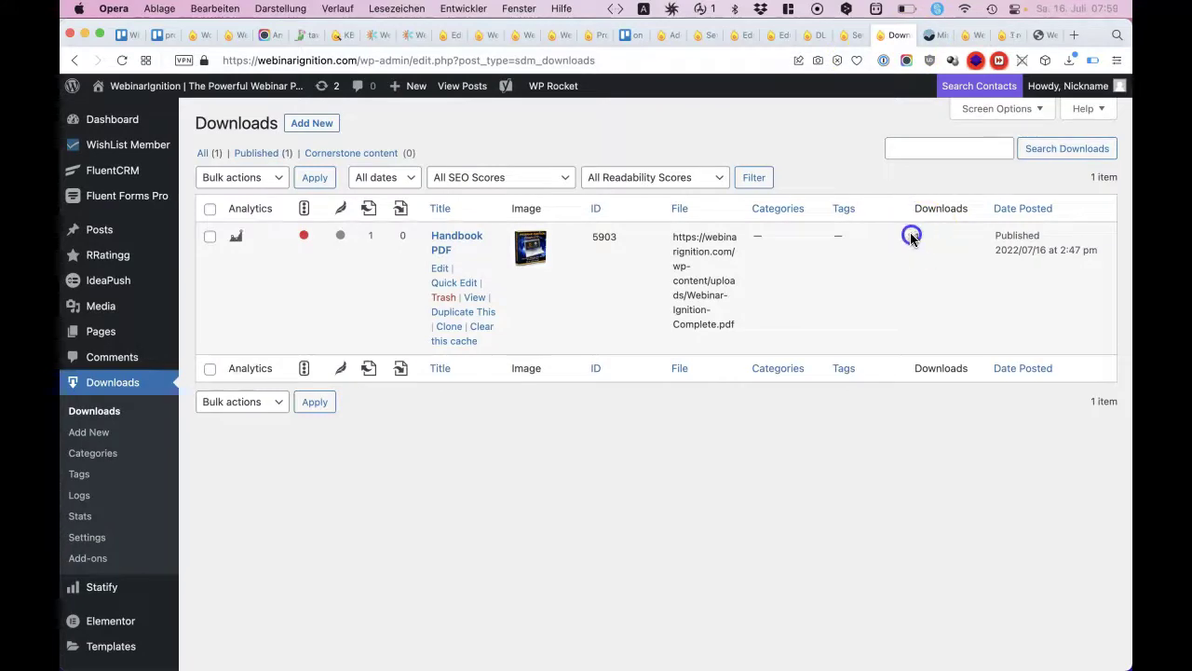
{"action": "left_click", "coordinate": [327, 125]}
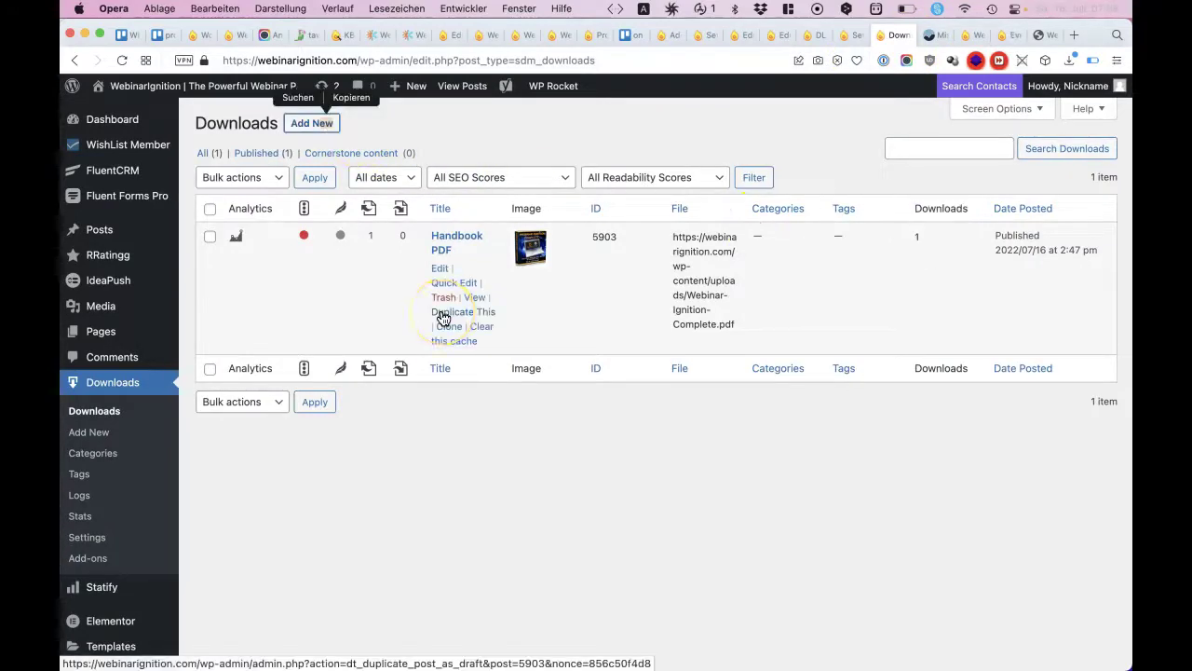
Duplicate the Handbook PDF download and rename the original to Checklist PDF with the permalink slug checklist-pdf.
{"action": "left_click", "coordinate": [443, 318]}
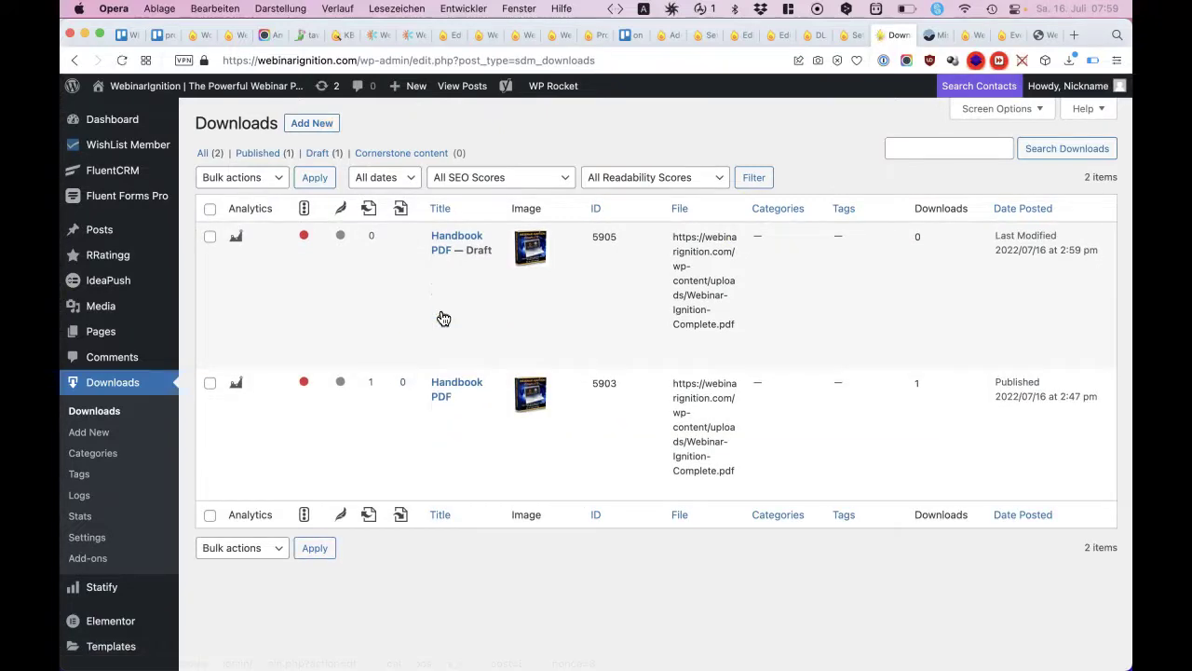
{"action": "left_click", "coordinate": [438, 416]}
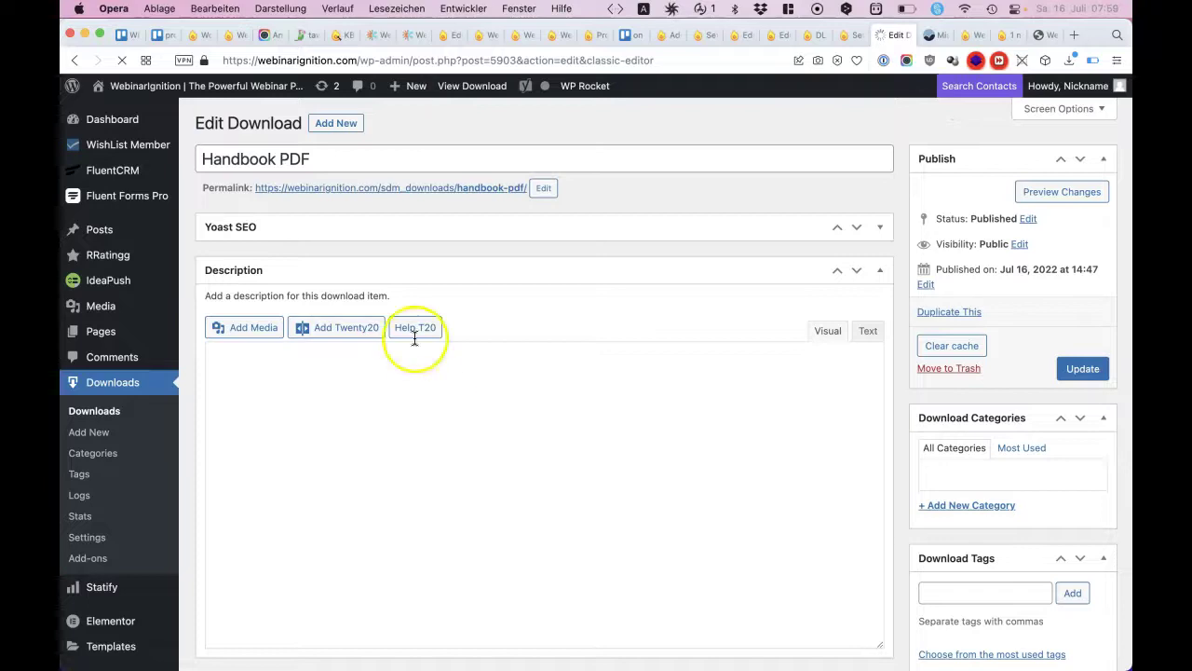
{"action": "double_click", "coordinate": [244, 158]}
{"action": "type", "text": "Checklist"}
{"action": "left_click", "coordinate": [543, 187]}
{"action": "key", "text": "alt+shift+Left"}
{"action": "key", "text": "alt+shift+Left"}
{"action": "key", "text": "BackSpace"}
{"action": "left_click", "coordinate": [630, 188]}
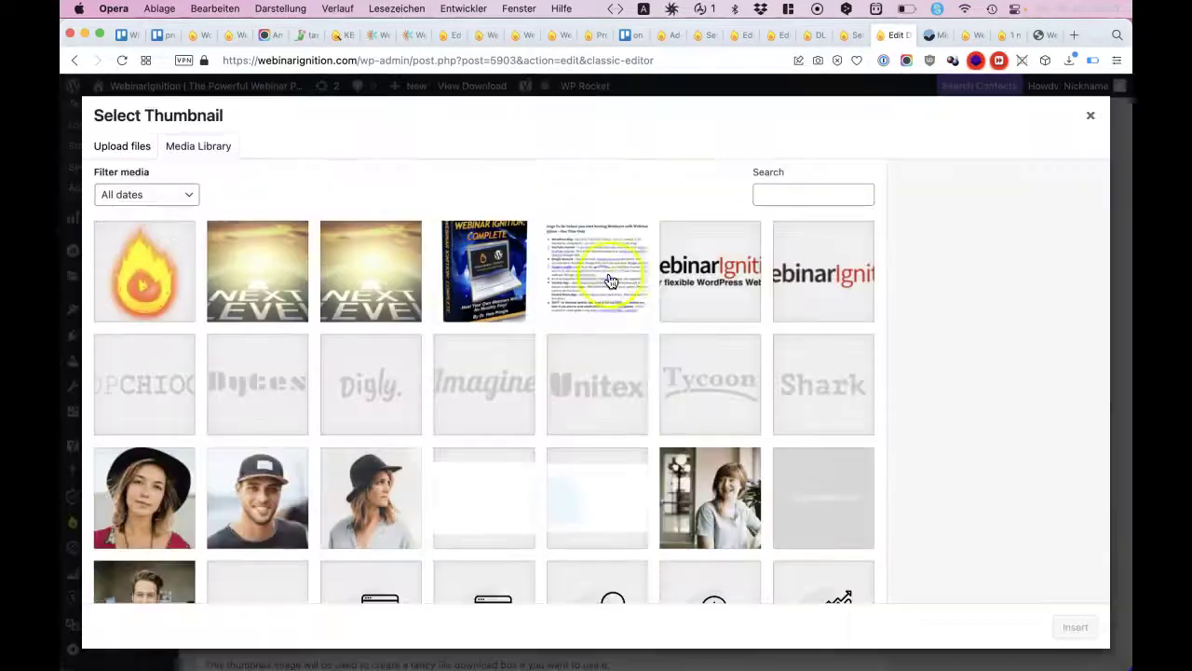
Set Webinar-Ignition-Hangouts-on-Air-Checklist-pdf.png from the media library as the thumbnail of the Checklist PDF download.
{"action": "left_click", "coordinate": [604, 279]}
{"action": "left_click", "coordinate": [562, 281]}
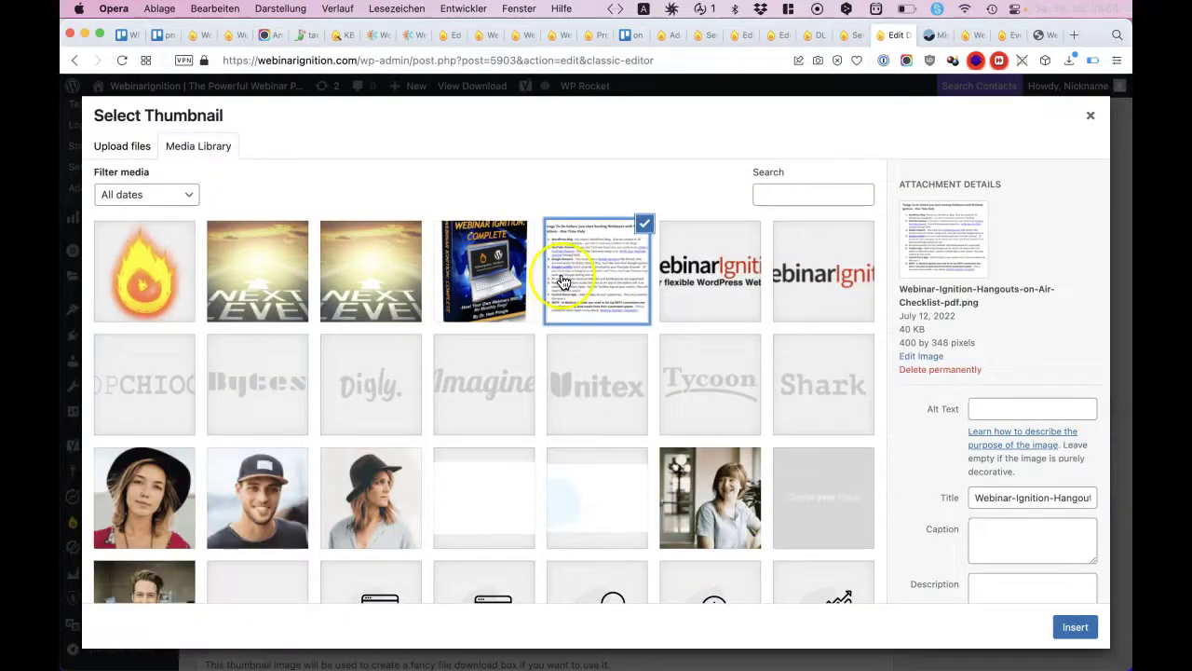
{"action": "double_click", "coordinate": [960, 303]}
{"action": "left_click", "coordinate": [1074, 627]}
Set the download button text to "Download Checklist" and update the Checklist PDF download.
{"action": "scroll", "coordinate": [741, 600], "scroll_direction": "down", "scroll_amount": 10}
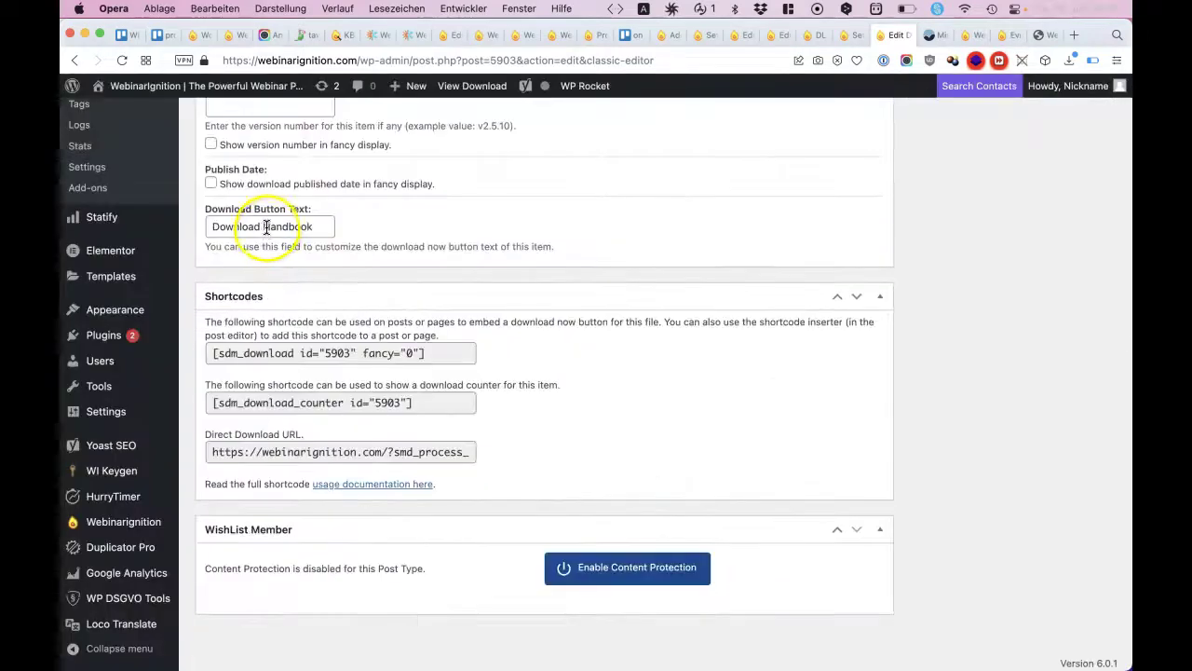
{"action": "double_click", "coordinate": [268, 230]}
{"action": "type", "text": "Checklist"}
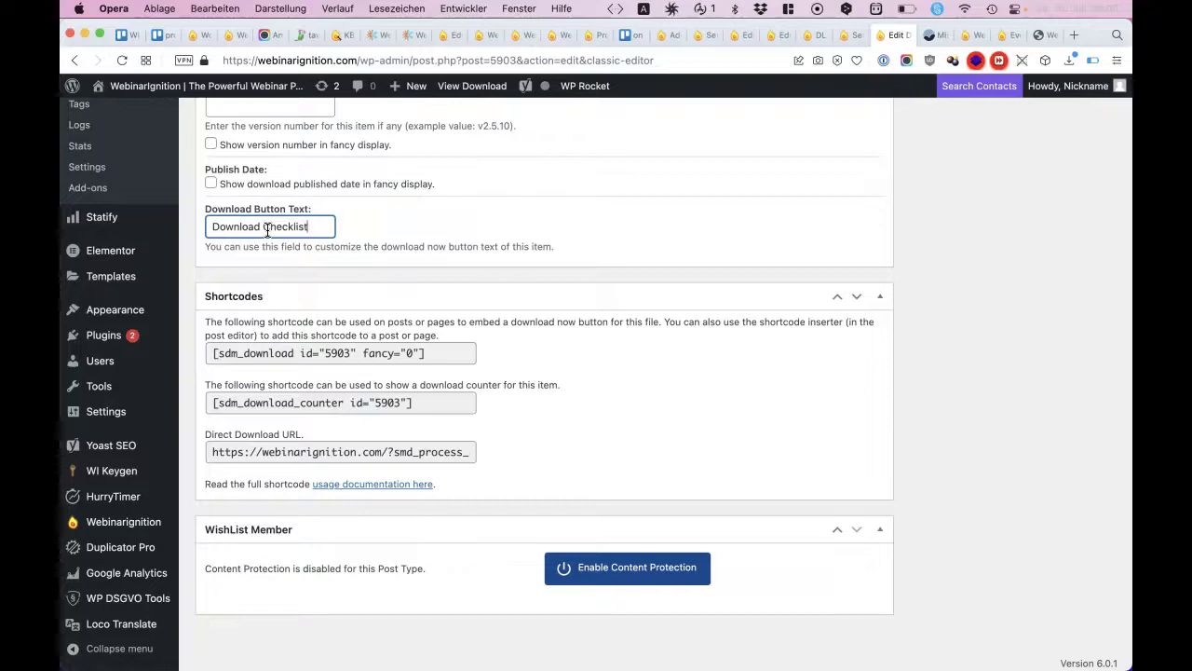
{"action": "left_click", "coordinate": [317, 269]}
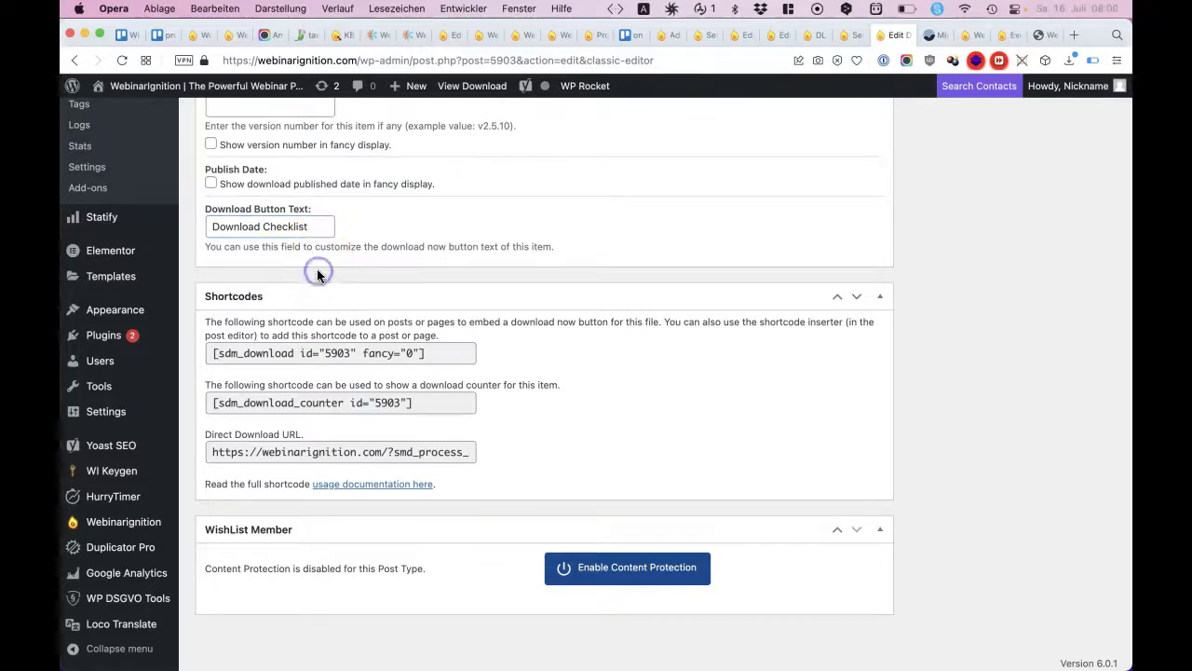
{"action": "scroll", "coordinate": [317, 275], "scroll_direction": "up", "scroll_amount": 15}
{"action": "left_click", "coordinate": [1086, 419]}
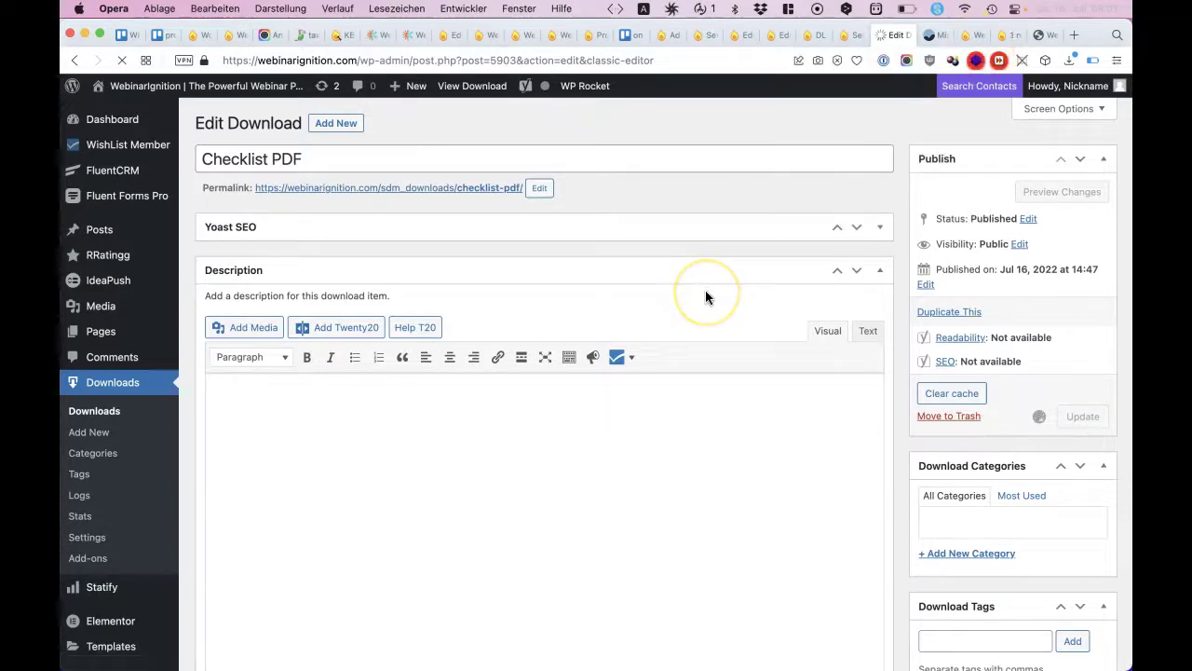
Compare the ID in the Checklist PDF shortcode with the IDs used in the webinar's CTA Headline Copy.
{"action": "scroll", "coordinate": [705, 297], "scroll_direction": "down", "scroll_amount": 15}
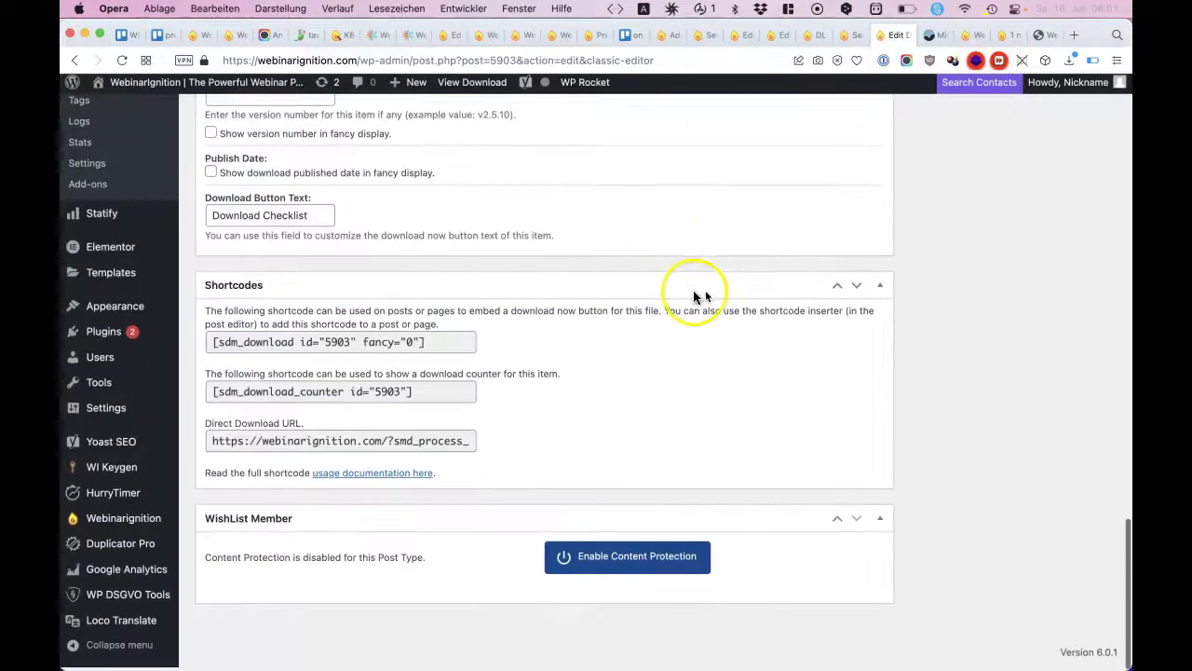
{"action": "left_click", "coordinate": [336, 350]}
{"action": "left_click", "coordinate": [336, 349]}
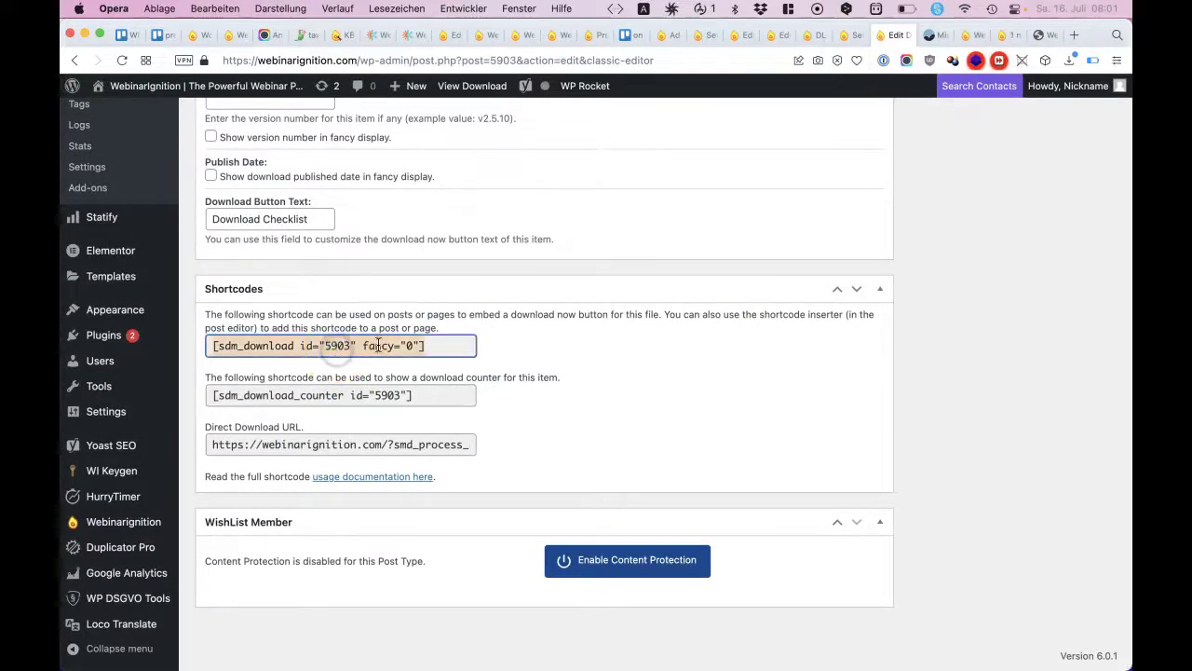
{"action": "left_click", "coordinate": [984, 33]}
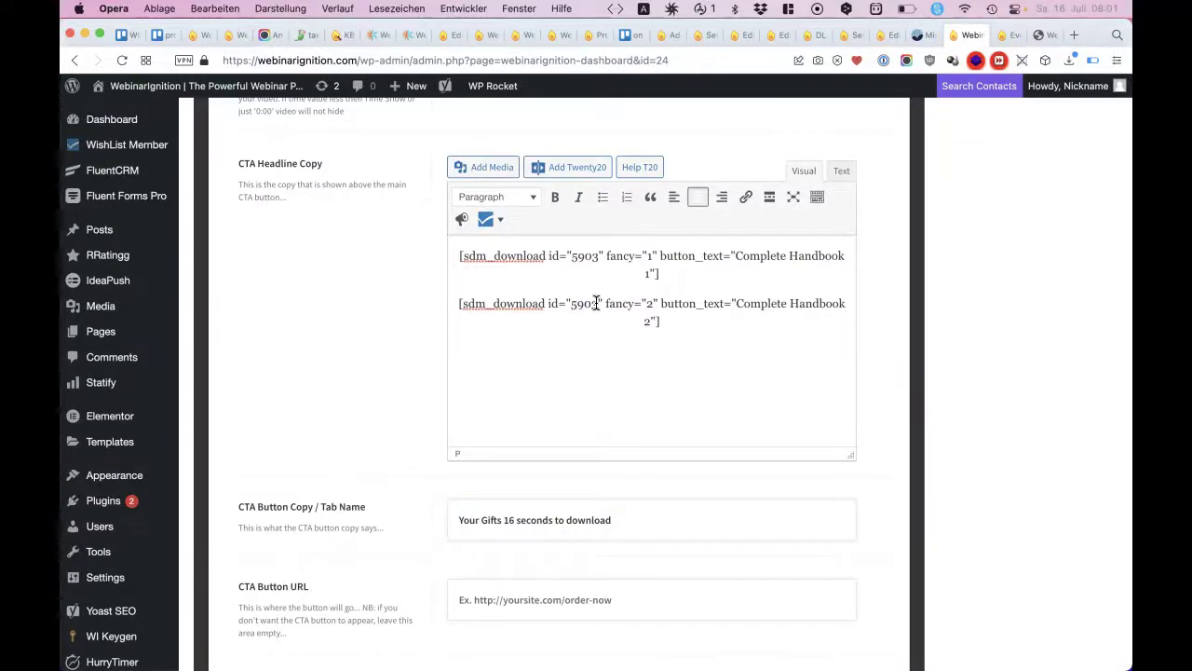
{"action": "left_click", "coordinate": [606, 302]}
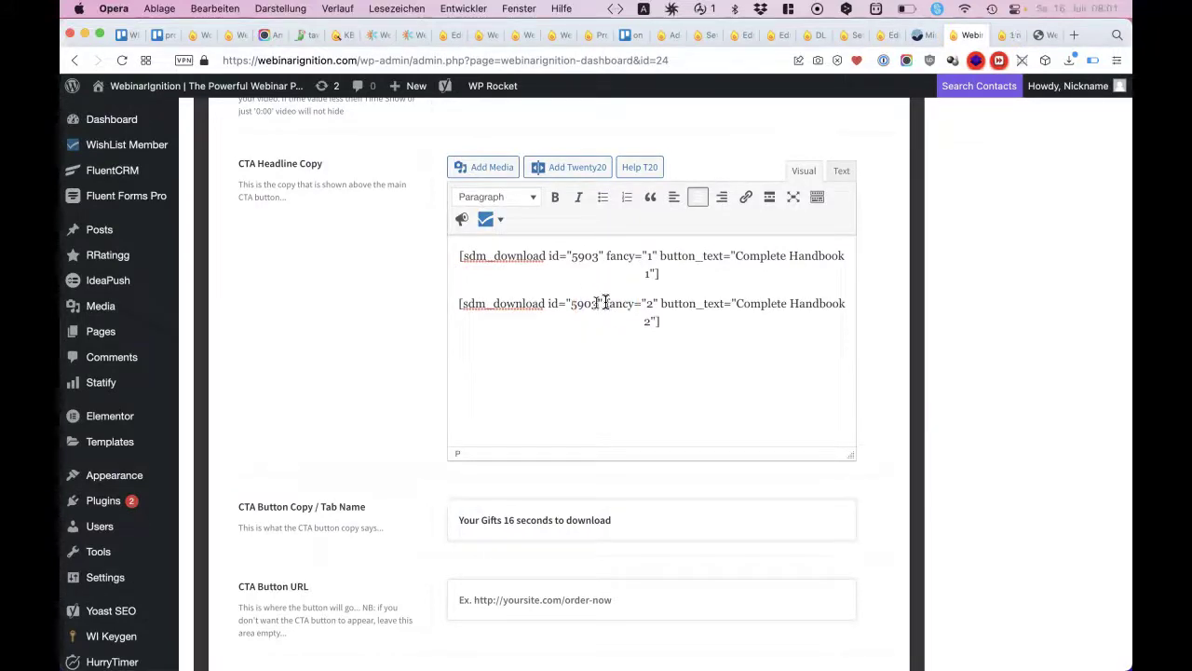
Replace "Complete Handbook" with "Checklist" in the button text of the first shortcode in the CTA Headline Copy.
{"action": "left_click_drag", "start_coordinate": [794, 257], "coordinate": [736, 256]}
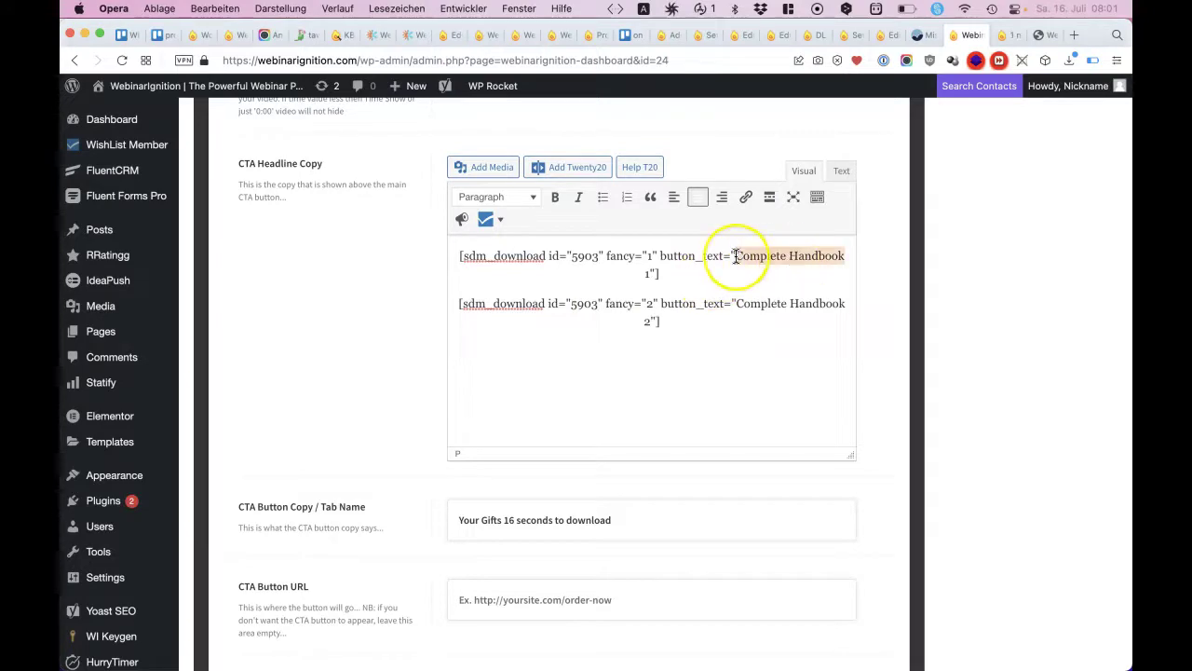
{"action": "type", "text": "Checklist"}
{"action": "left_click", "coordinate": [736, 260]}
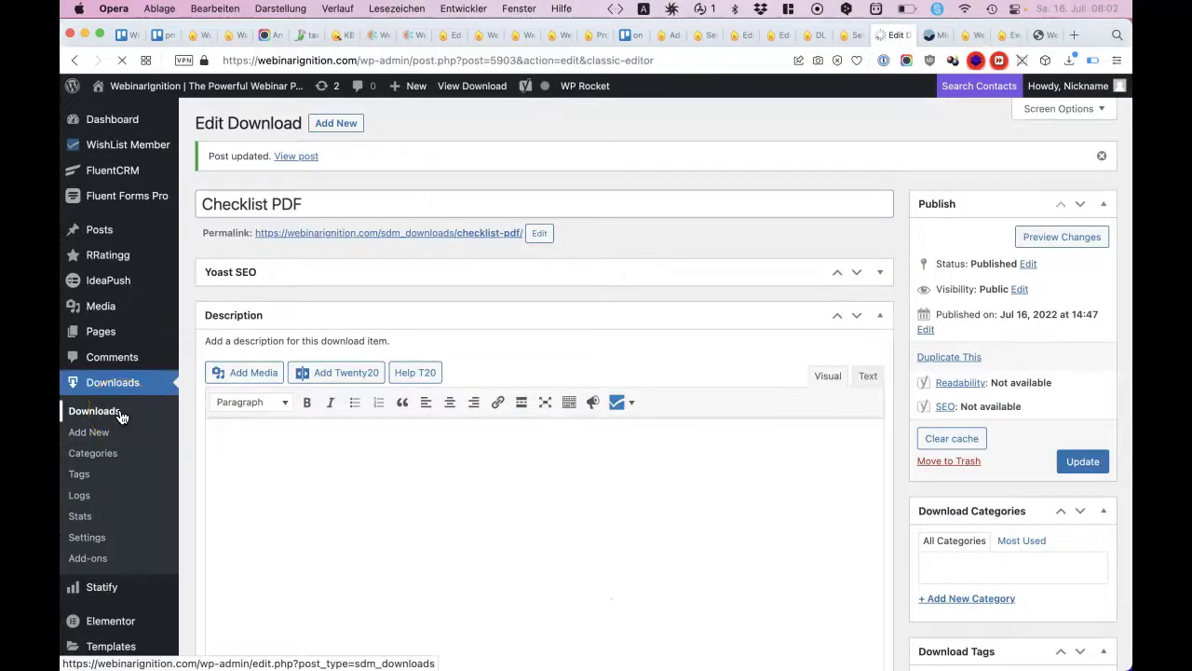
Publish the duplicated Handbook PDF draft from the Downloads list and look up its shortcode ID.
{"action": "left_click", "coordinate": [104, 412]}
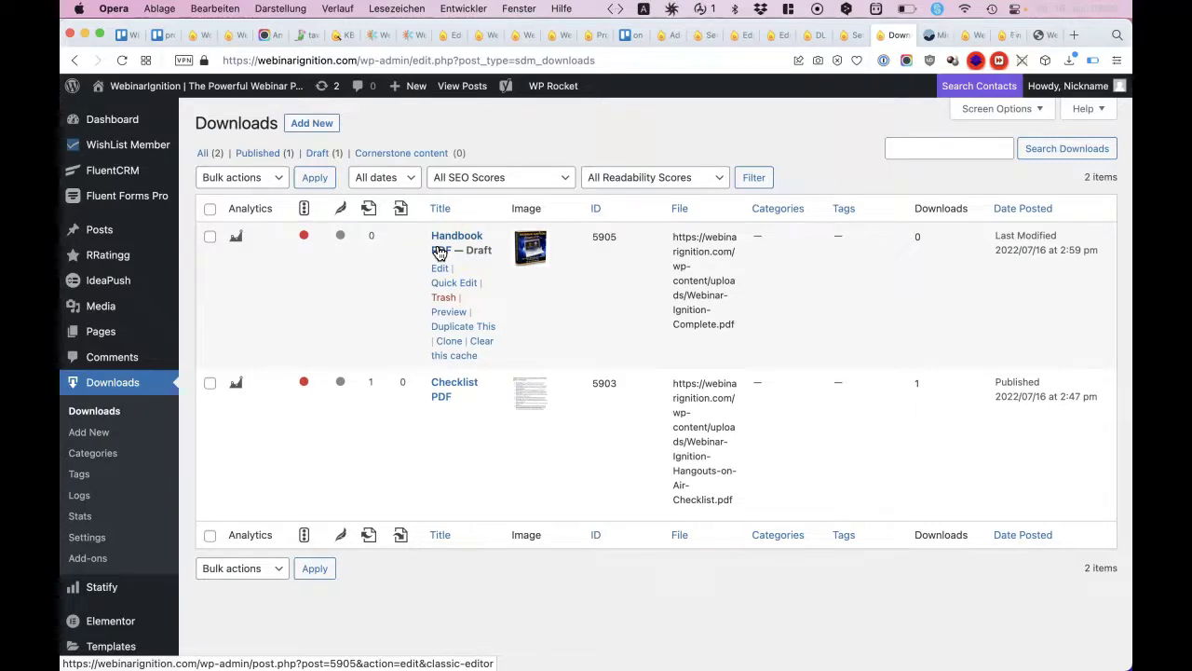
{"action": "left_click", "coordinate": [439, 250]}
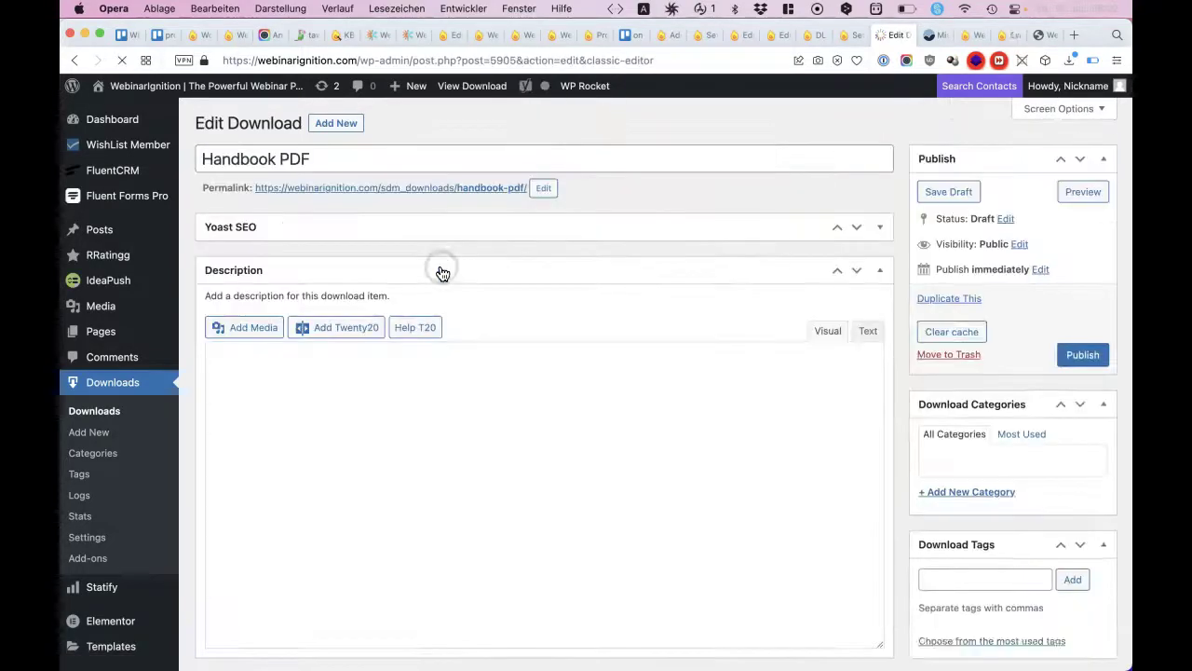
{"action": "left_click", "coordinate": [1064, 406]}
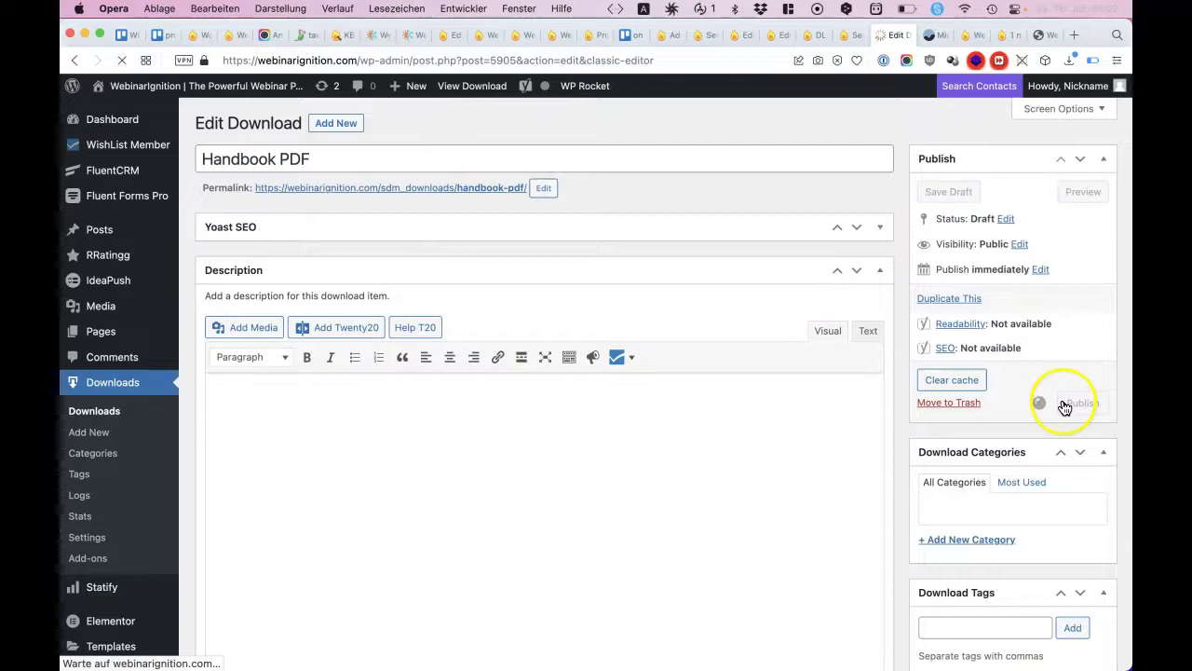
{"action": "scroll", "coordinate": [1061, 400], "scroll_direction": "down", "scroll_amount": 15}
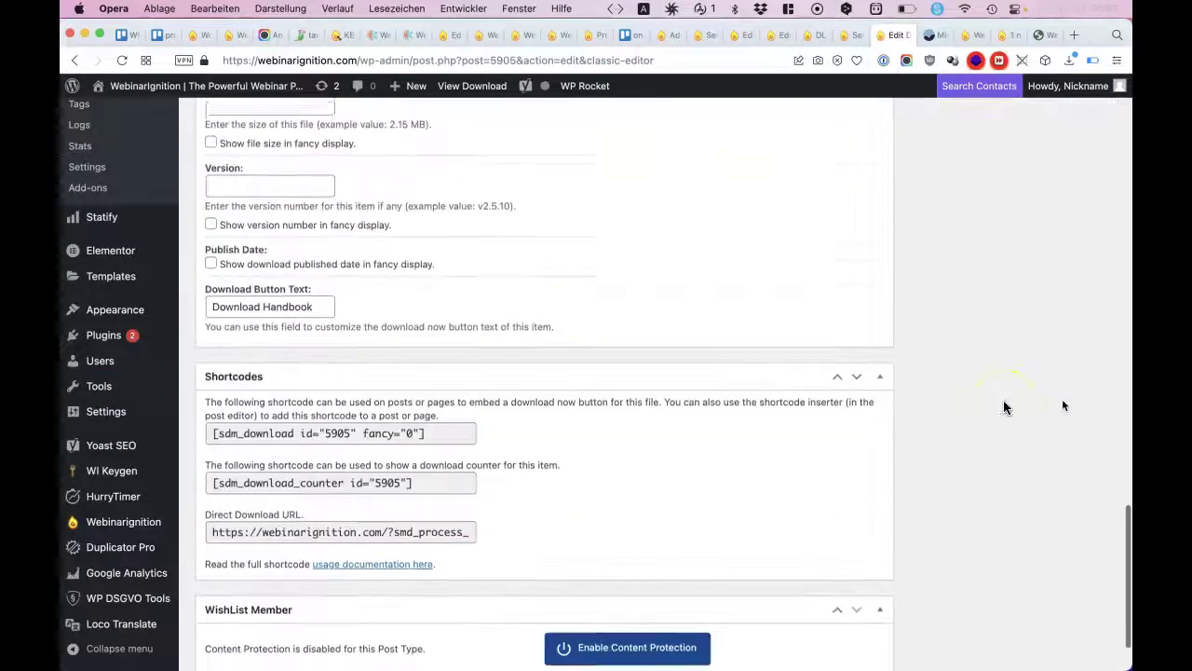
{"action": "scroll", "coordinate": [414, 454], "scroll_direction": "up", "scroll_amount": 1}
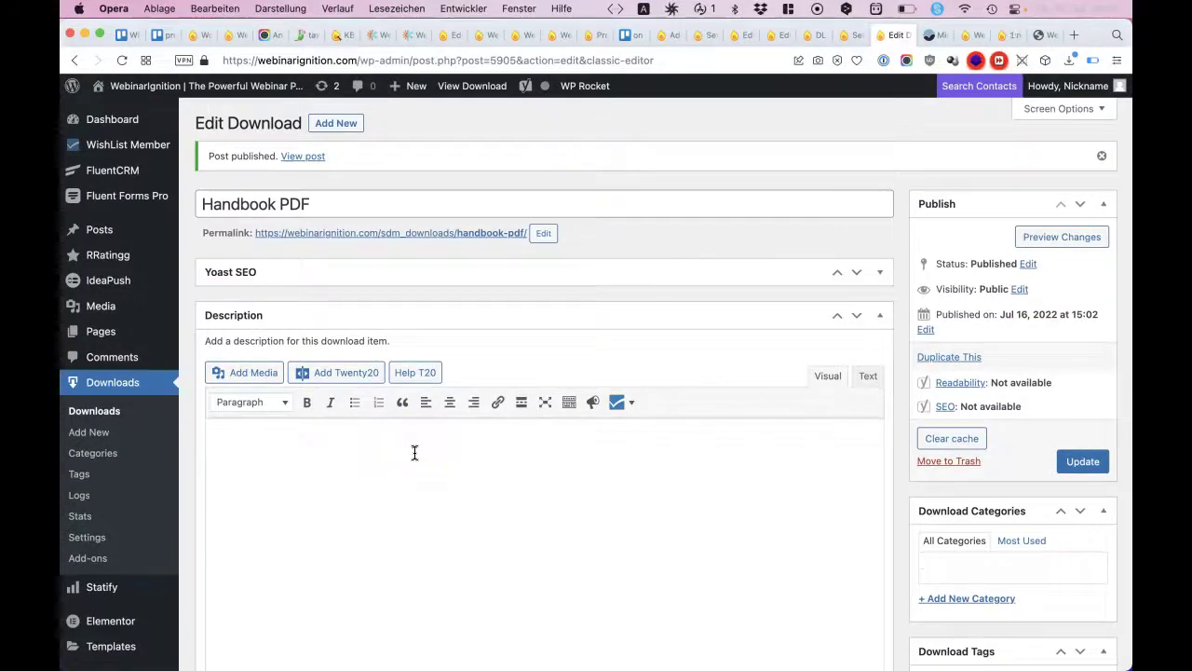
Join the webinar in its preview and check how the Checklist PDF and Handbook PDF gifts are displayed.
{"action": "left_click", "coordinate": [1005, 34]}
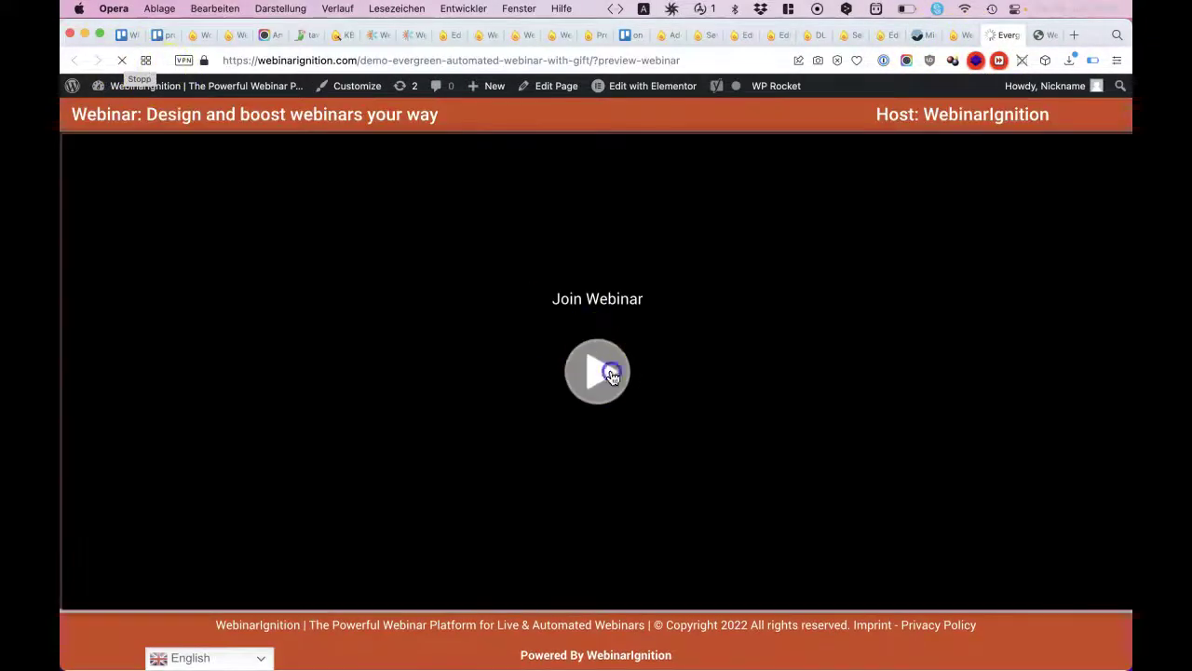
{"action": "left_click", "coordinate": [603, 373]}
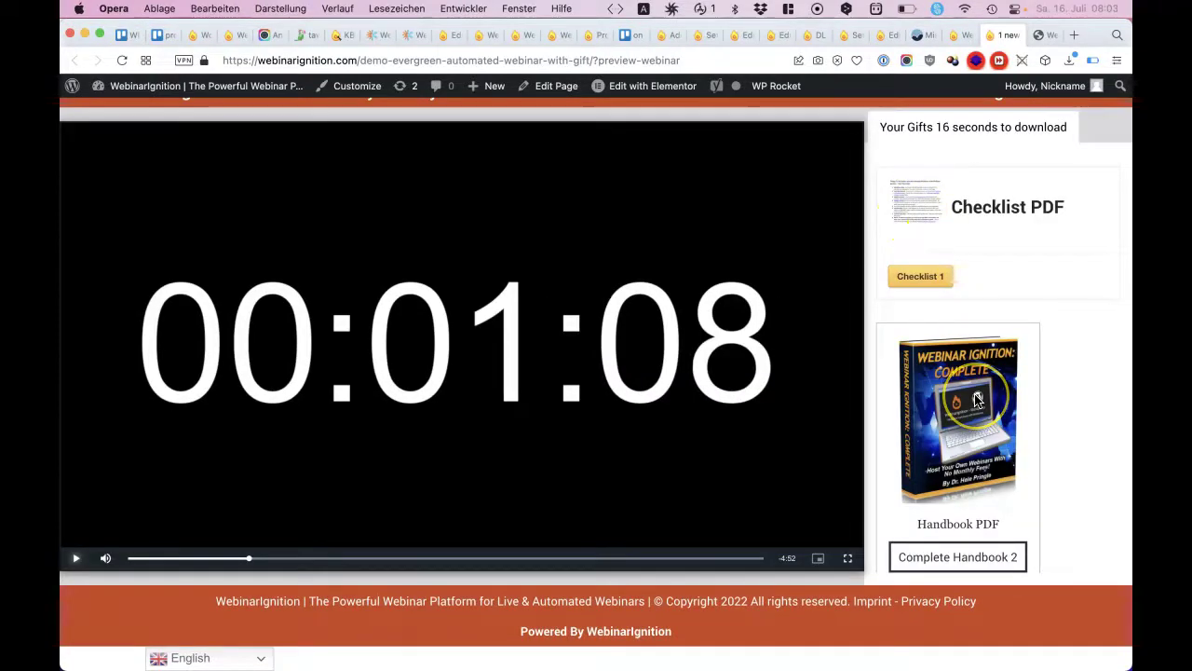
{"action": "left_click", "coordinate": [977, 397]}
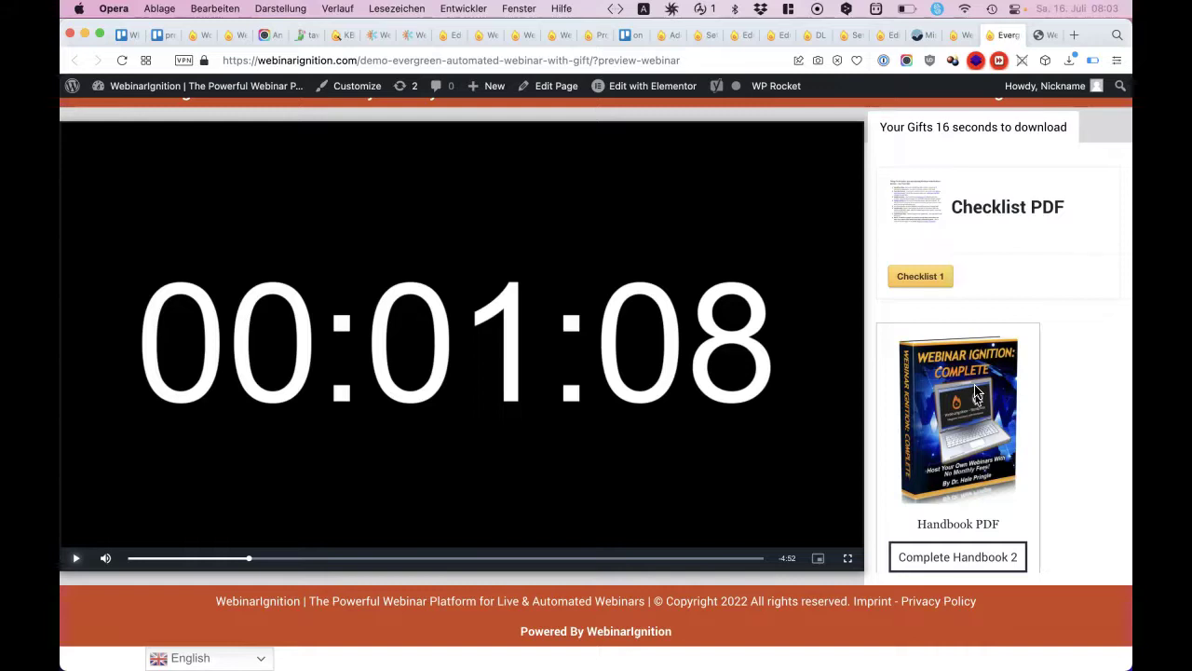
Test the gift downloads in the webinar preview with the Checklist 1 and Complete Handbook 2 buttons.
{"action": "left_click", "coordinate": [919, 274]}
{"action": "scroll", "coordinate": [1035, 263], "scroll_direction": "down", "scroll_amount": 1}
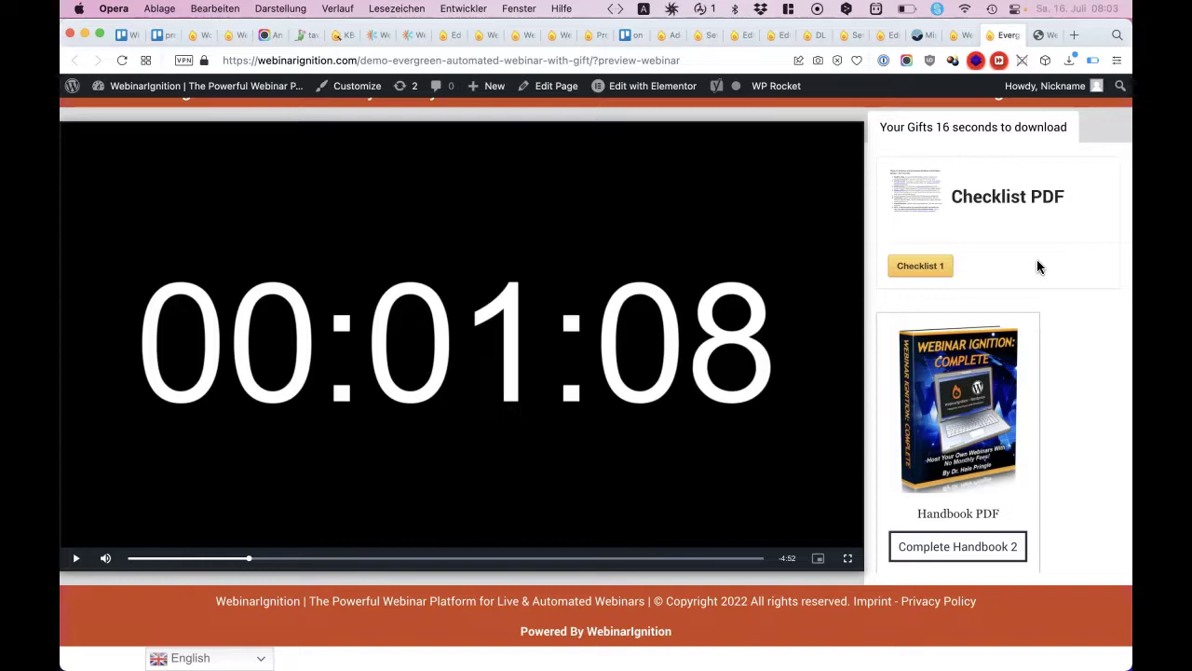
{"action": "left_click", "coordinate": [944, 270]}
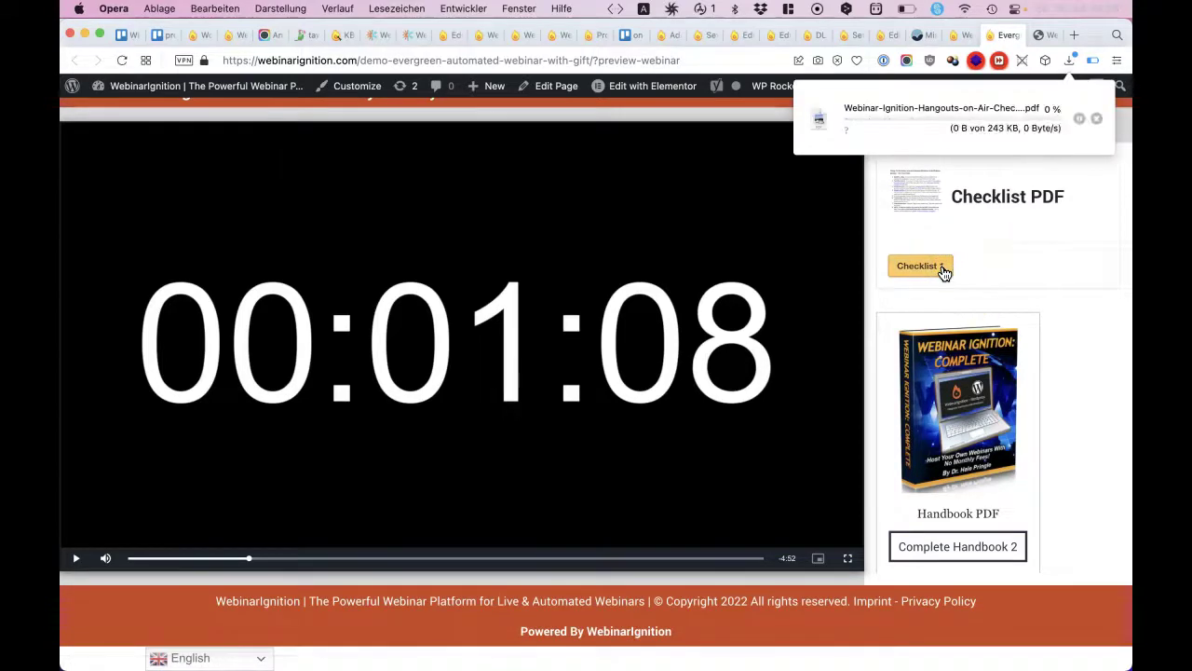
{"action": "left_click", "coordinate": [962, 548]}
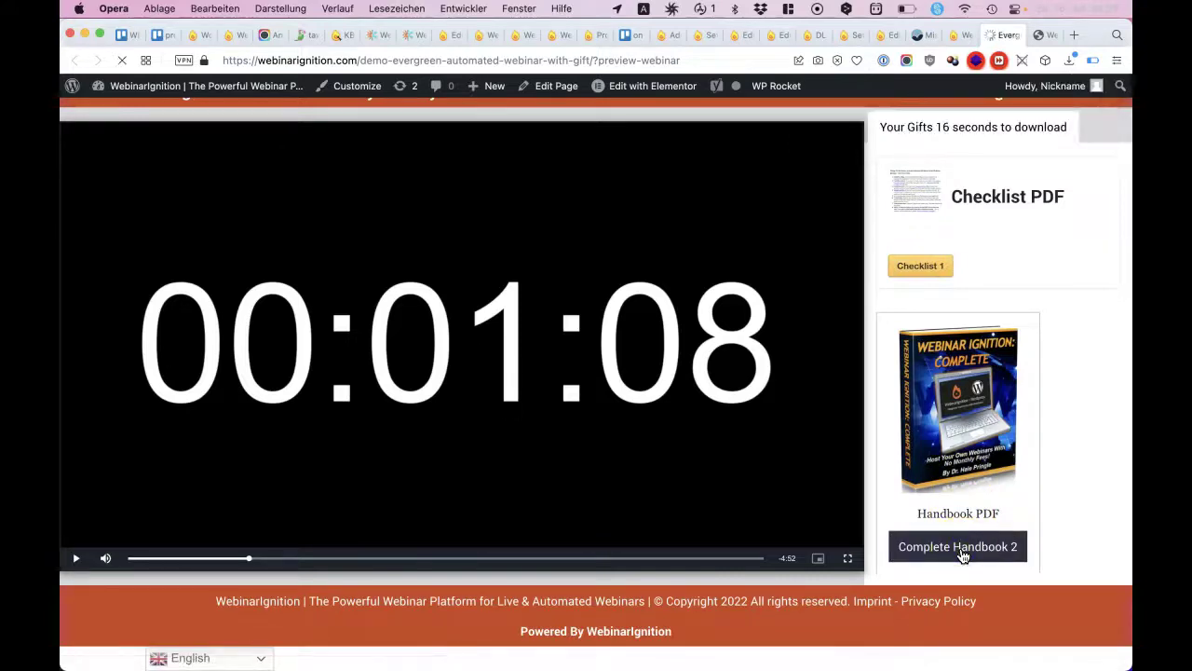